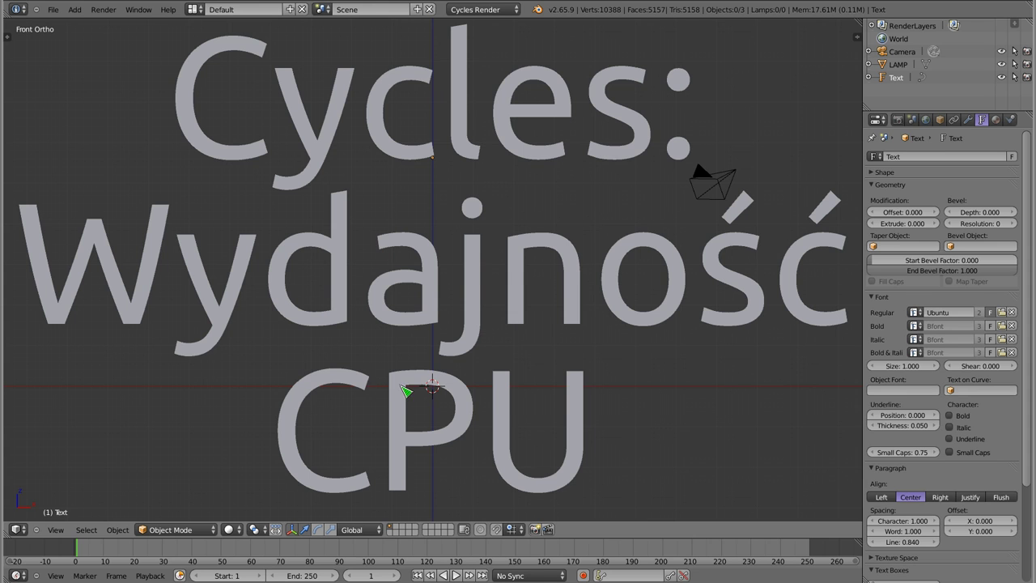
Step: Show the Render tab settings for the 'Cycles: Wydajność CPU' title scene
left_click(897, 120)
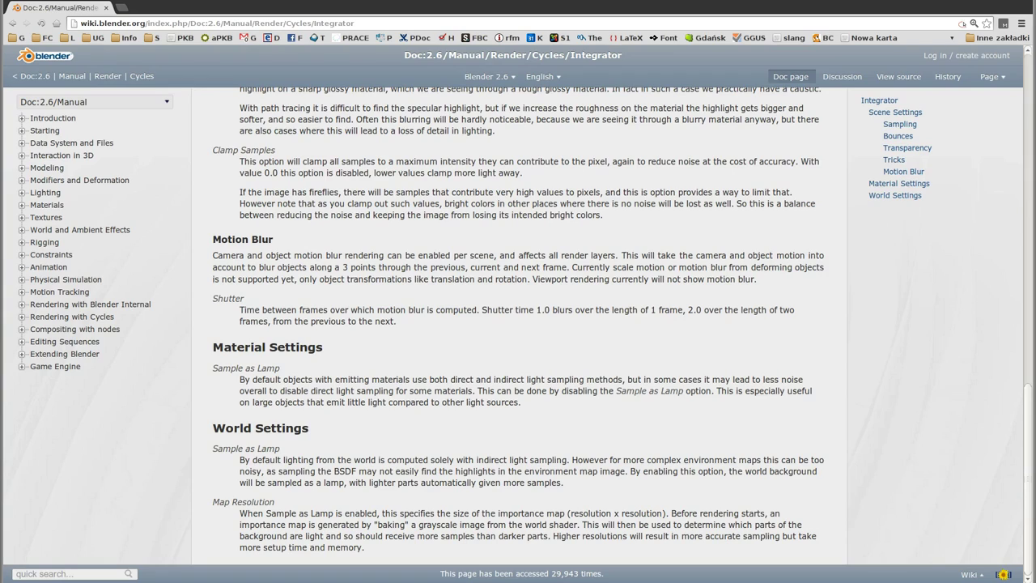
Step: Scroll the Cycles manual back up to the Integrator heading and briefly highlight it
scroll(357, 211, "up", 4)
scroll(486, 285, "up", 3)
scroll(486, 285, "up", 5)
scroll(485, 288, "up", 4)
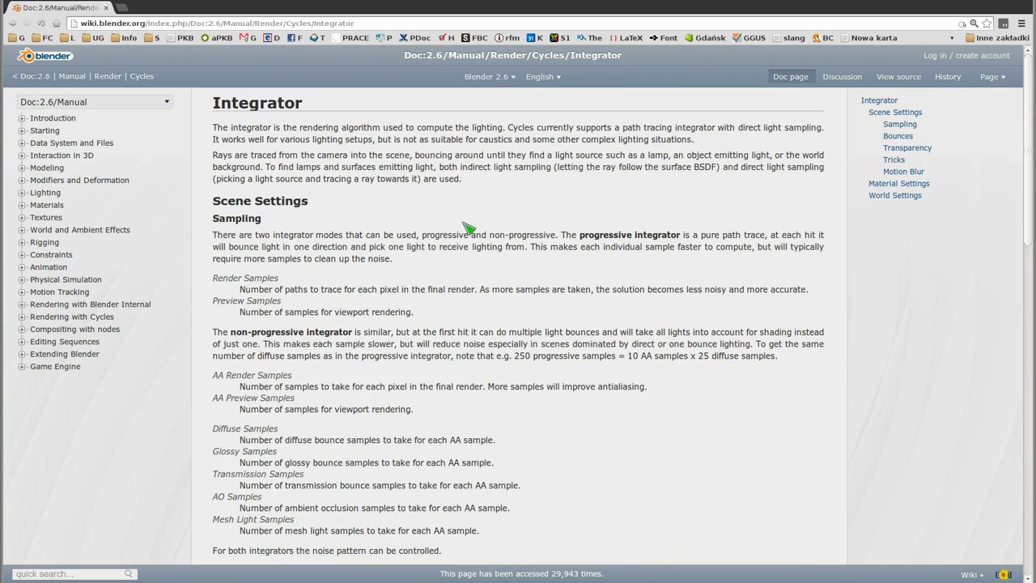
left_click_drag(213, 101, 302, 104)
left_click(311, 109)
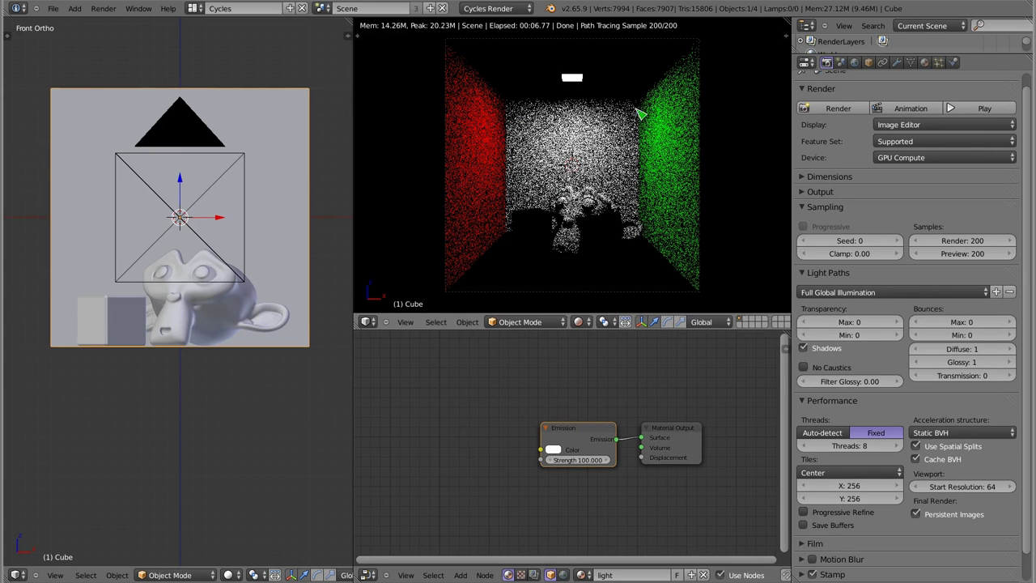
Step: Select the ceiling light face in Edit Mode to show its Emission material at strength 100
mouse_move(229, 237)
middle_mouse_down()
mouse_move(107, 196)
mouse_move(207, 248)
mouse_move(231, 300)
mouse_move(203, 385)
mouse_move(217, 212)
mouse_move(167, 287)
mouse_move(206, 231)
mouse_move(201, 196)
mouse_move(109, 271)
mouse_move(187, 173)
middle_mouse_up()
key("Tab")
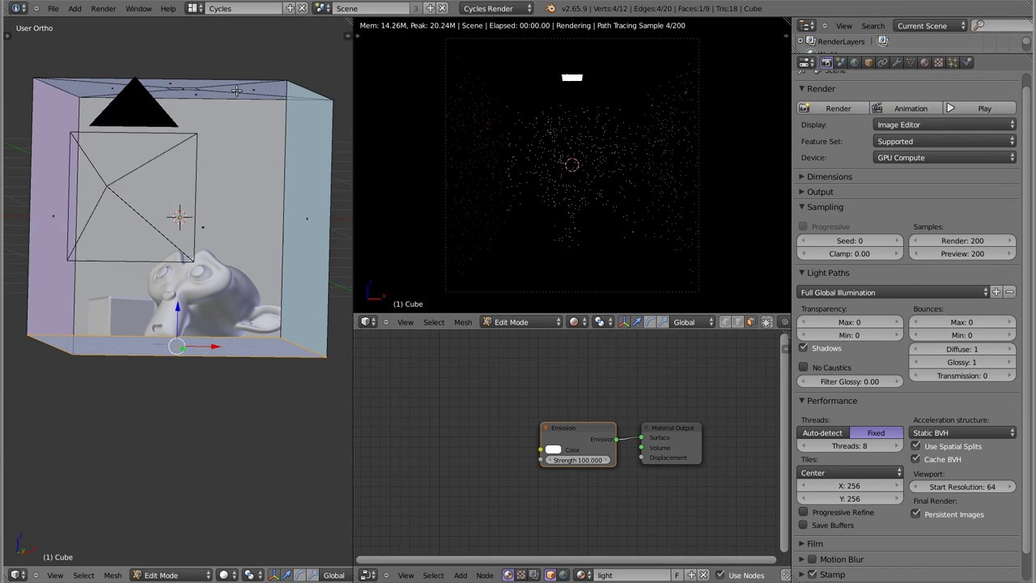
mouse_move(201, 110)
middle_mouse_down()
mouse_move(192, 129)
mouse_move(187, 119)
middle_mouse_up()
right_click(186, 119)
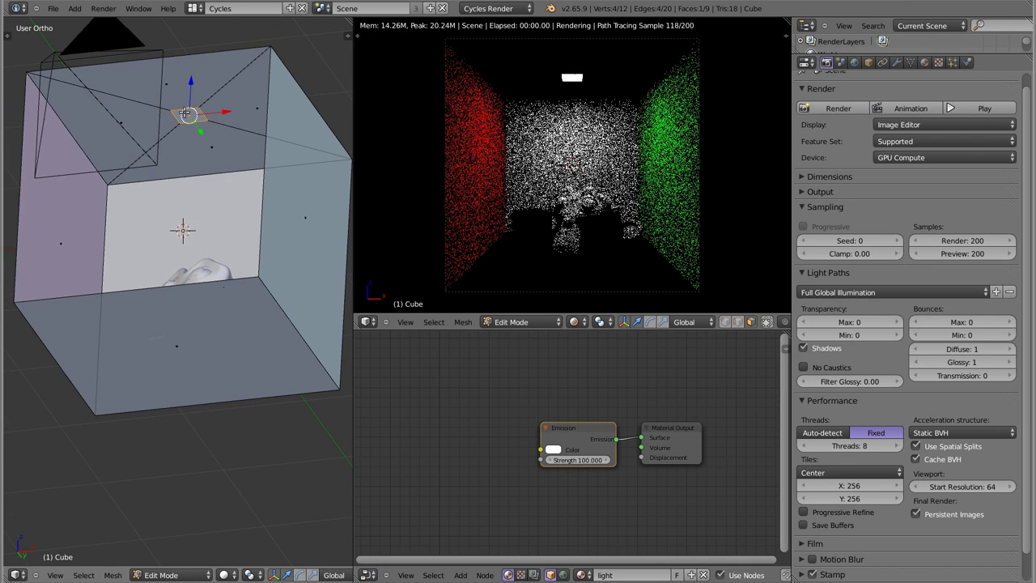
left_click(926, 62)
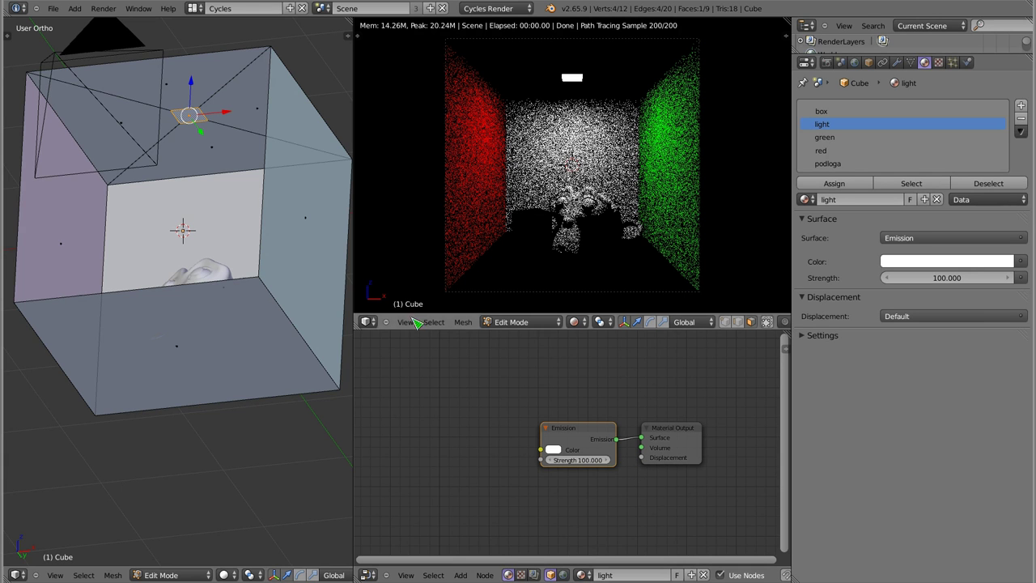
Step: Inspect the red left wall, the green right wall, and the floor's 'podloga' Glossy/Diffuse mix material
middle_click_drag(196, 191, 129, 219)
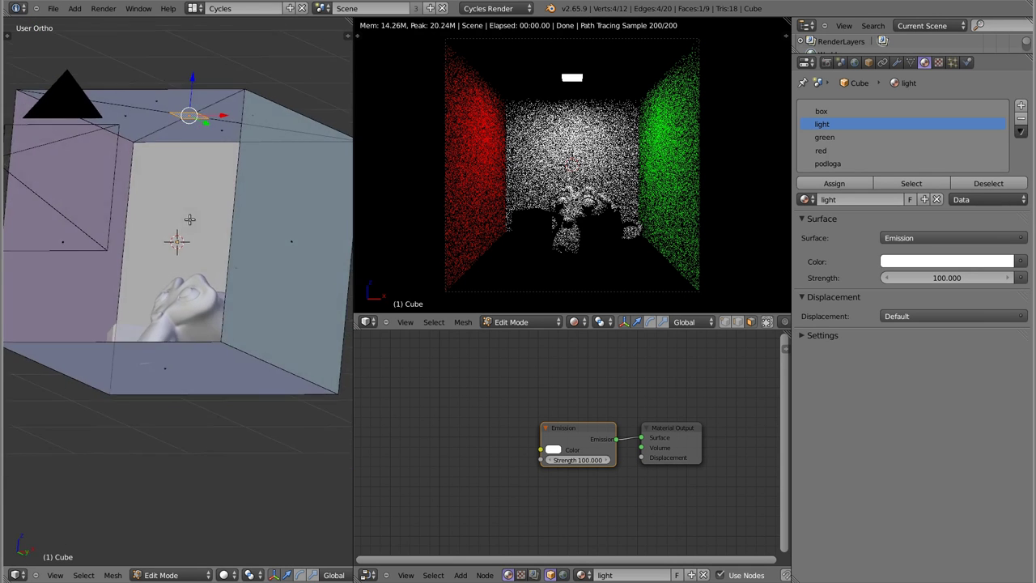
right_click(58, 245)
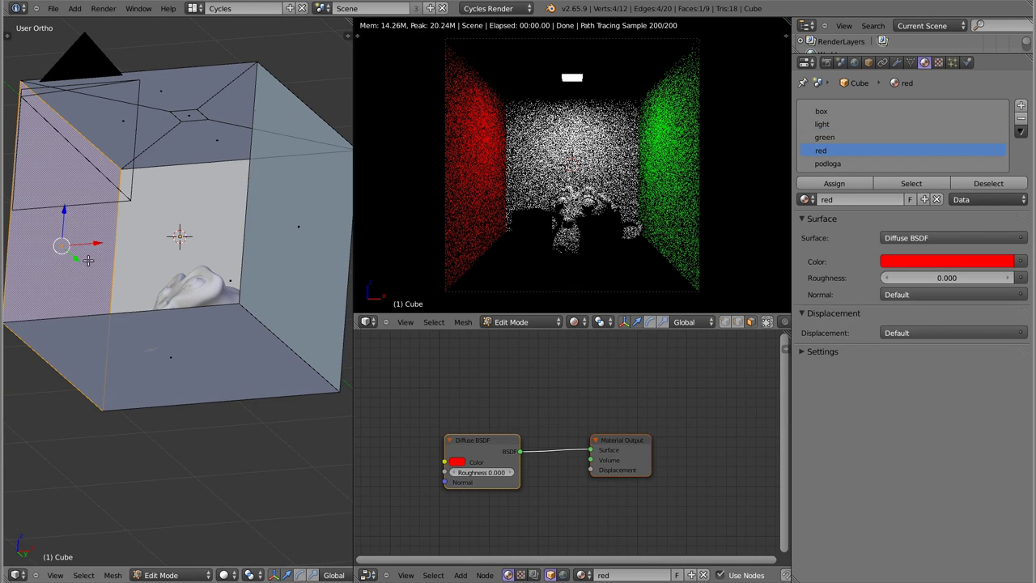
middle_click_drag(89, 259, 282, 265)
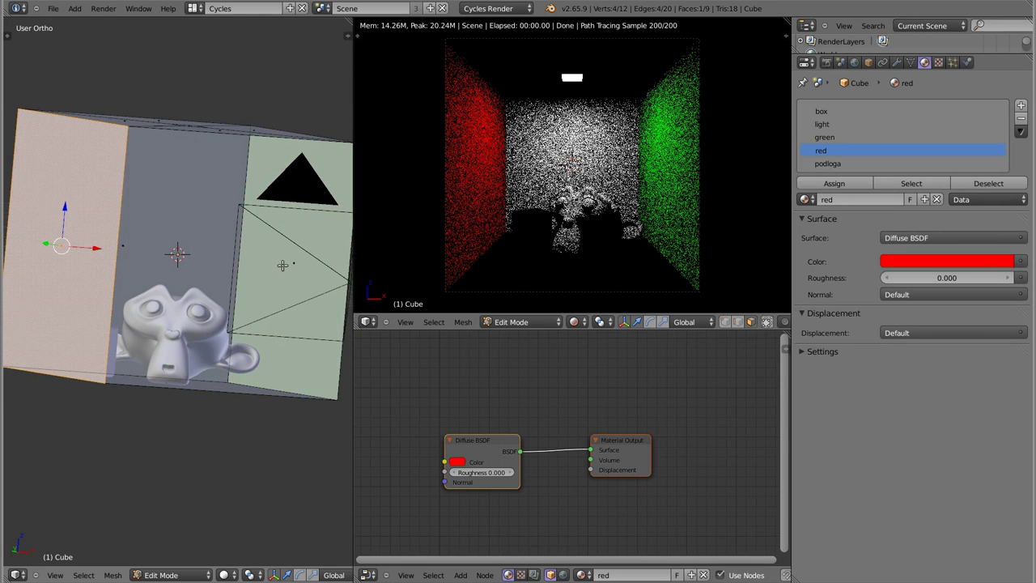
right_click(283, 265)
mouse_move(283, 313)
middle_mouse_down()
mouse_move(288, 190)
mouse_move(171, 377)
middle_mouse_up()
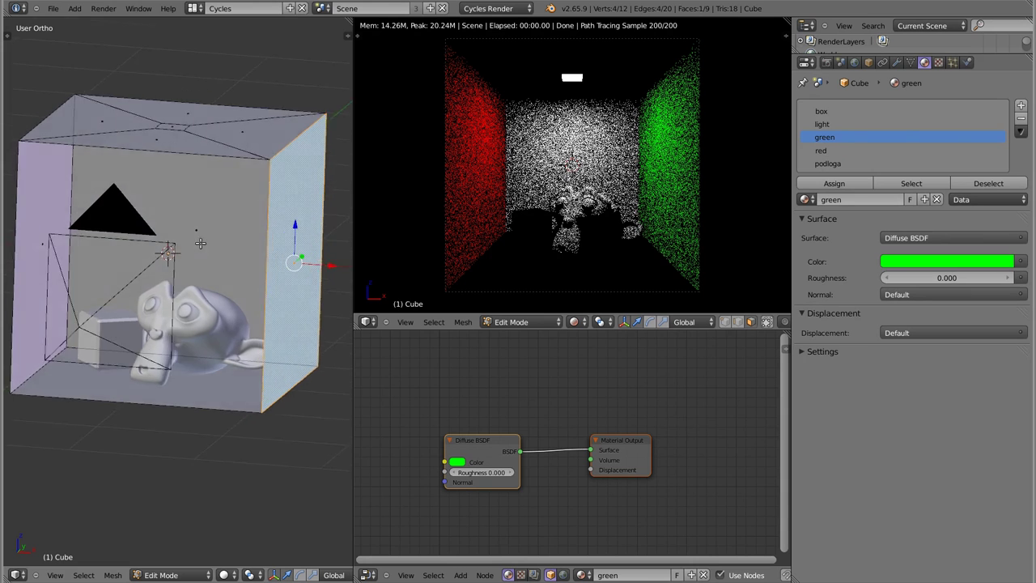
right_click(165, 376)
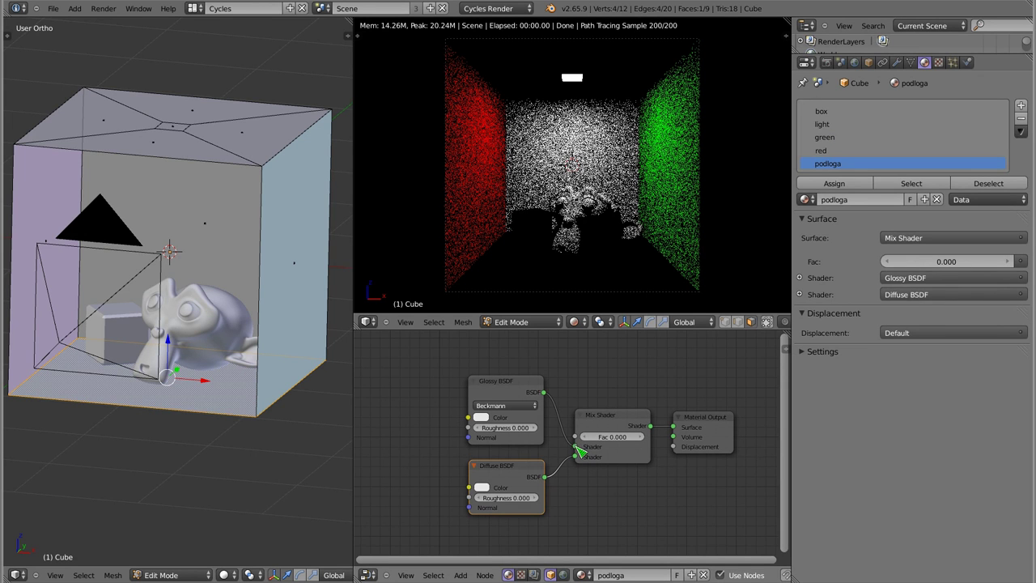
Step: Set the floor's Mix Shader factor to 1 to make it fully glossy
left_click(612, 437)
type("1")
key("Return")
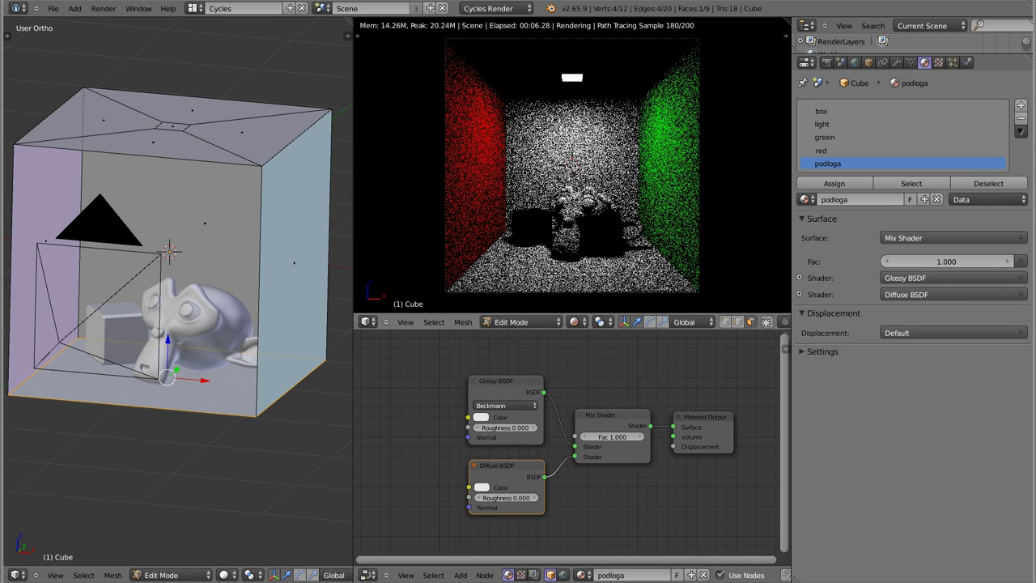
Step: Check the ceiling and back wall face materials, then Suzanne's Diffuse 'Material.001'
mouse_move(215, 277)
middle_mouse_down()
mouse_move(202, 276)
mouse_move(187, 220)
middle_mouse_up()
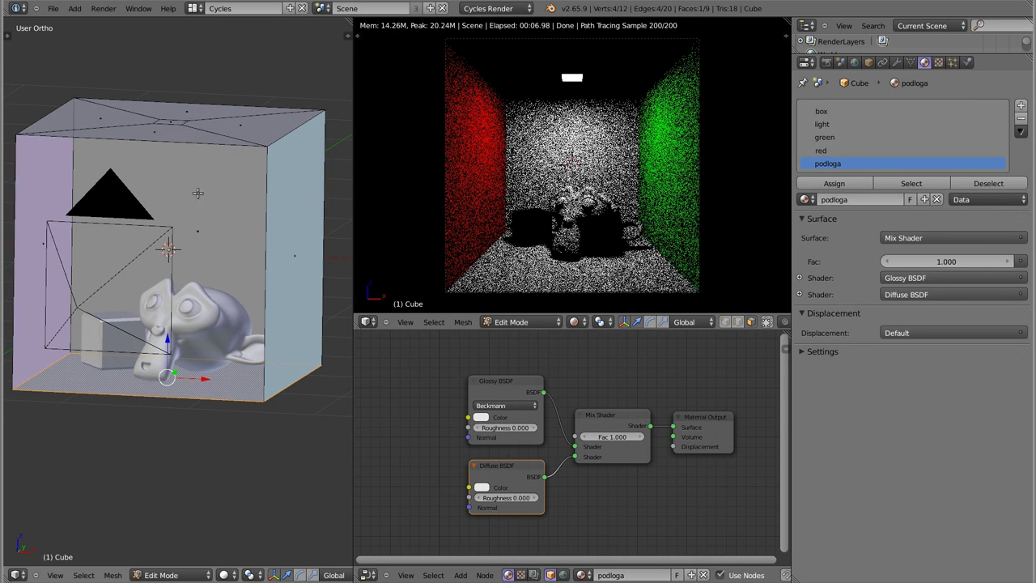
right_click(130, 115)
right_click(170, 121)
right_click(162, 138)
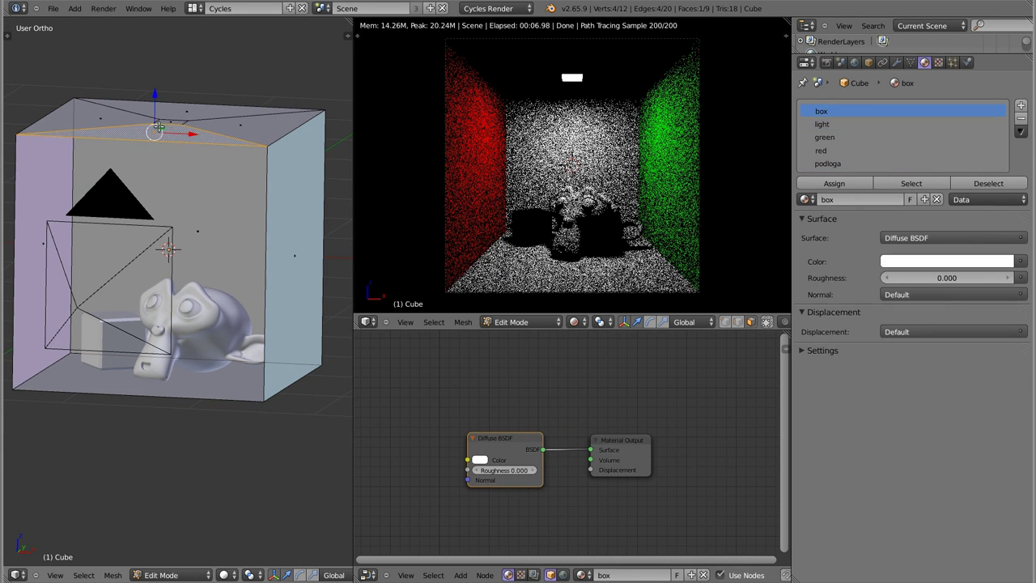
right_click(238, 124)
right_click(181, 243)
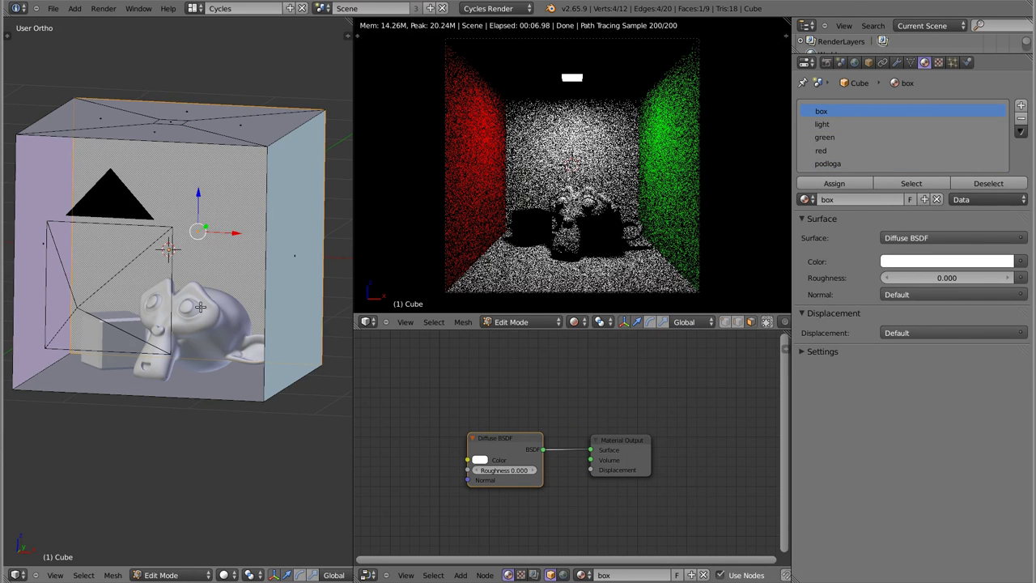
key("Tab")
right_click(200, 306)
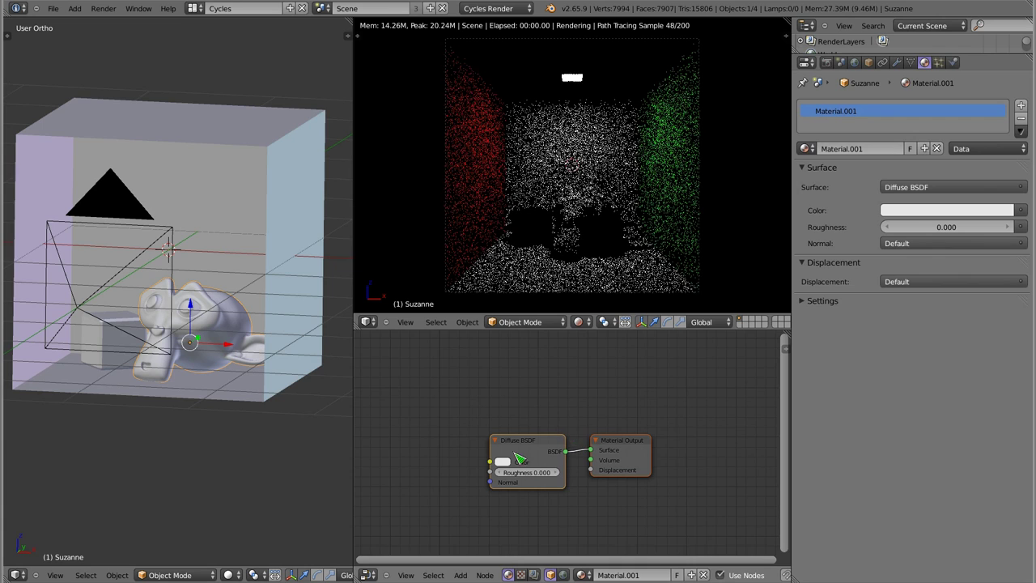
Step: Switch the small cube's shader from Glossy to Glass BSDF, then reselect the room box in Edit Mode
right_click(127, 328)
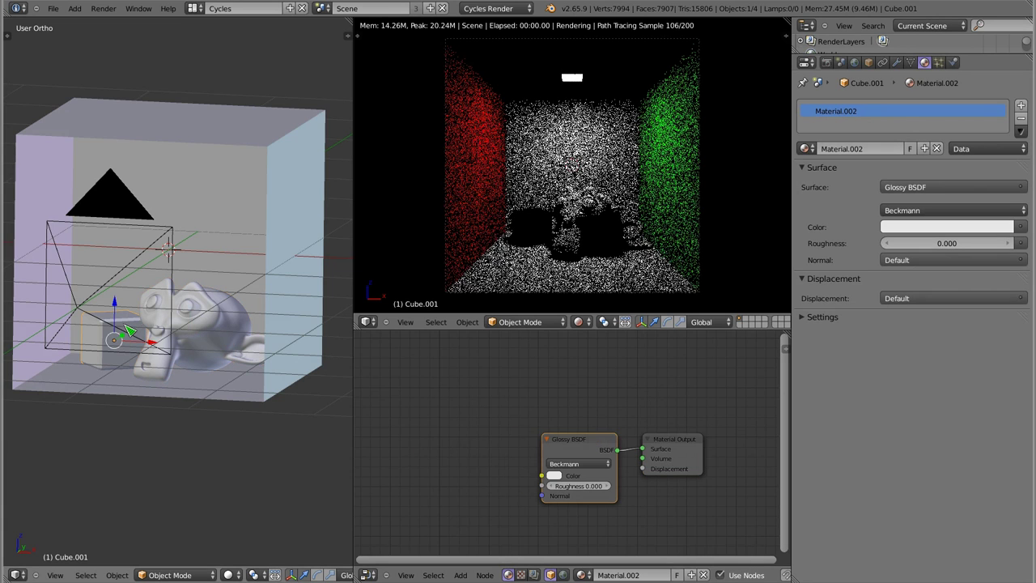
left_click_drag(586, 442, 581, 439)
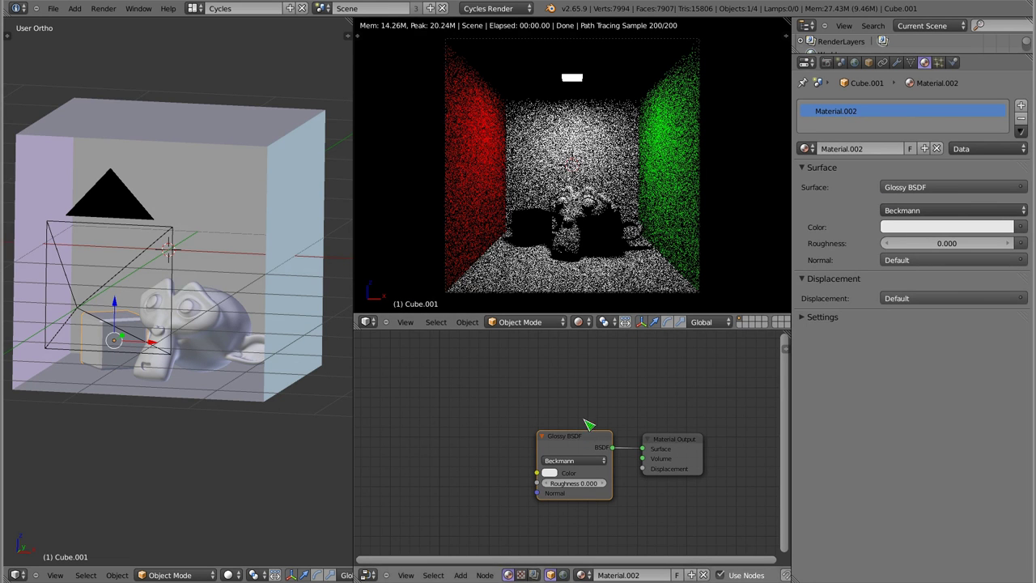
left_click(930, 188)
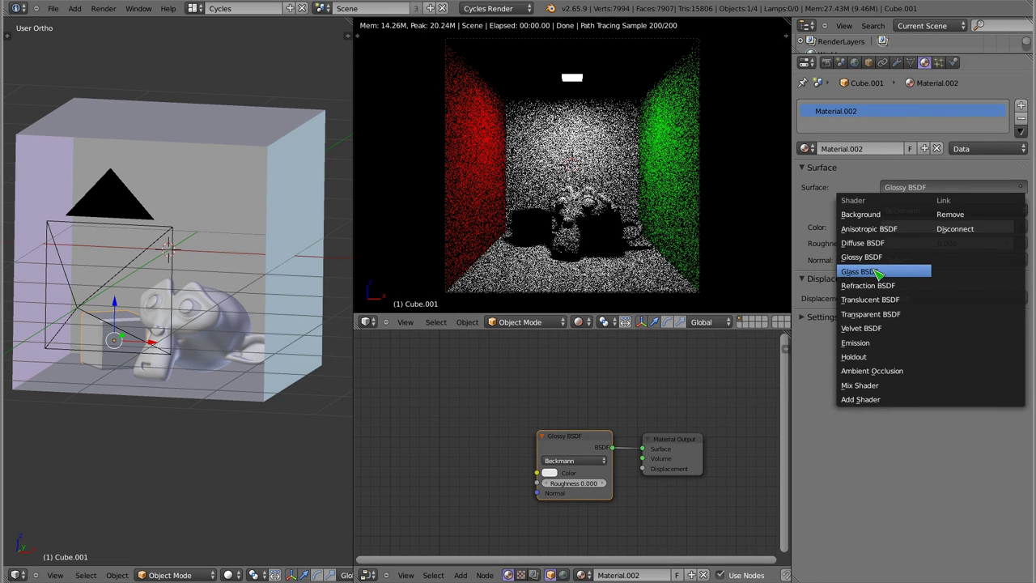
left_click(877, 275)
left_click_drag(583, 440, 586, 440)
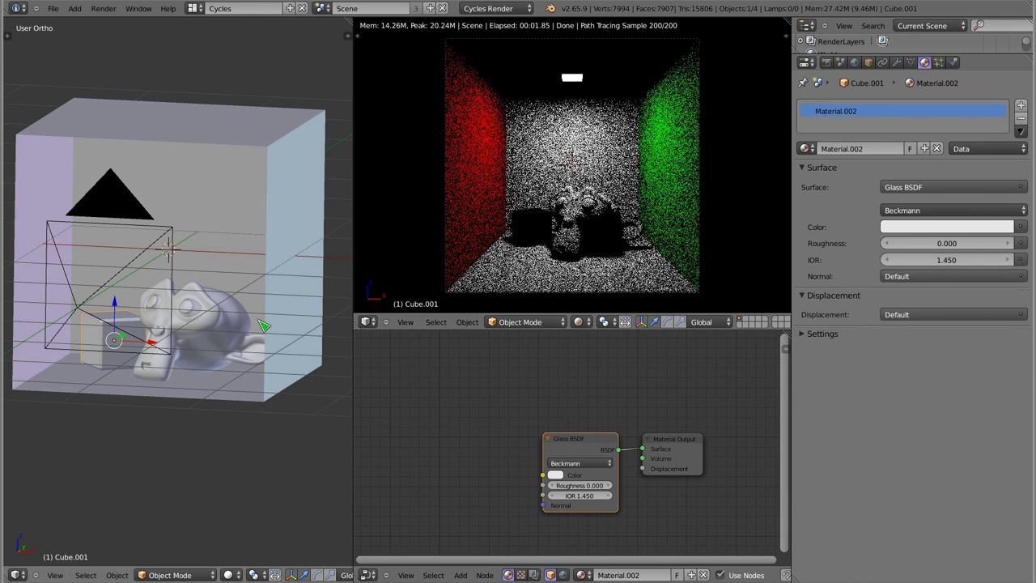
right_click(183, 384)
key("Tab")
Step: Set the floor's 'podloga' Mix Shader factor back to 0
right_click(183, 381)
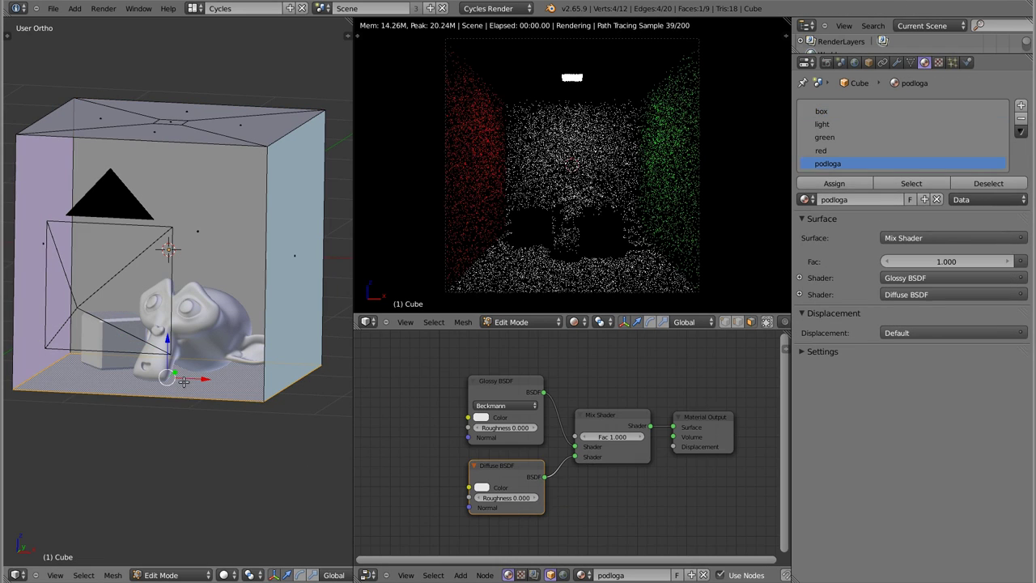
left_click(612, 438)
type("0")
key("Return")
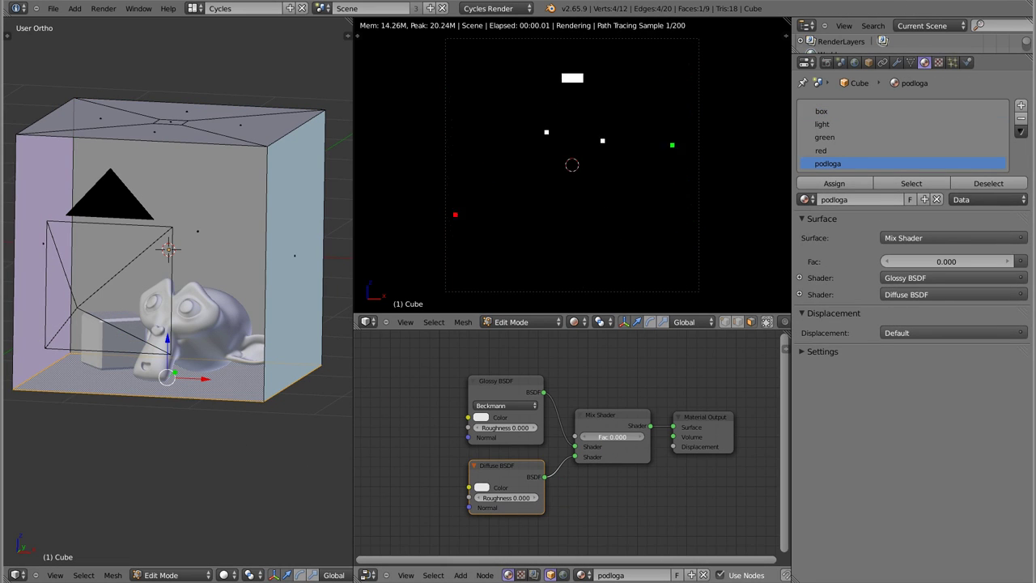
Step: Return the box to Object Mode and orbit to a near-front view
left_click(500, 387)
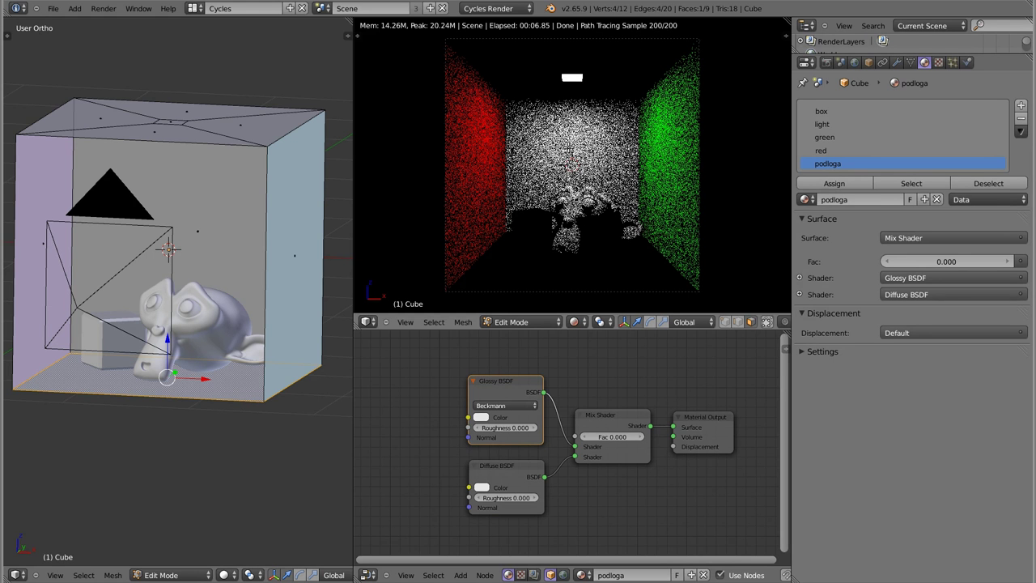
key("Tab")
middle_click_drag(275, 149, 264, 225)
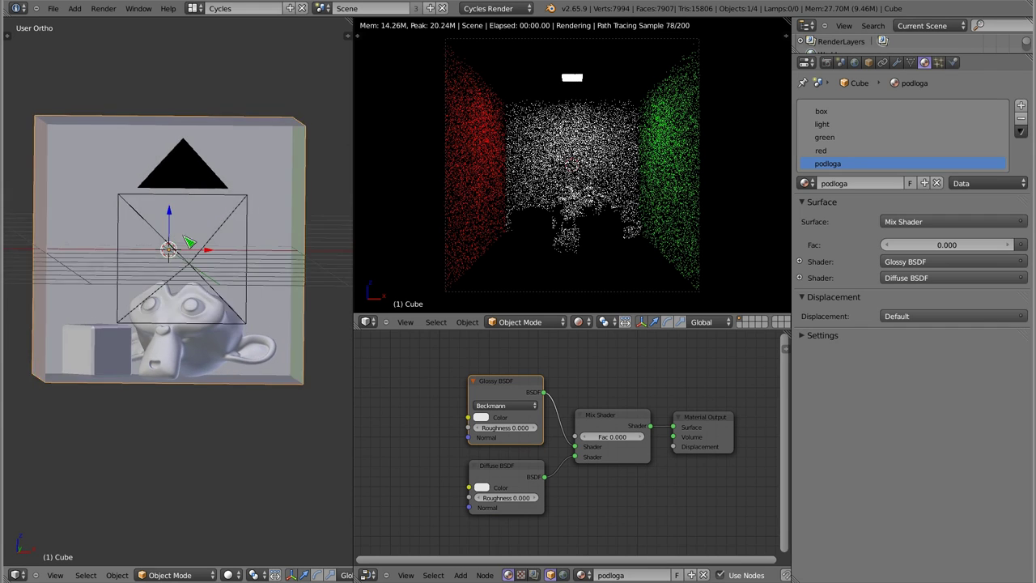
middle_click_drag(184, 253, 196, 351)
middle_click_drag(182, 240, 187, 259)
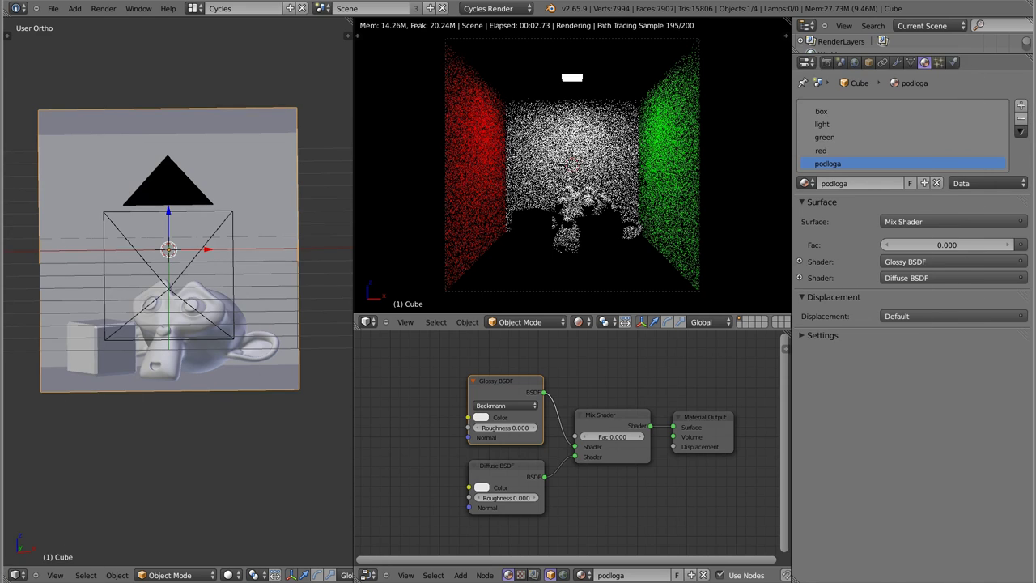
Step: Search the web for 'cornell box' in a new browser tab
key("alt+Tab")
key("ctrl+t")
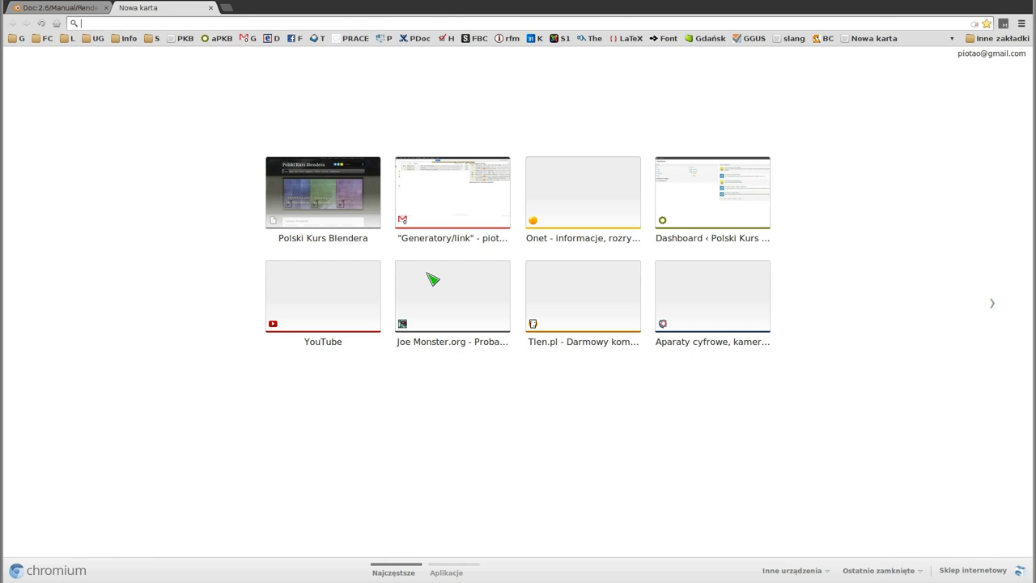
type("corle")
key("BackSpace")
key("BackSpace")
key("BackSpace")
type("nell box")
key("Return")
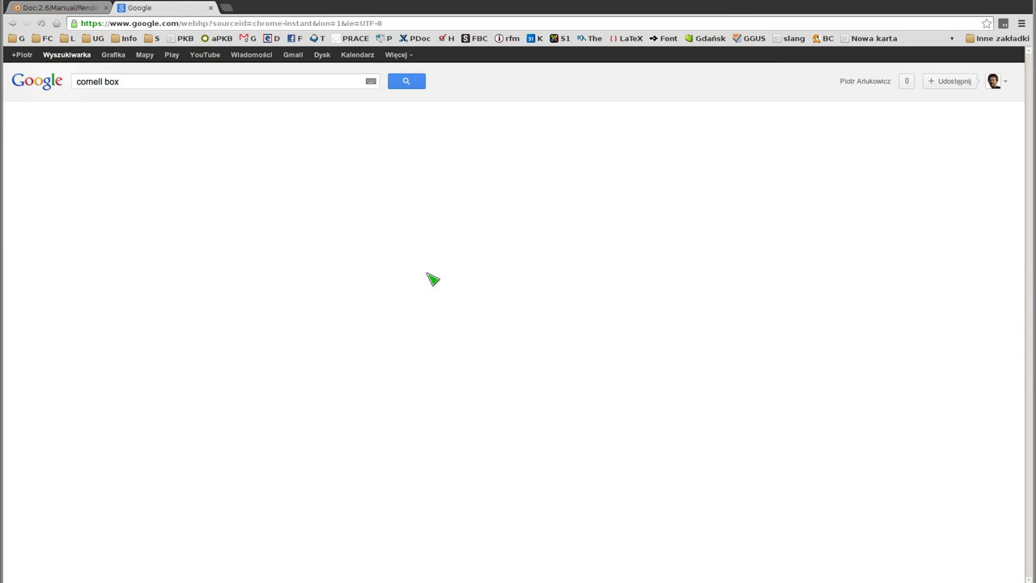
Step: Read the Cornell Box Wikipedia article and follow its See also link to Stanford Bunny
left_click(103, 154)
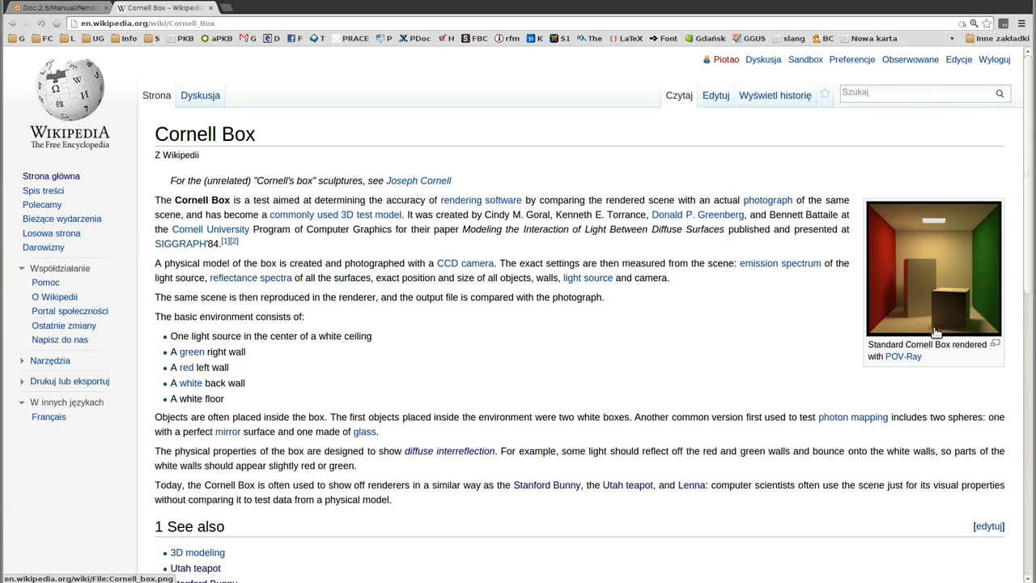
scroll(648, 324, "down", 5)
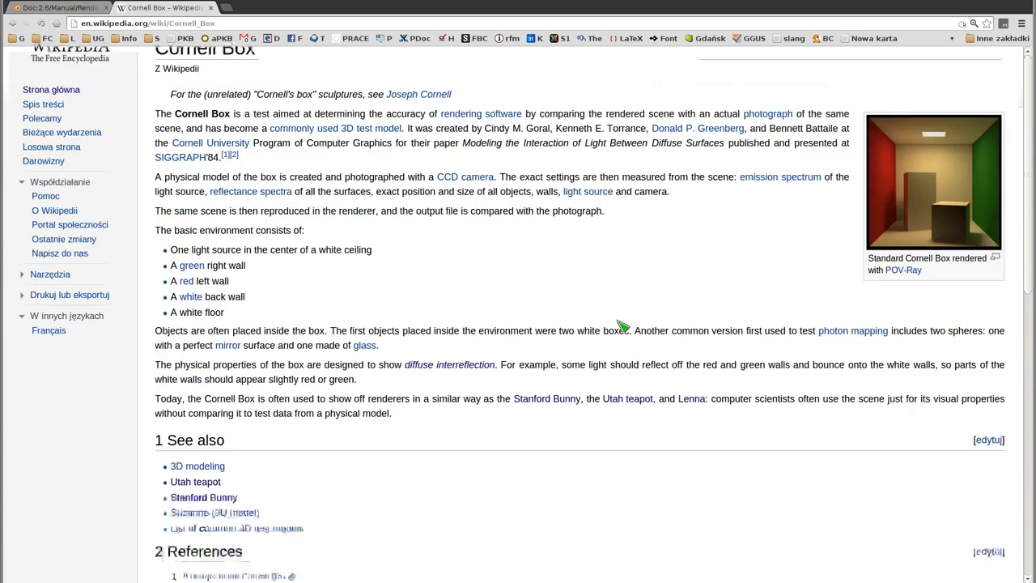
scroll(562, 222, "up", 3)
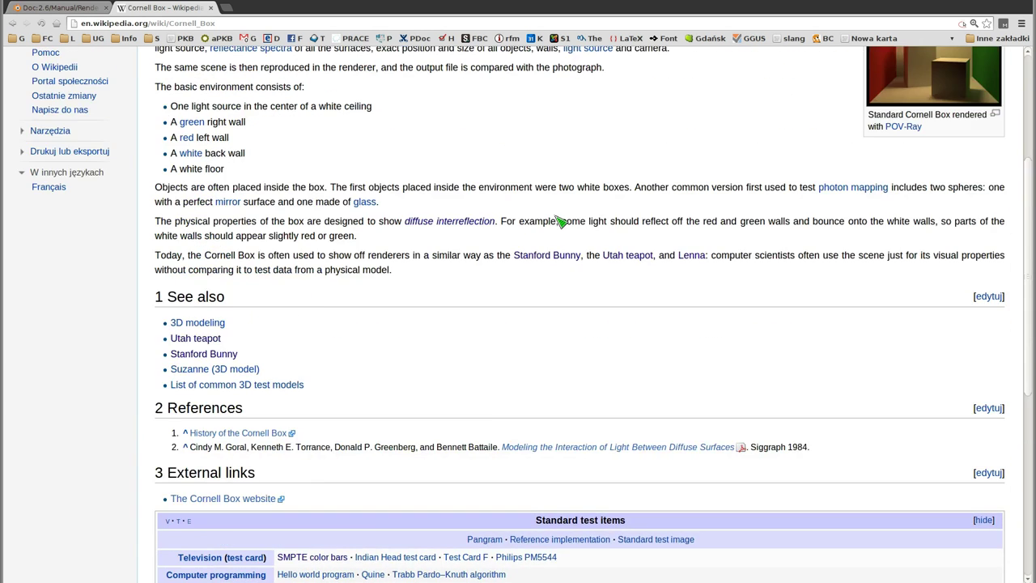
scroll(562, 222, "up", 1)
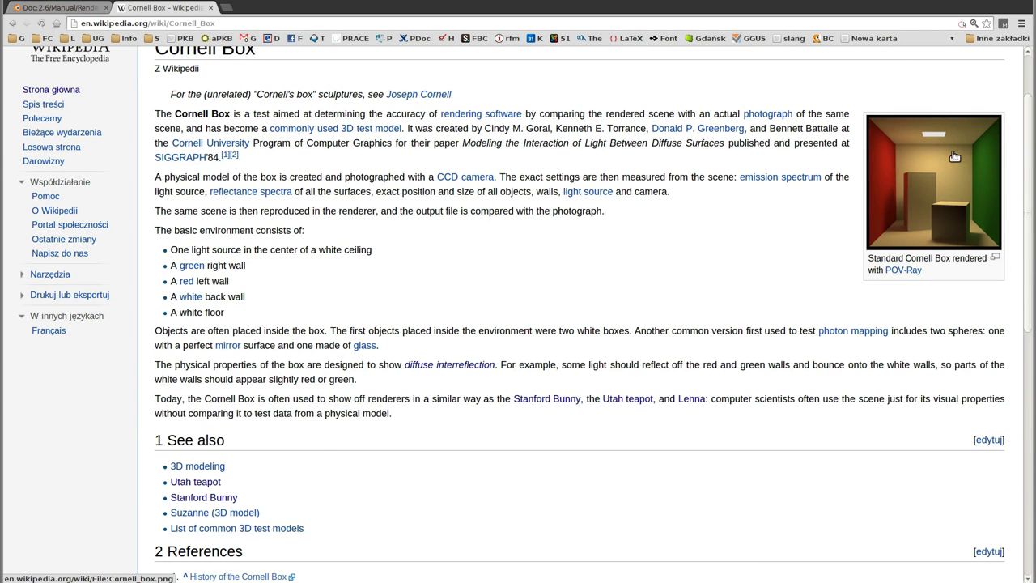
left_click(194, 501)
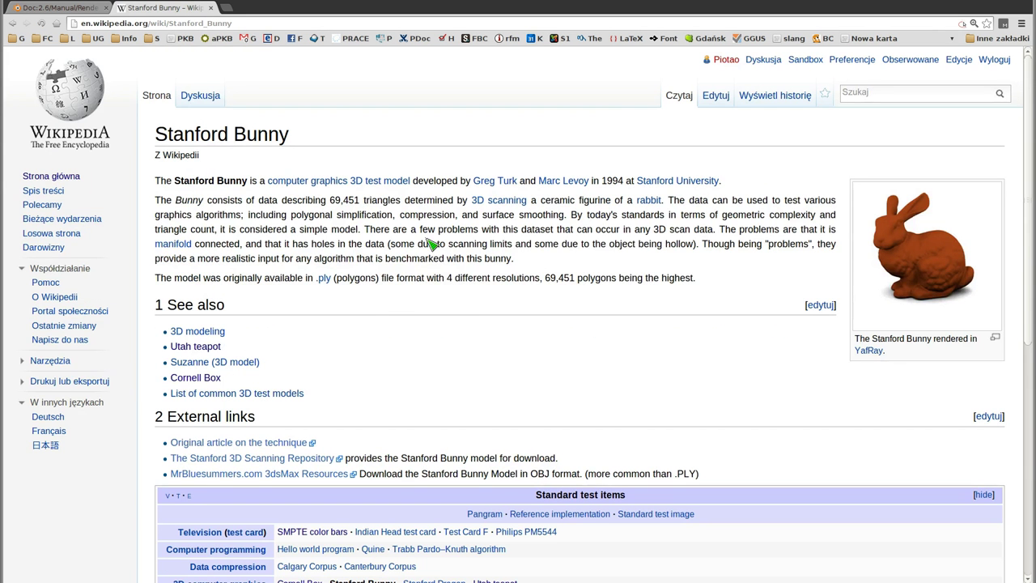
Step: Go back from Stanford Bunny and read through the Utah teapot article
key("alt+Left")
left_click(195, 484)
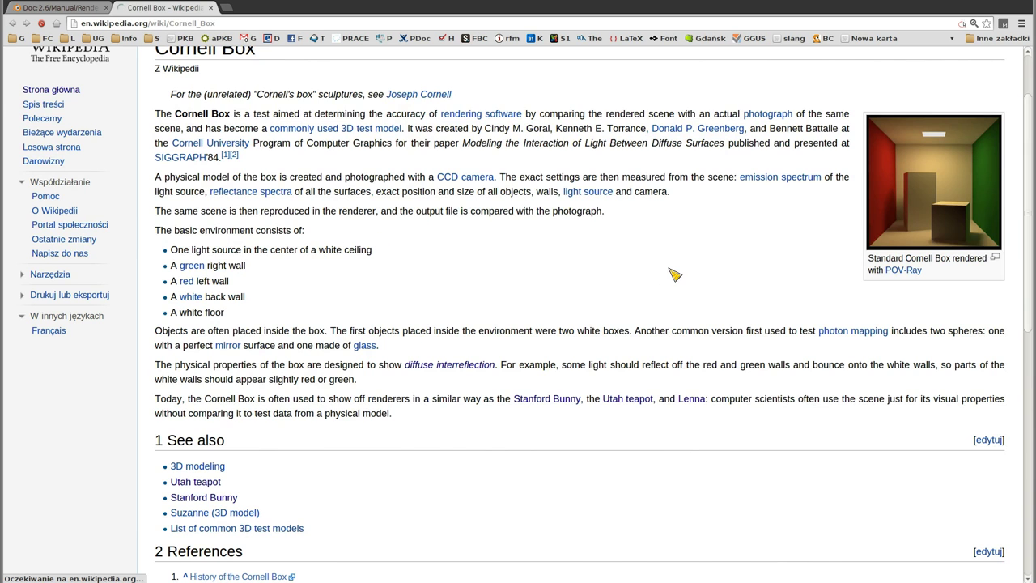
scroll(744, 377, "down", 3)
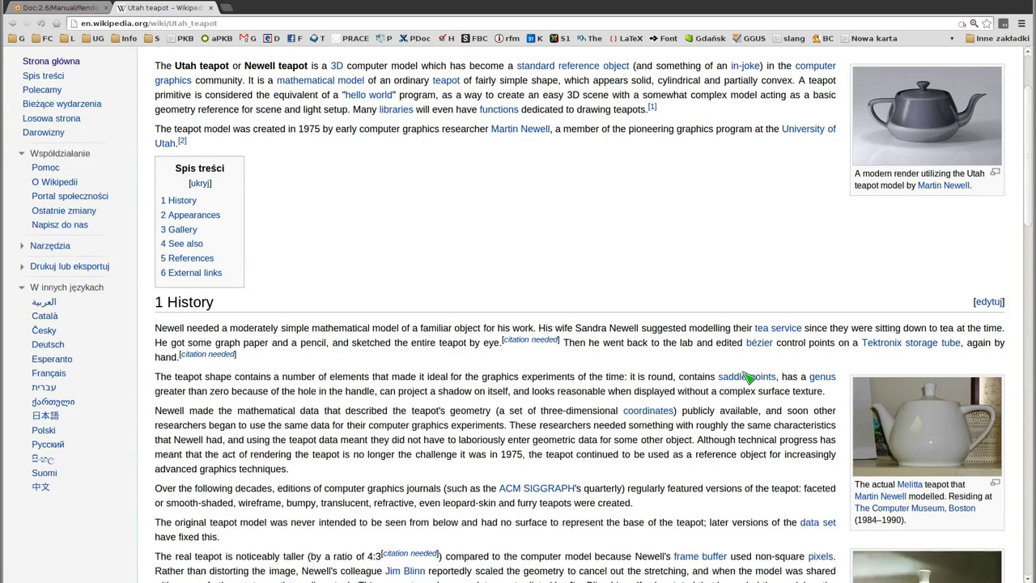
scroll(745, 377, "up", 4)
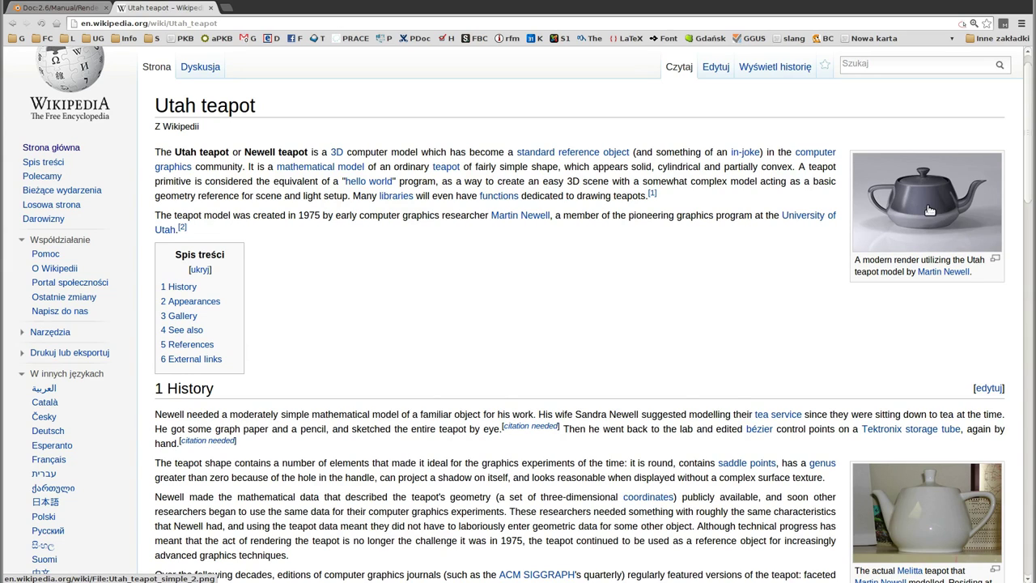
scroll(681, 340, "down", 2)
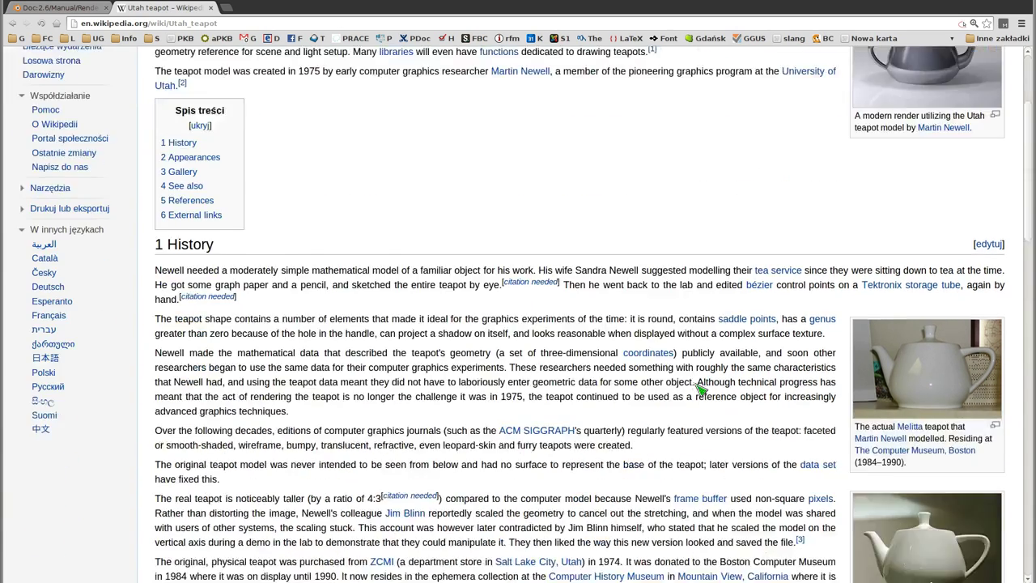
scroll(680, 335, "down", 2)
scroll(549, 298, "up", 4)
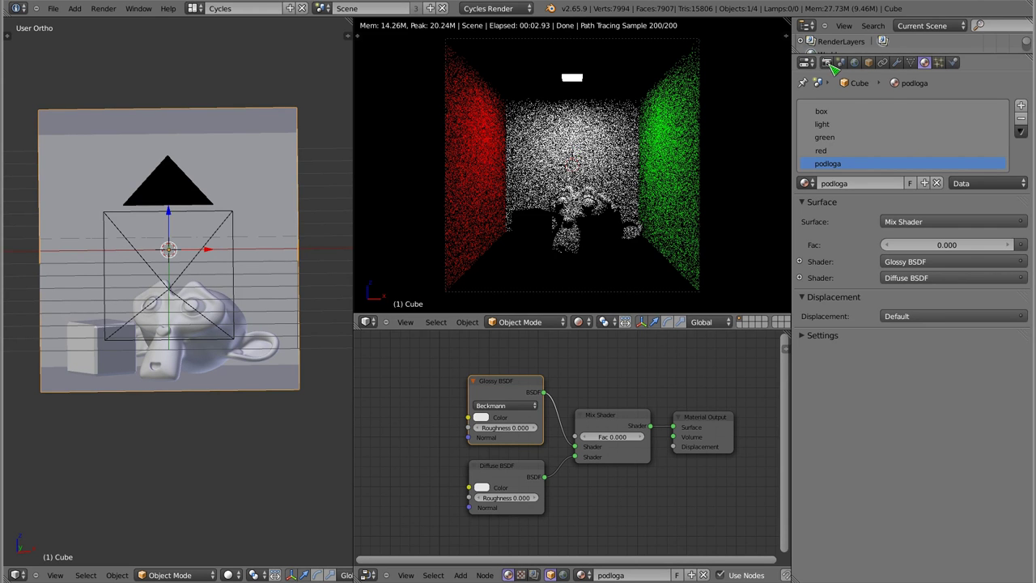
Step: Review the Render tab with Dimensions expanded, showing the 512×512 resolution, threads and tile settings
left_click(827, 63)
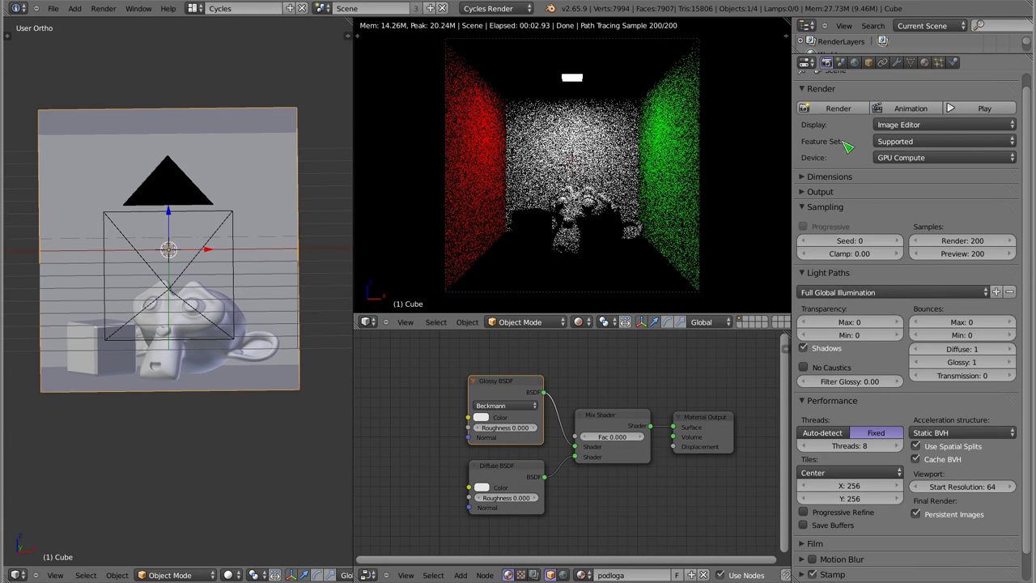
left_click(807, 181)
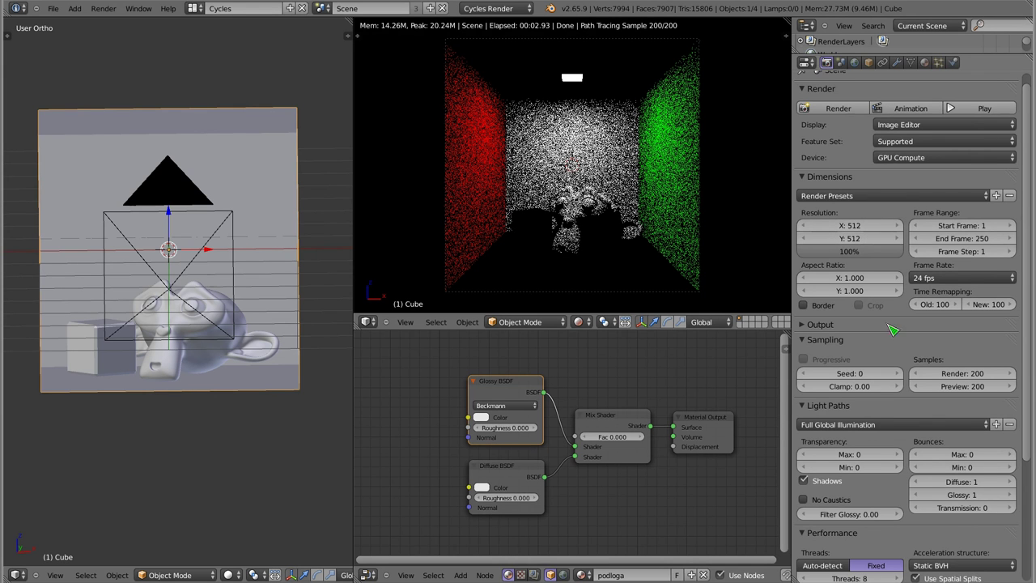
scroll(913, 451, "down", 2)
scroll(913, 451, "down", 2)
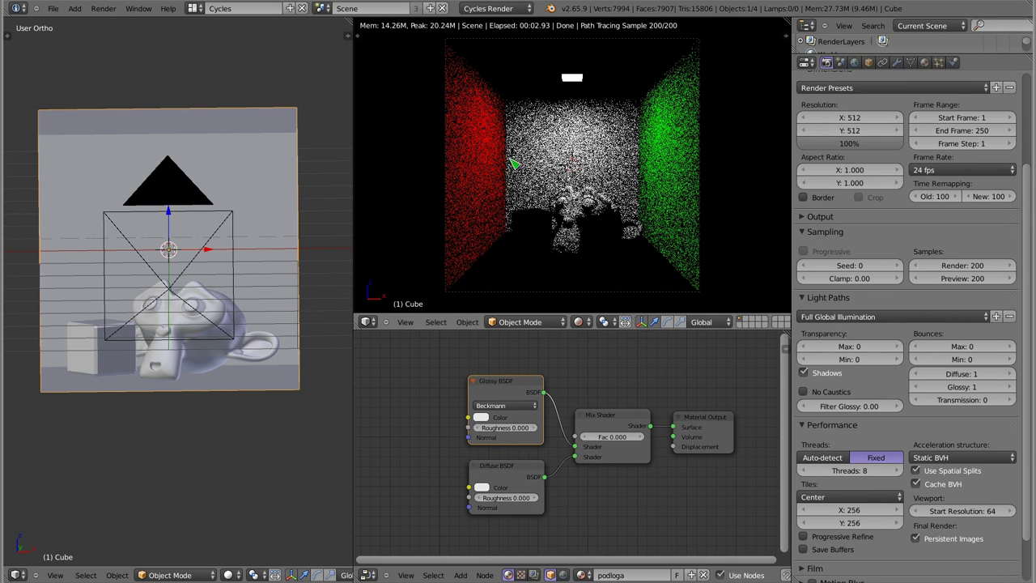
scroll(919, 326, "up", 2)
scroll(919, 326, "up", 2)
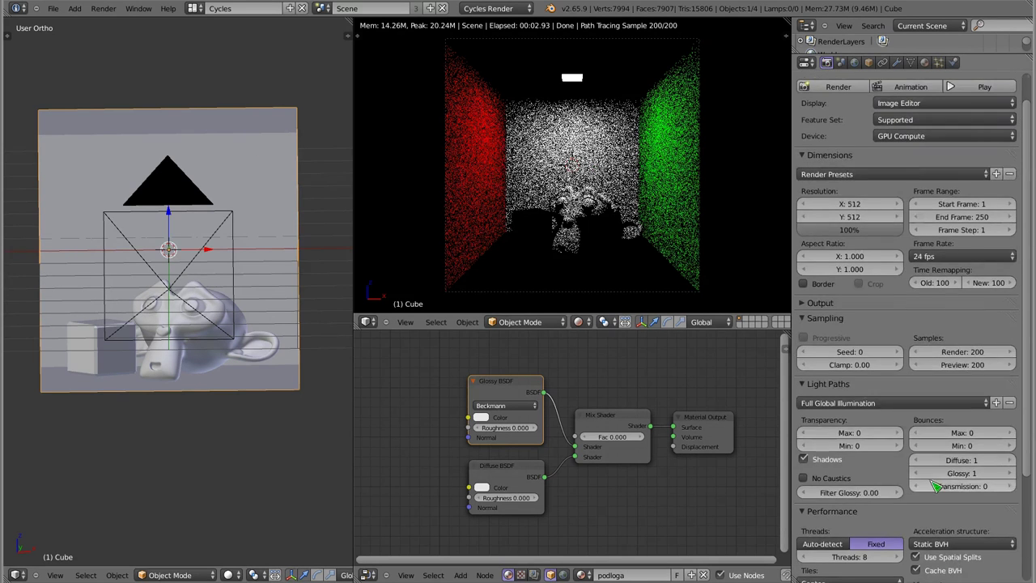
scroll(919, 325, "up", 2)
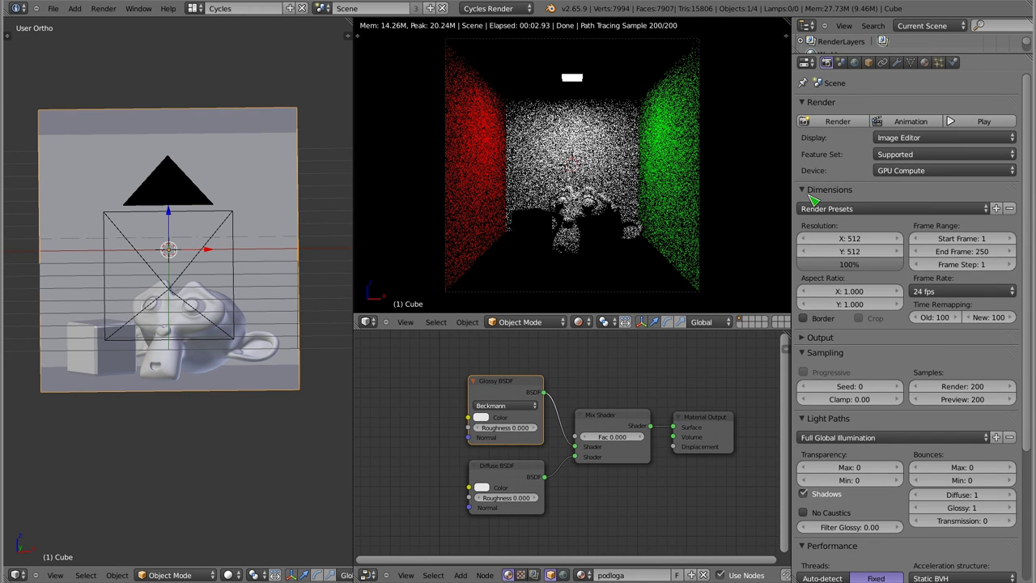
Step: Collapse the Dimensions panel and set the Diffuse and Glossy bounces to 0 in Light Paths
left_click(810, 191)
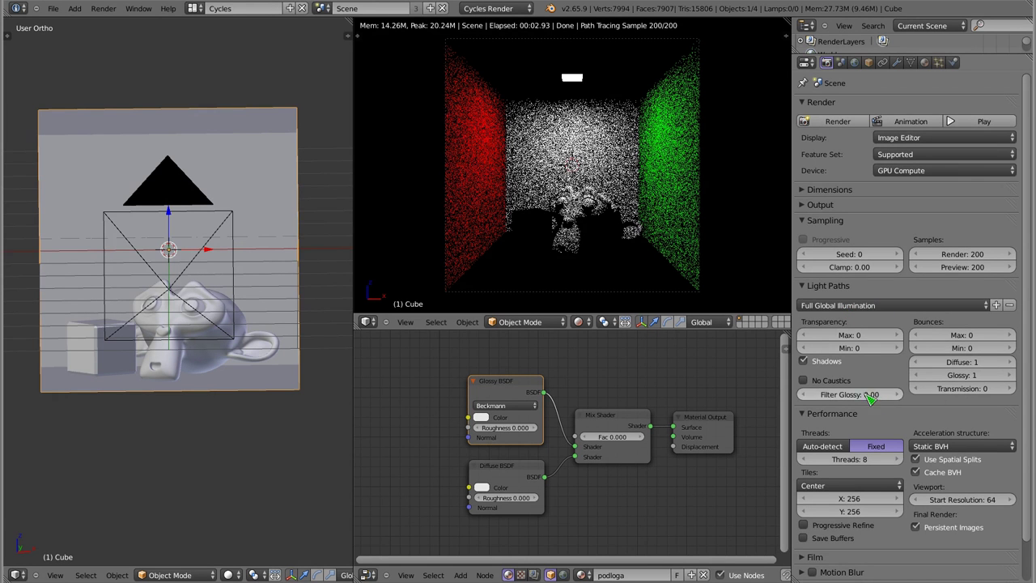
scroll(986, 375, "down", 1, "ctrl")
scroll(972, 362, "down", 1, "ctrl")
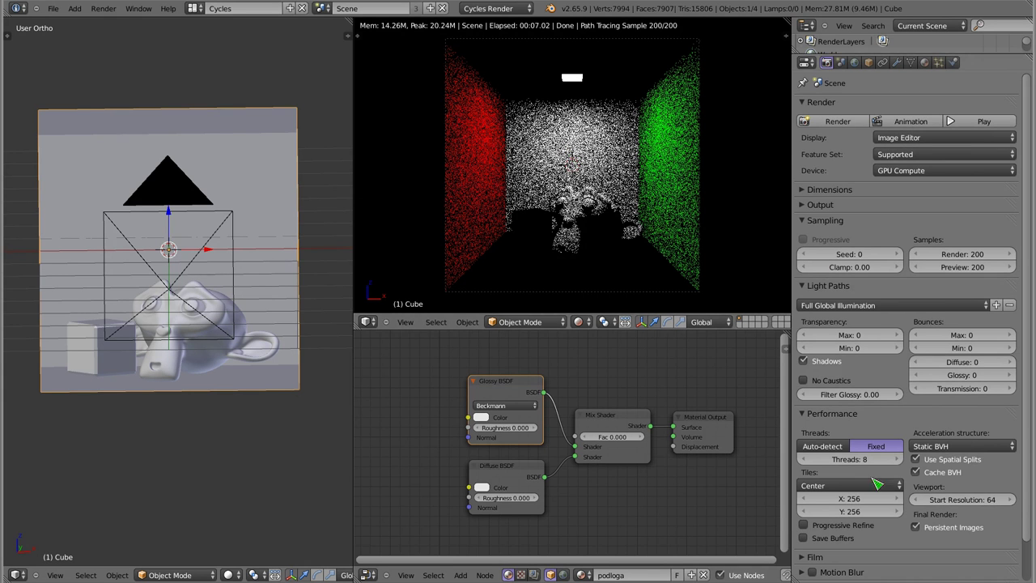
Step: Fix Threads at 1, switch the device from GPU Compute to CPU, and enable Progressive with 200 samples
left_click(857, 459)
type("1")
key("Return")
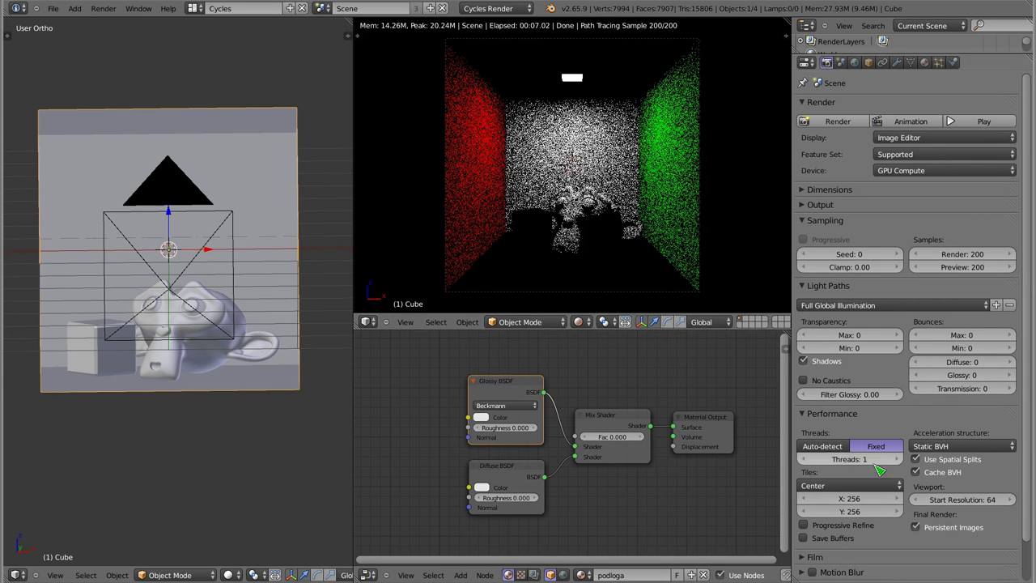
left_click(907, 170)
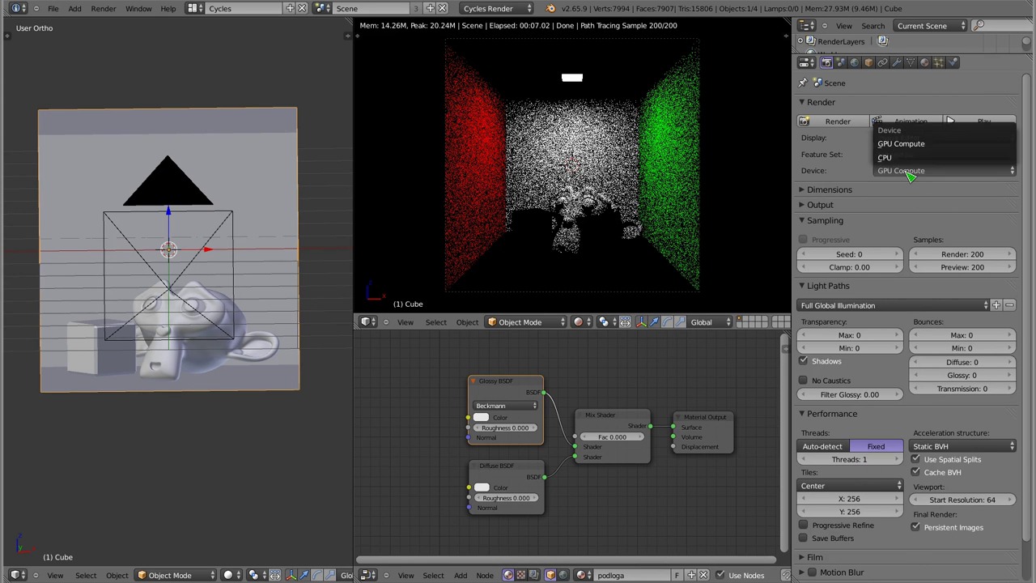
left_click(901, 166)
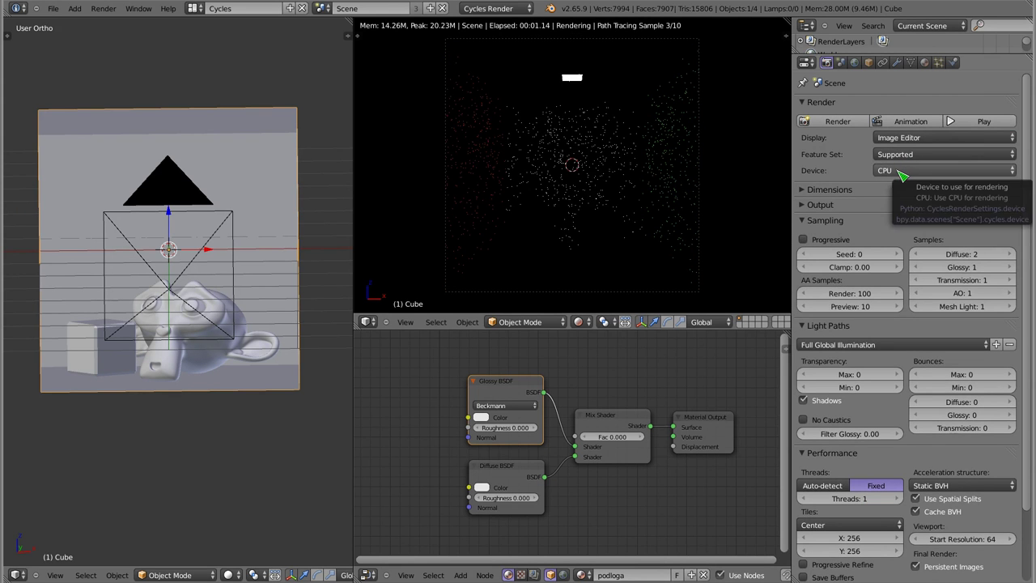
left_click(916, 254)
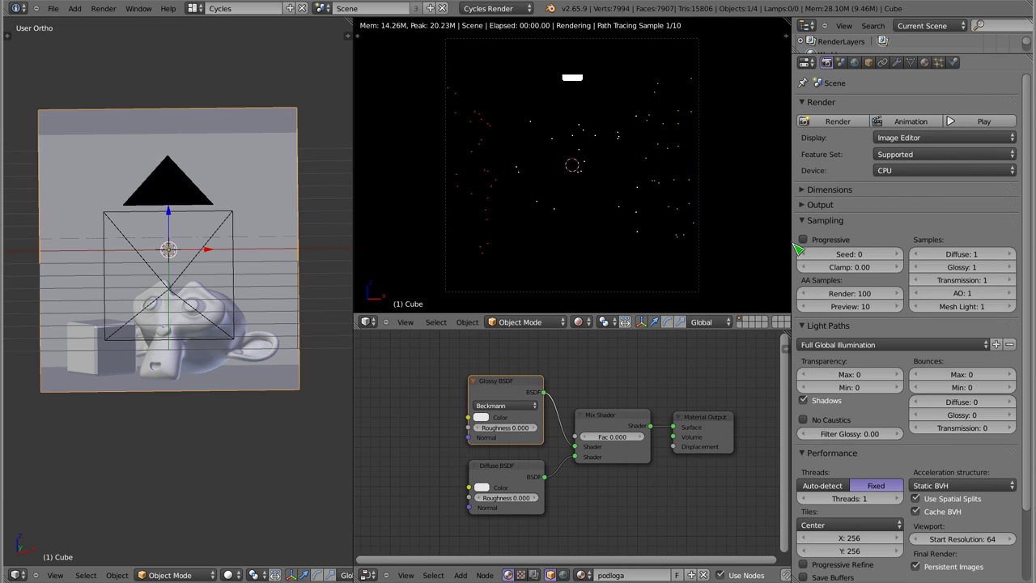
left_click(804, 240)
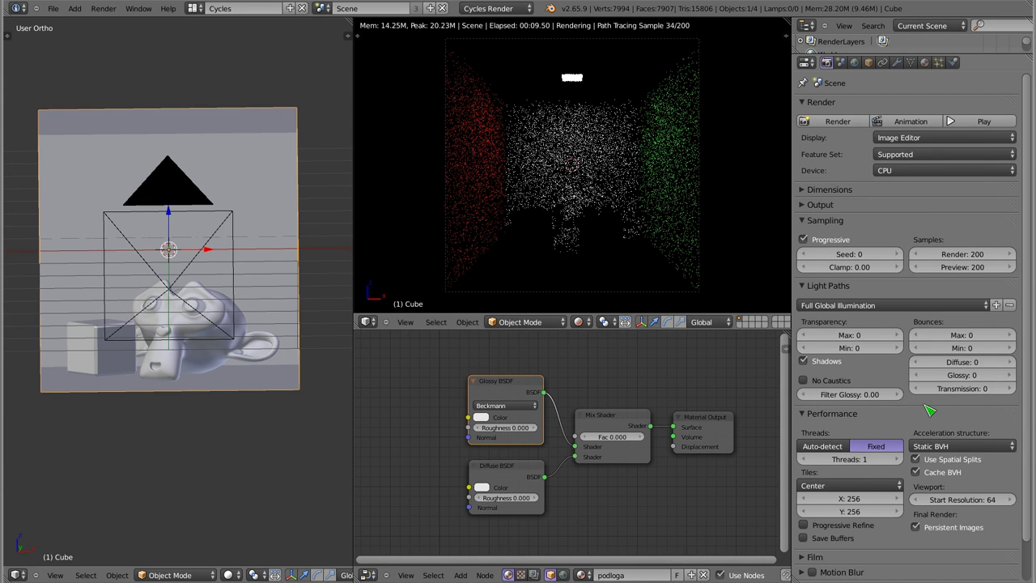
Step: Stop the viewport's rendered preview, render the frame with F12, and widen the render result area
key("z")
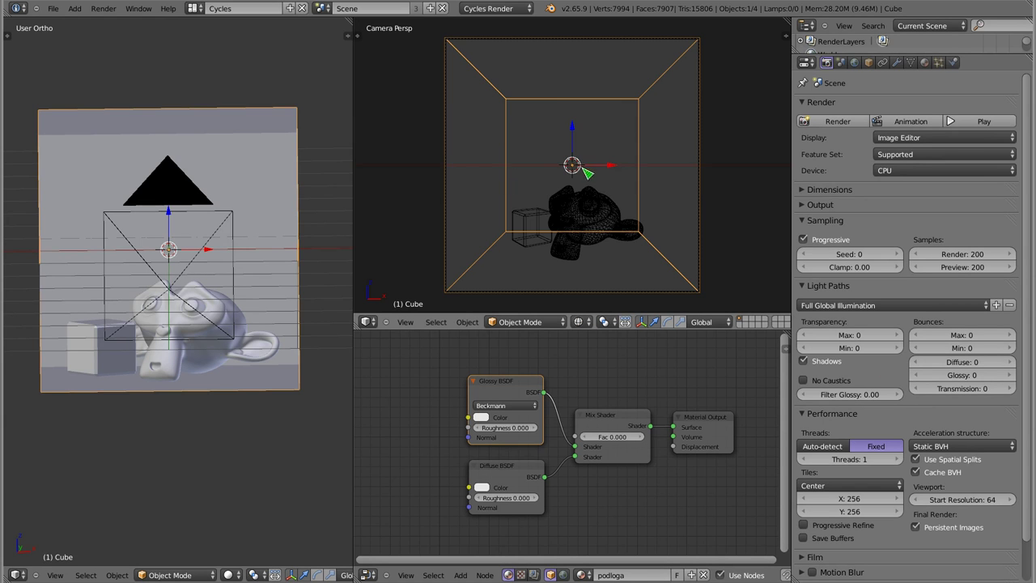
key("F12")
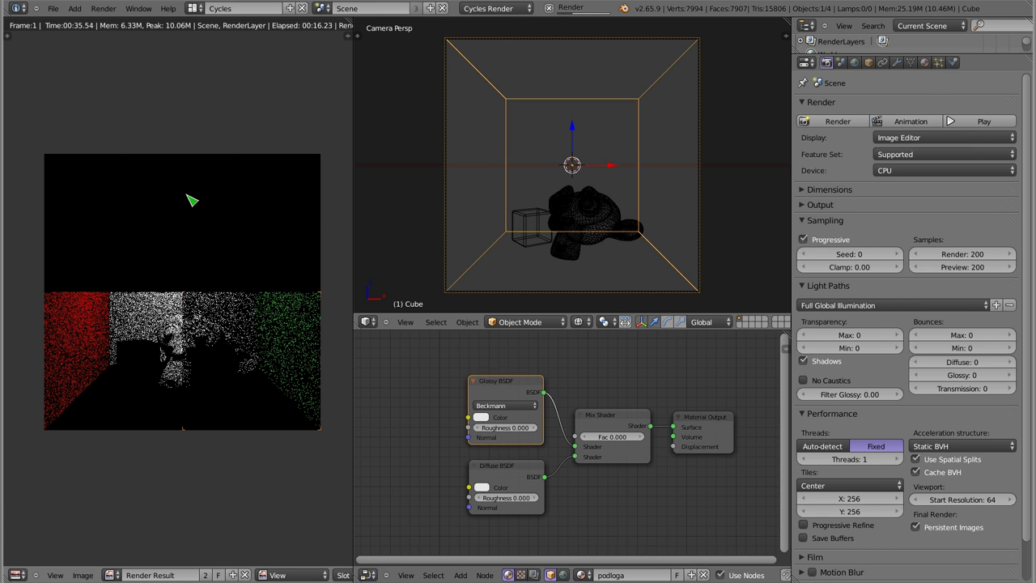
left_click_drag(353, 217, 517, 220)
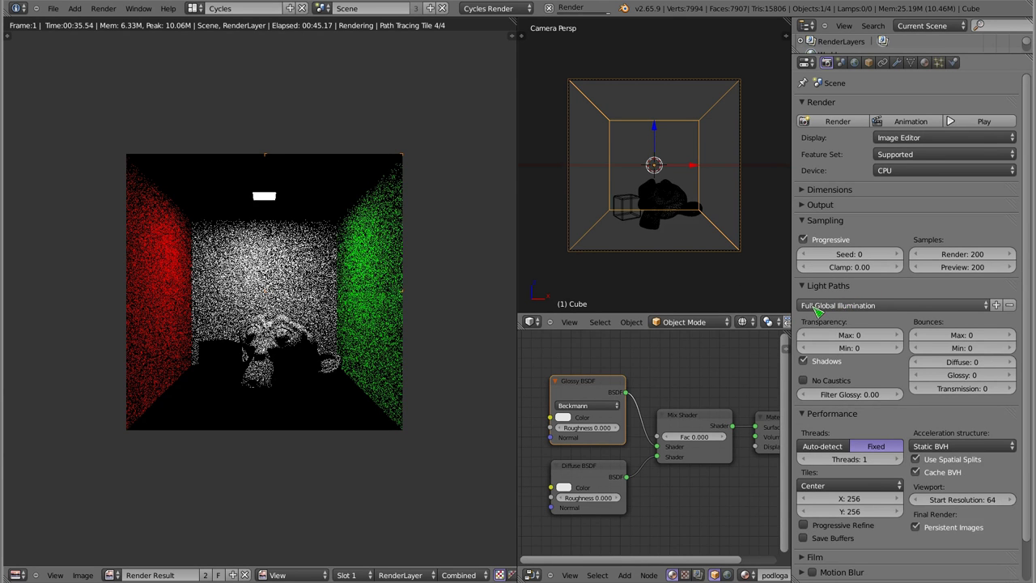
Step: Try the Direct Light, Full and Limited Global Illumination presets, then settle on Direct Light
left_click(946, 308)
left_click(867, 321)
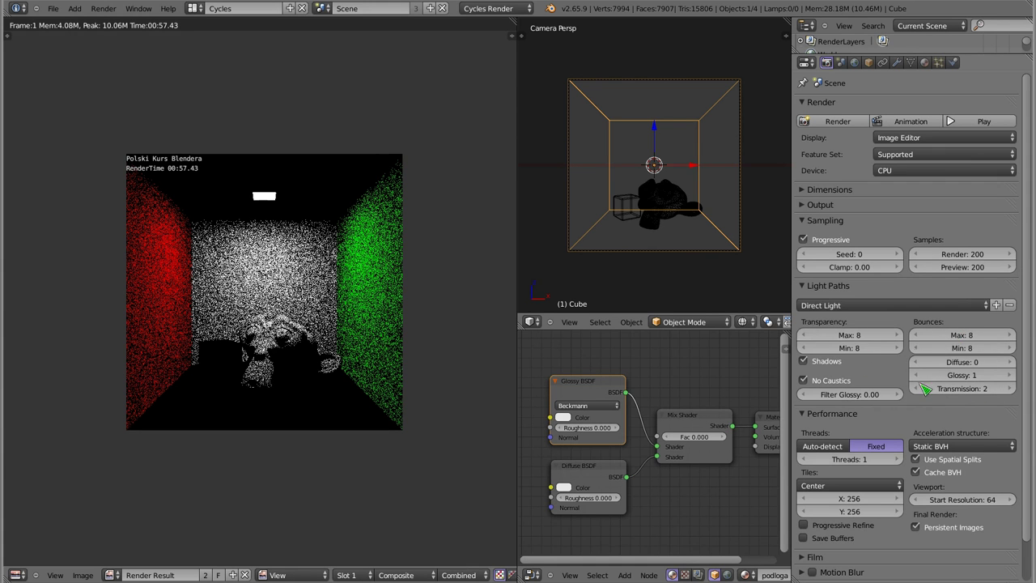
left_click(887, 306)
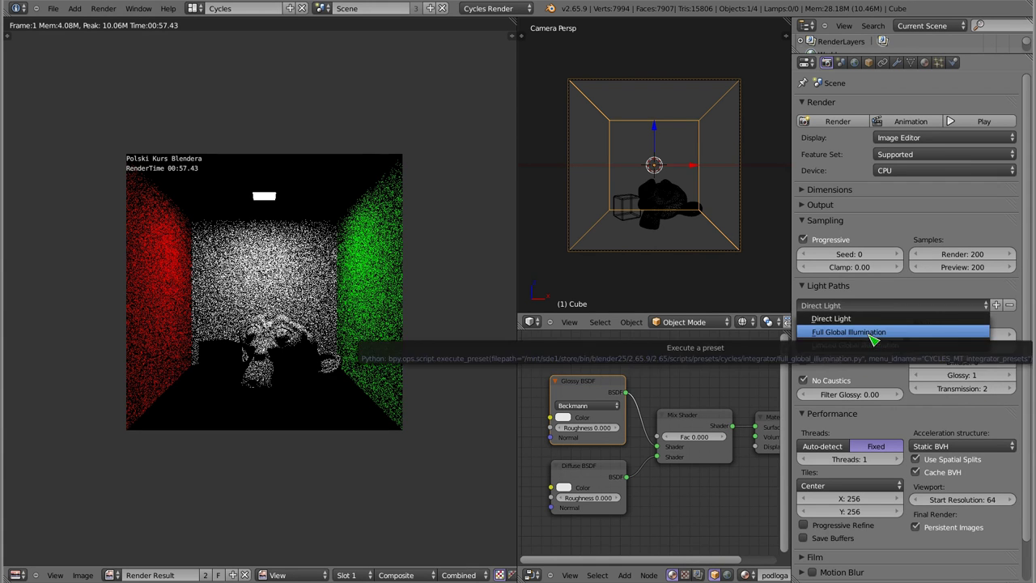
left_click(875, 334)
left_click(890, 307)
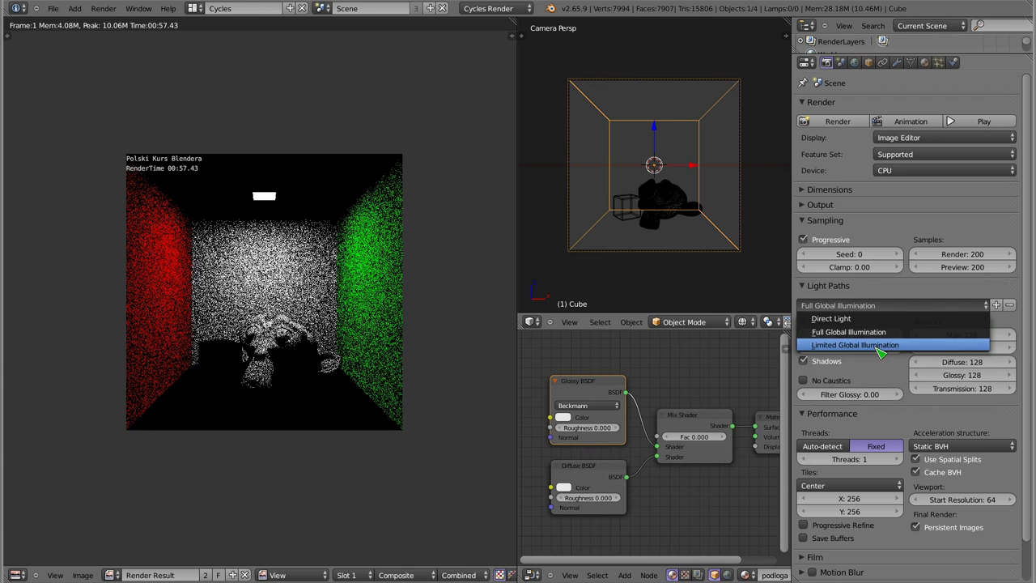
left_click(893, 346)
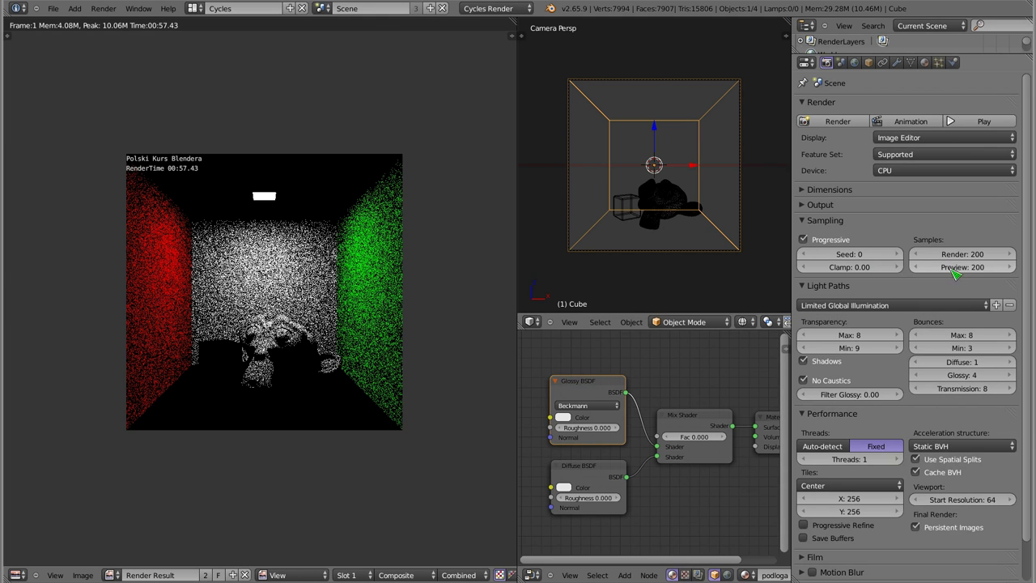
left_click(891, 306)
left_click(891, 318)
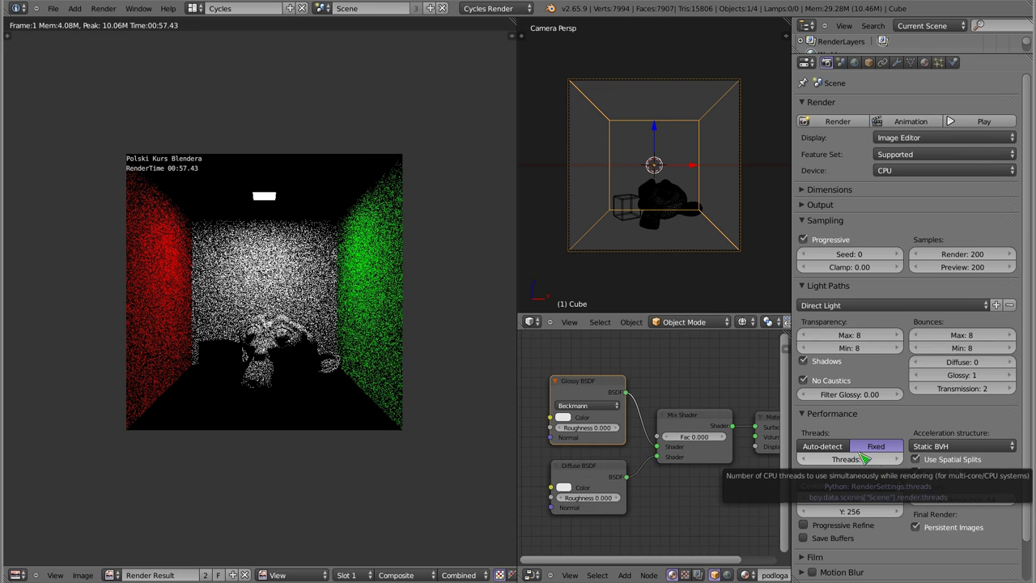
Step: Raise the fixed render thread count from 1 to 16
left_click(900, 459)
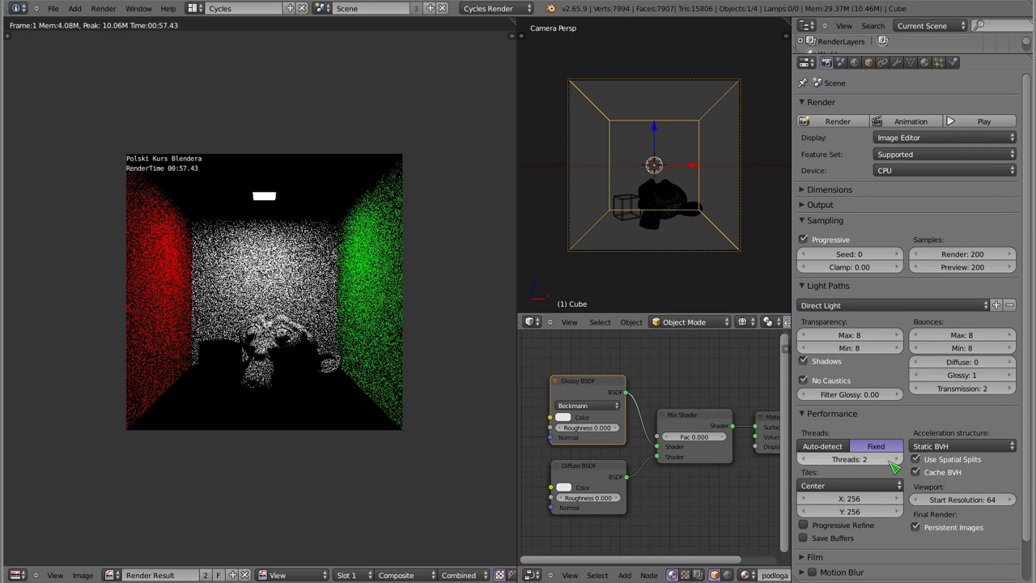
left_click(899, 459)
left_click(900, 459)
left_click(899, 459)
left_click(900, 459)
left_click(900, 459)
left_click(899, 459)
left_click(899, 459)
left_click(899, 460)
left_click(900, 459)
left_click(899, 459)
left_click(899, 459)
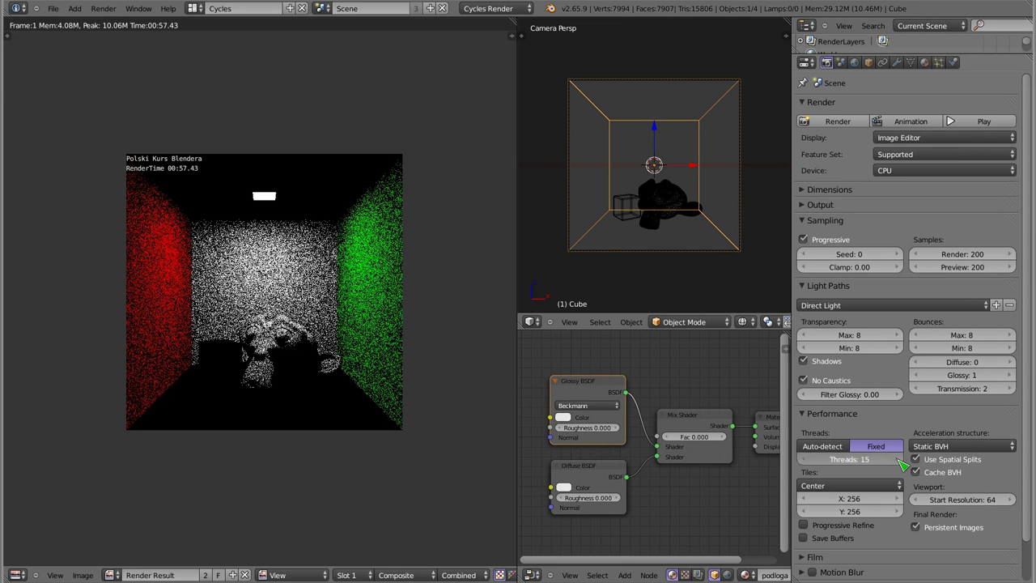
left_click(804, 460)
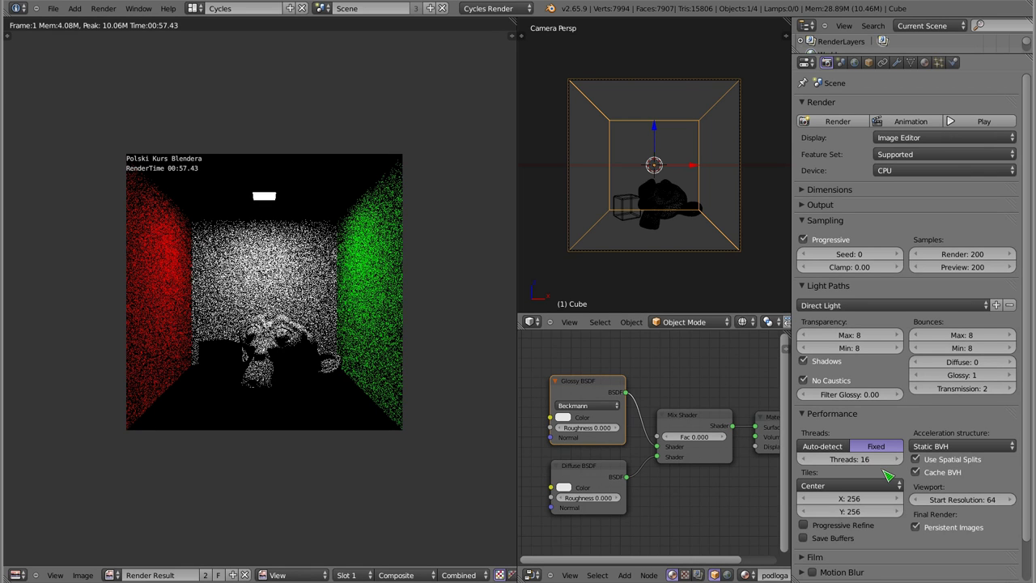
Step: Set Tiles X and Tiles Y to 8
left_click(850, 500)
type("8")
key("Return")
left_click(861, 512)
type("8")
key("Return")
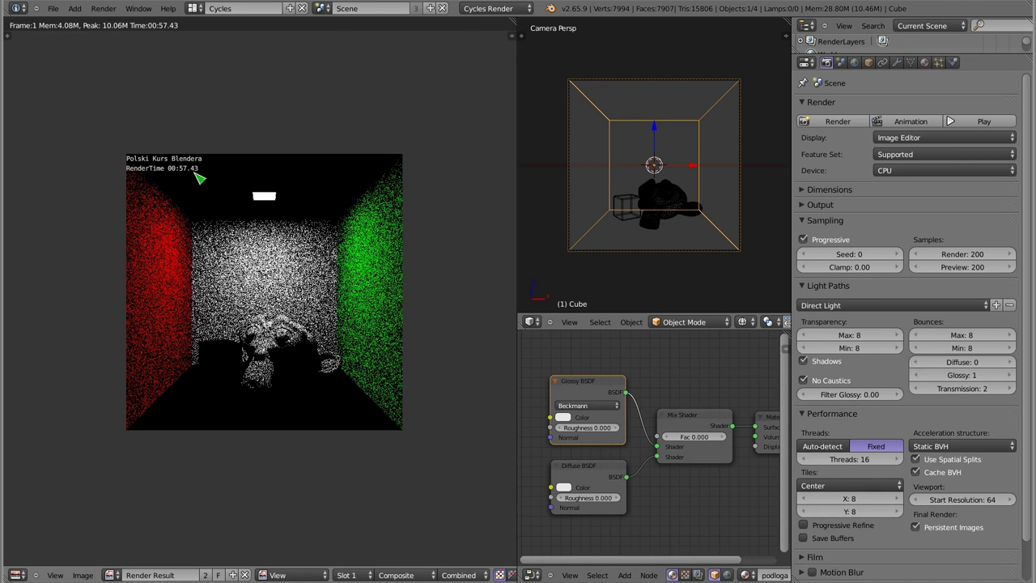
Step: Start a render with the 16-thread, 8×8-tile settings
key("F12")
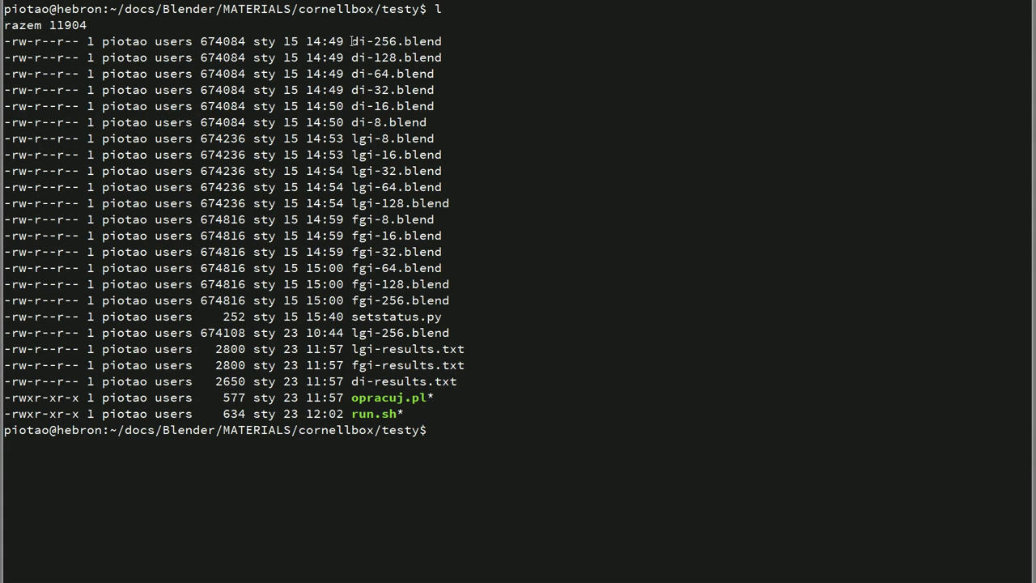
mouse_move(361, 41)
left_mouse_down()
mouse_move(397, 41)
mouse_move(400, 56)
mouse_move(366, 74)
mouse_move(390, 73)
mouse_move(377, 106)
mouse_move(390, 106)
mouse_move(386, 122)
mouse_move(423, 122)
left_mouse_up()
left_click(352, 122)
left_click_drag(375, 41, 399, 41)
key("alt+Tab")
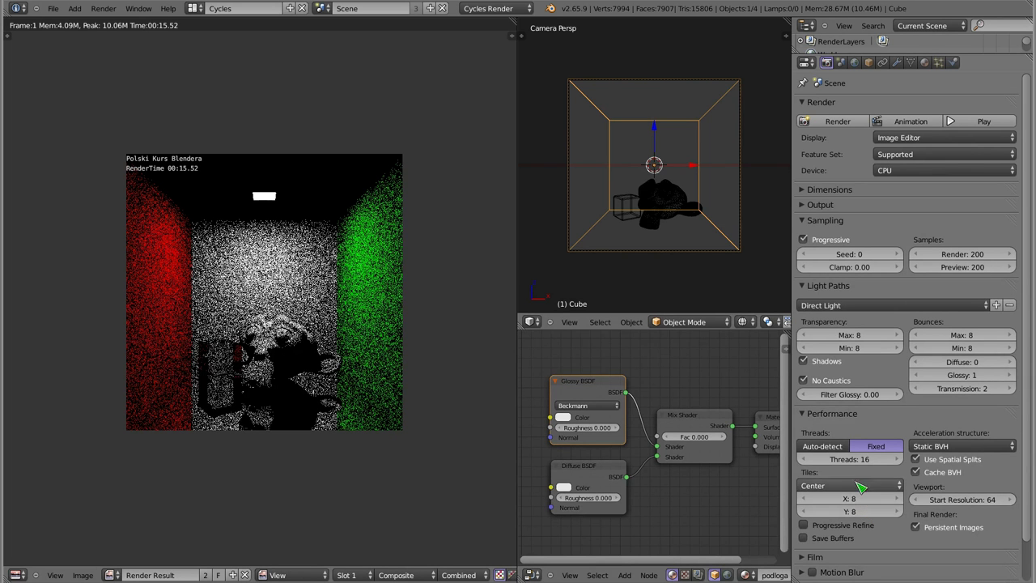
key("alt+Tab")
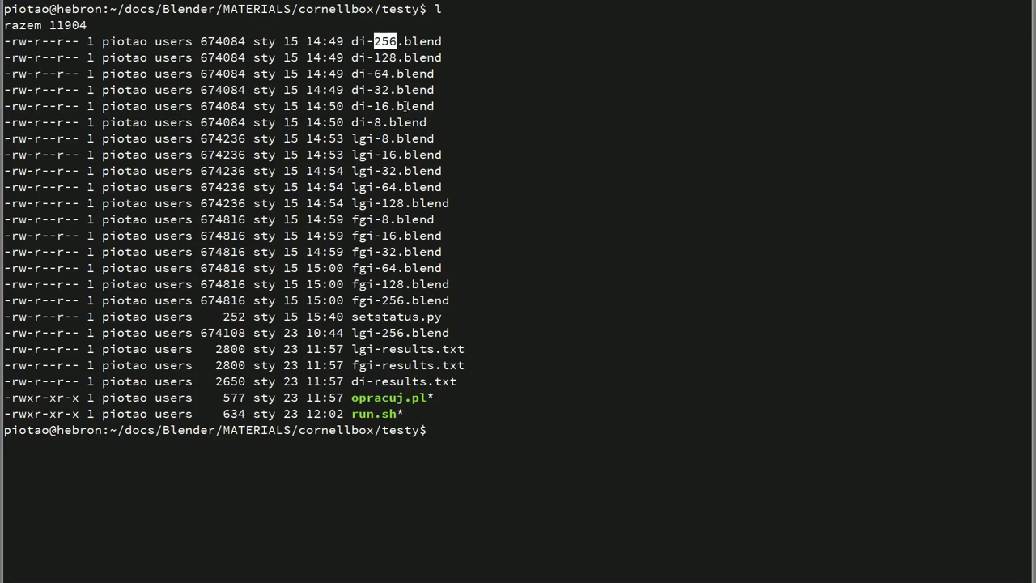
left_click(385, 42)
left_click_drag(354, 41, 361, 41)
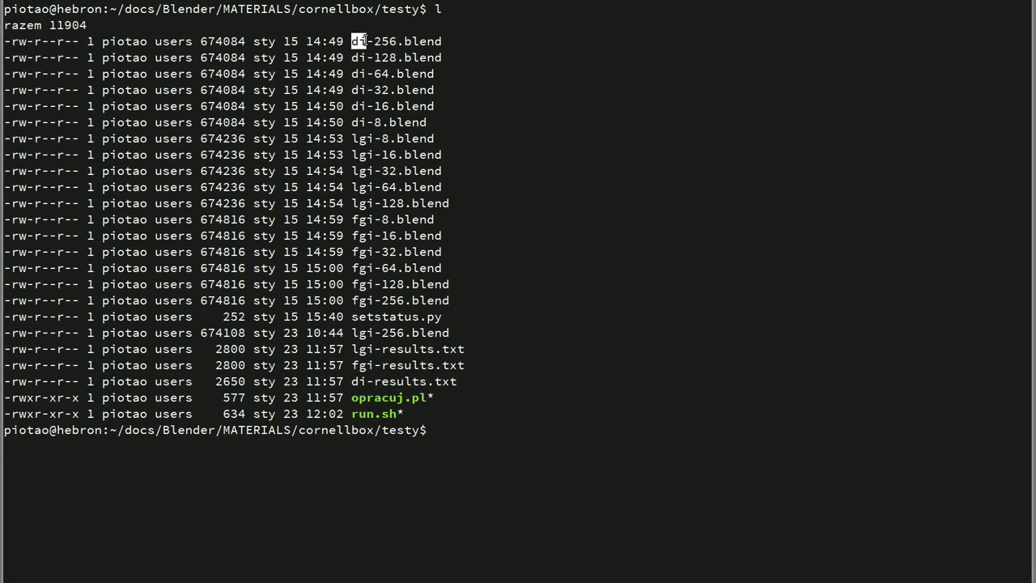
key("alt+Tab")
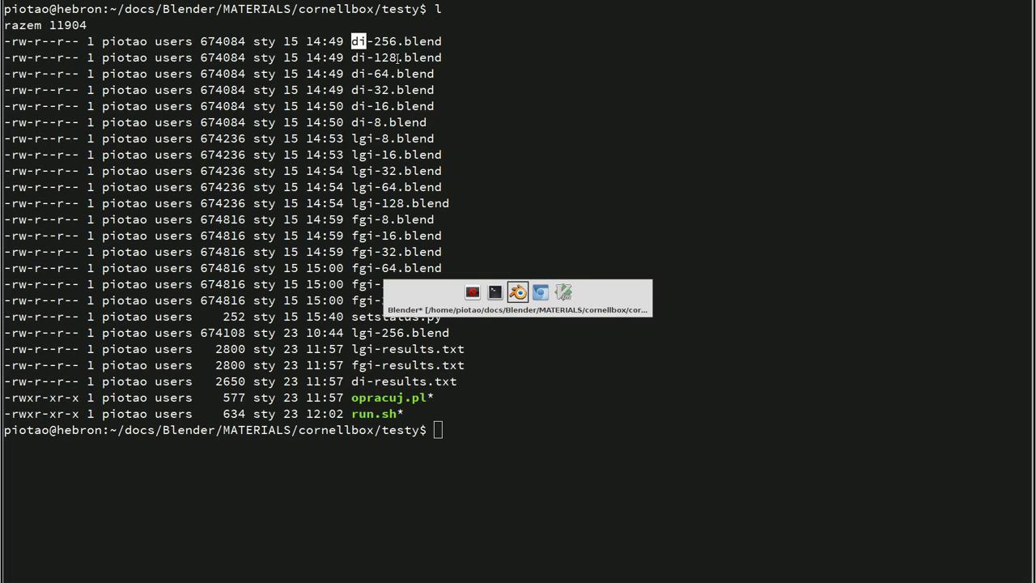
left_click(842, 306)
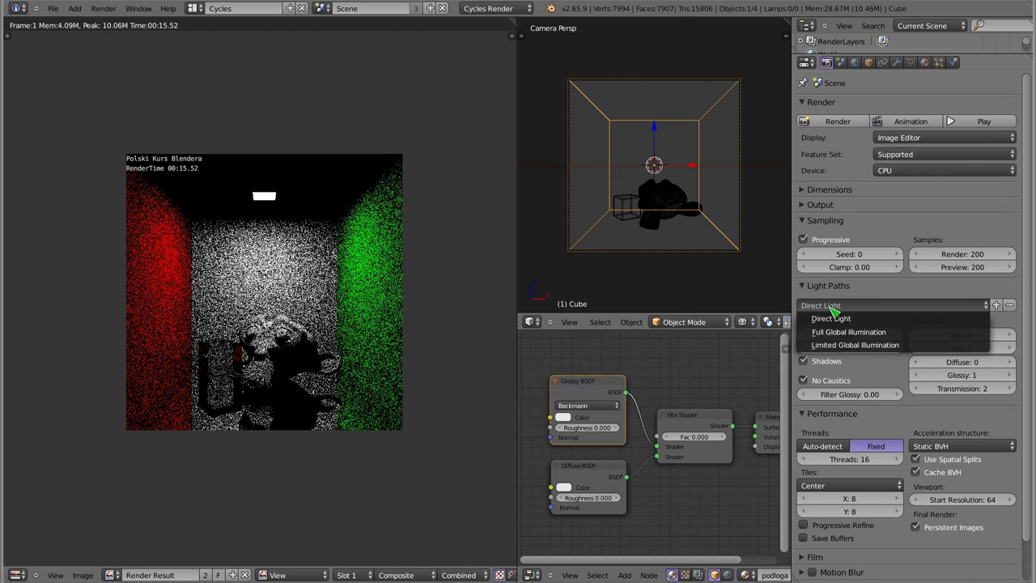
left_click(834, 309)
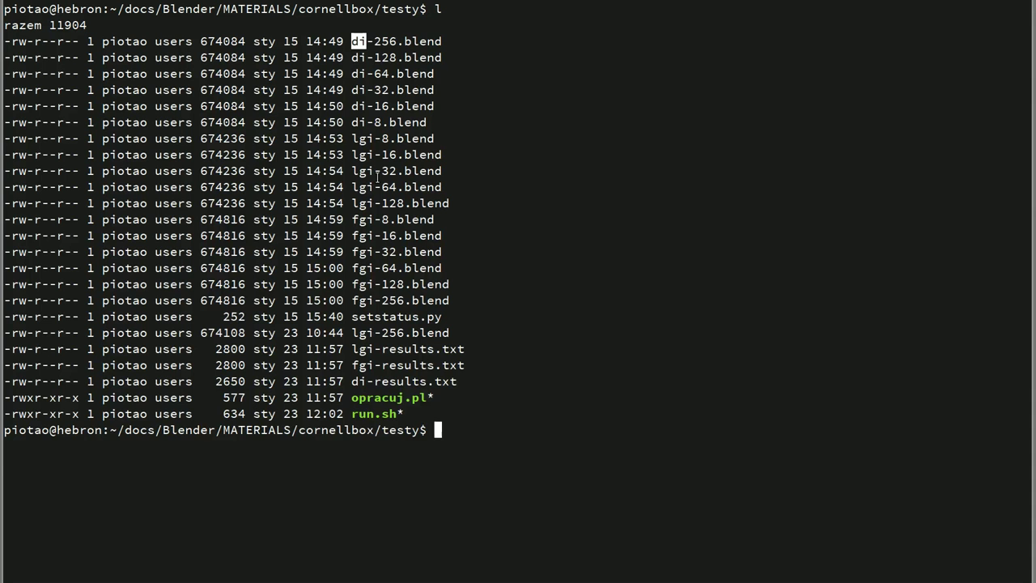
left_click(358, 42)
left_click_drag(352, 138, 372, 137)
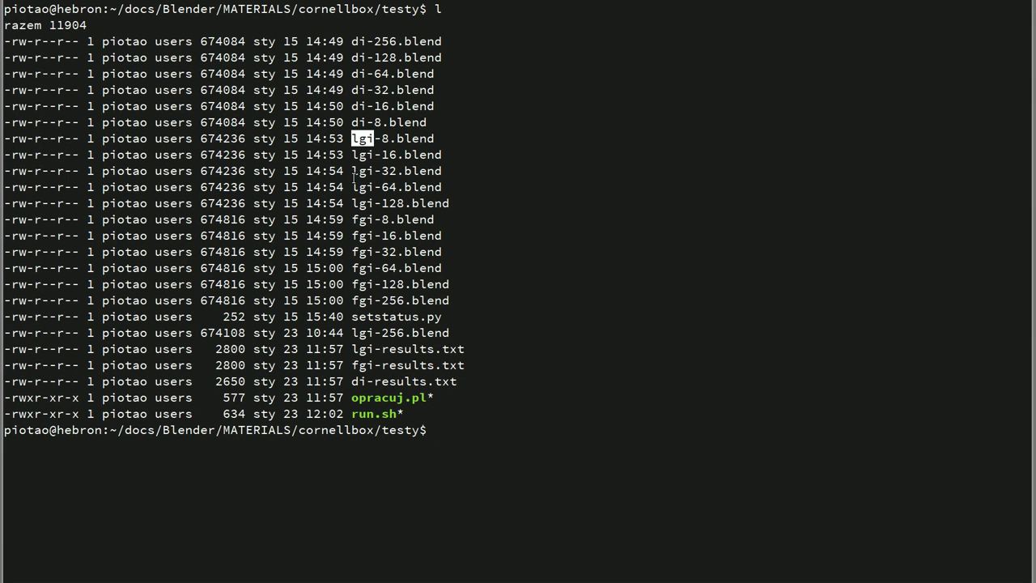
Step: Highlight the fgi prefix and each tile size, 8 through 256, in the fgi .blend file names
left_click_drag(354, 223, 374, 220)
double_click(385, 219)
double_click(389, 236)
double_click(389, 251)
double_click(389, 268)
double_click(392, 284)
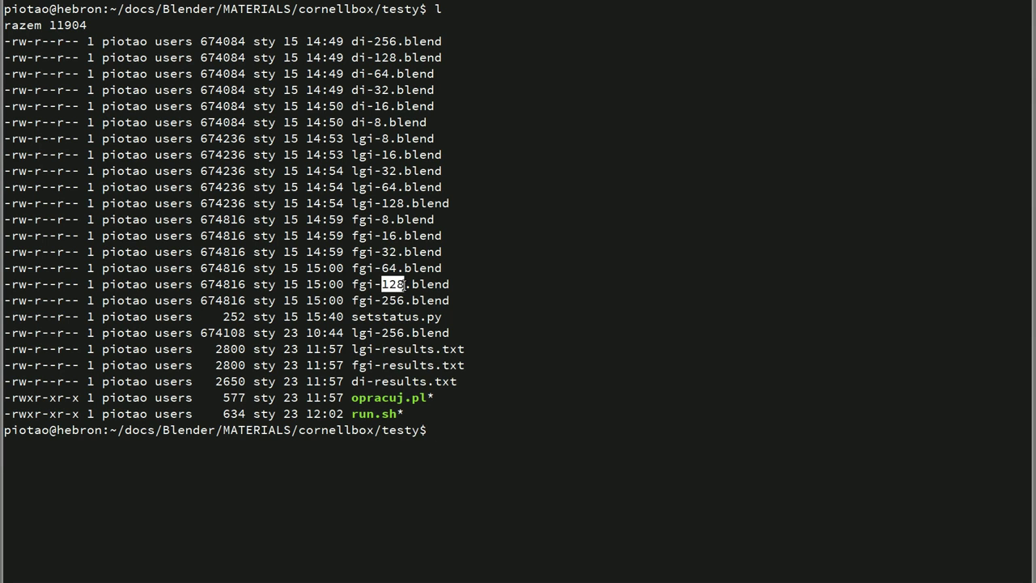
double_click(393, 301)
left_click(377, 295)
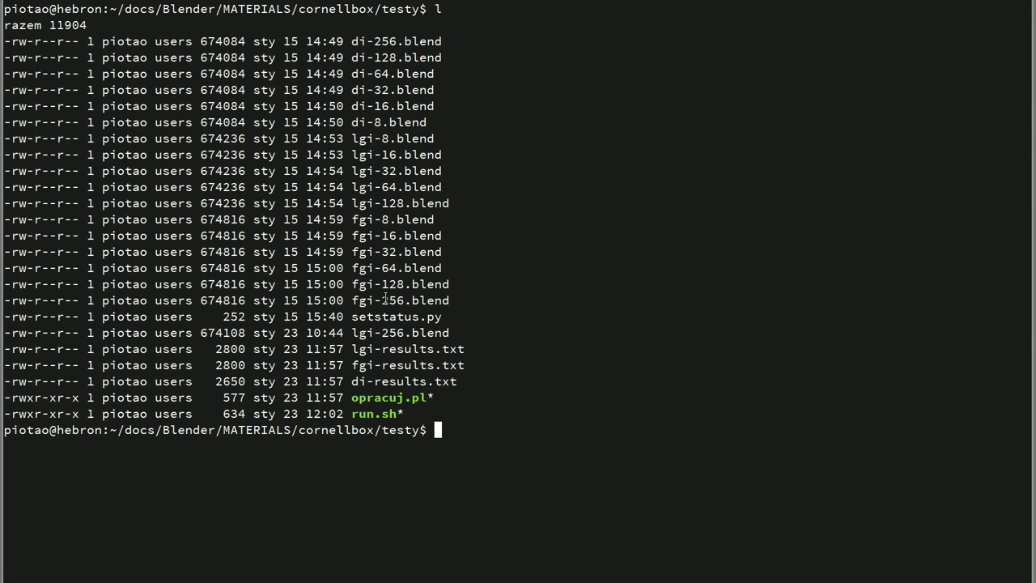
Step: Highlight the di-256.blend name and di-128's tile size, then the run.sh script name
left_click_drag(352, 41, 442, 41)
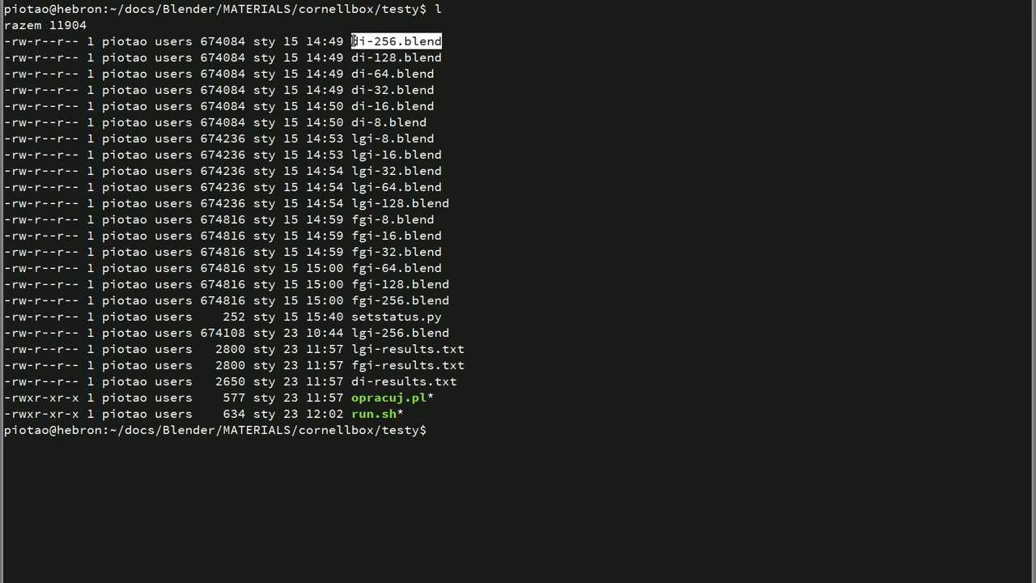
left_click(388, 40)
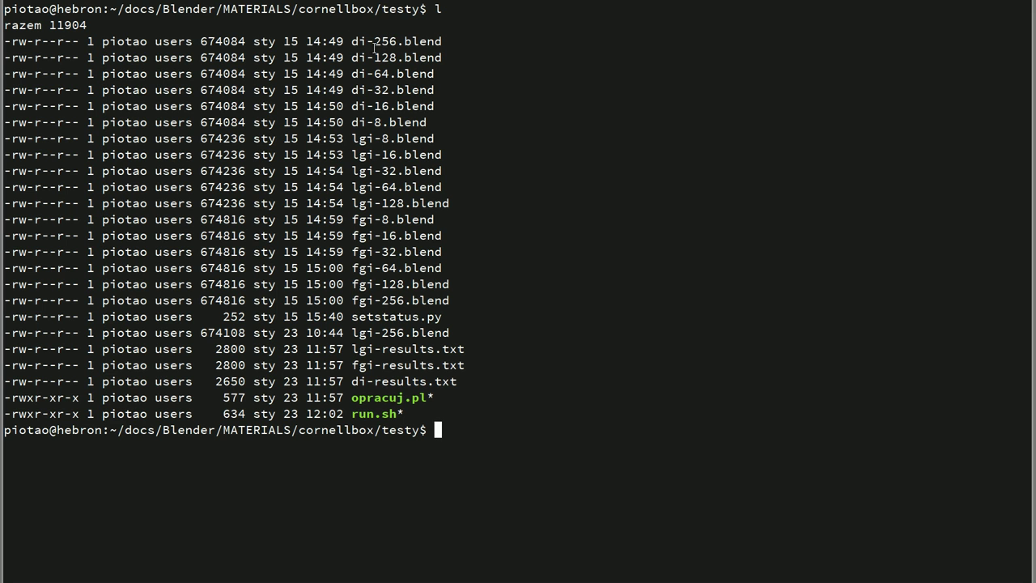
left_click_drag(374, 58, 401, 58)
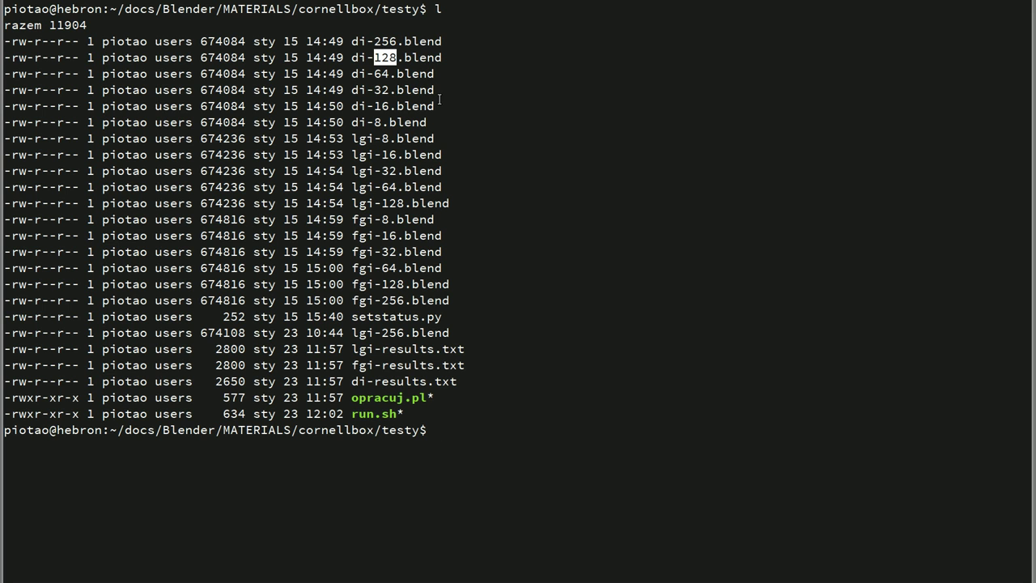
left_click_drag(349, 414, 397, 414)
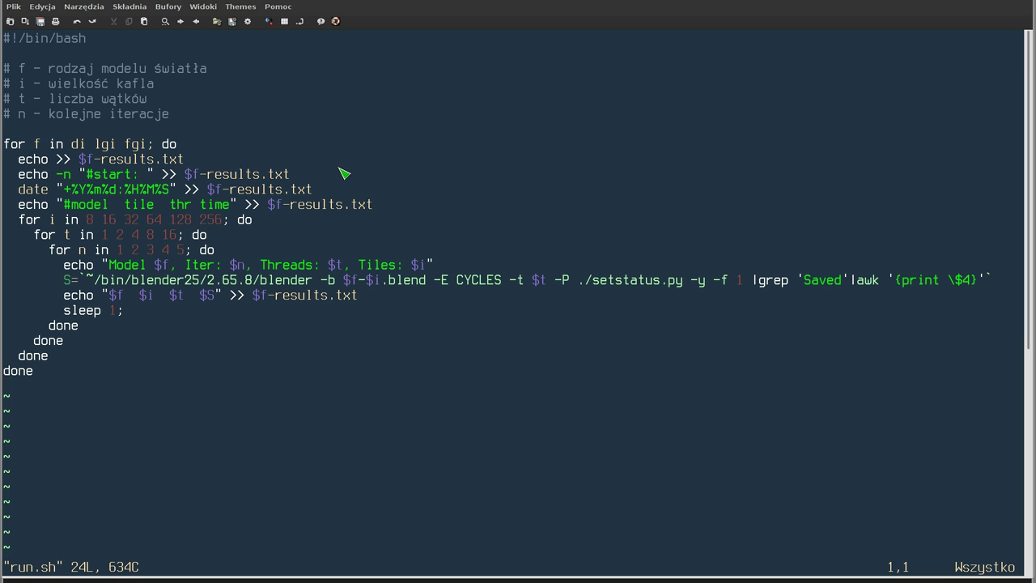
left_click_drag(40, 130, 43, 395)
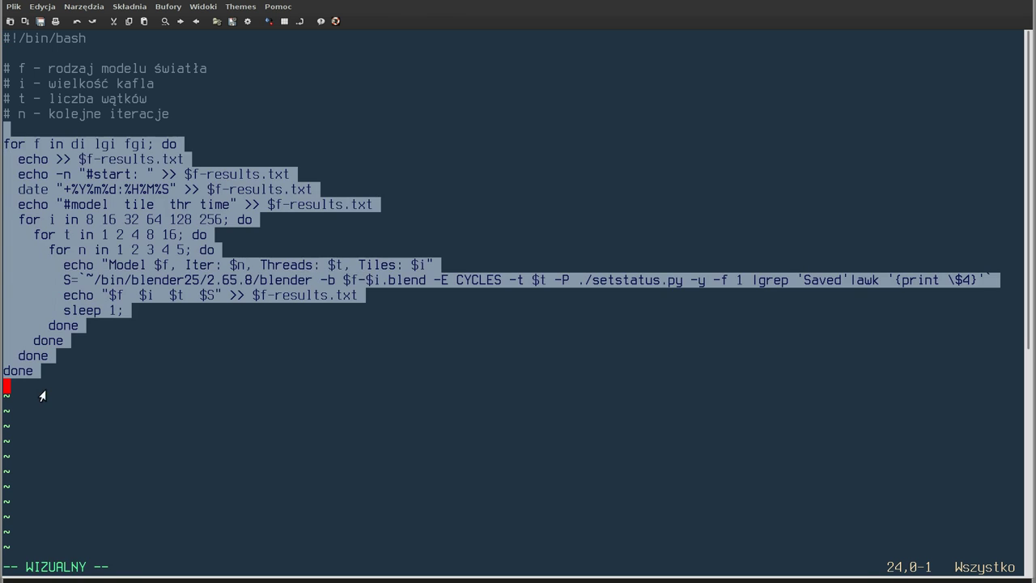
left_click(50, 395)
left_click(59, 98)
key("Down")
key("Down")
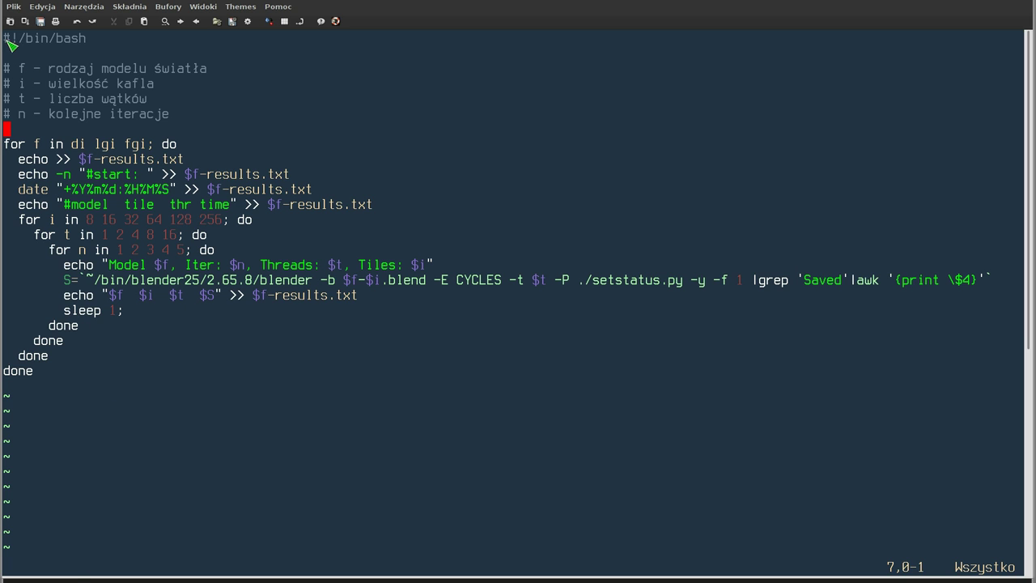
left_click_drag(6, 39, 73, 40)
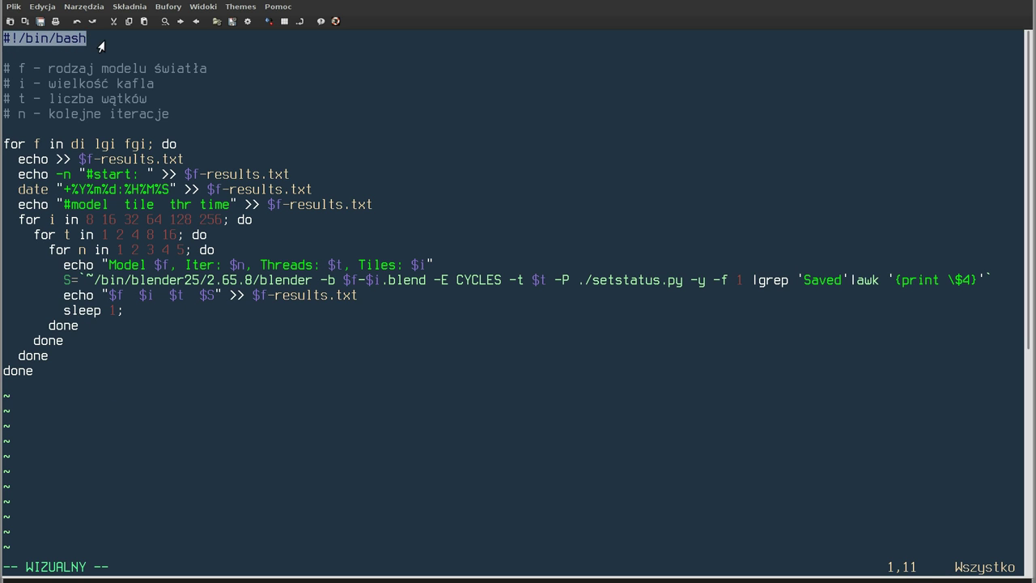
key("Escape")
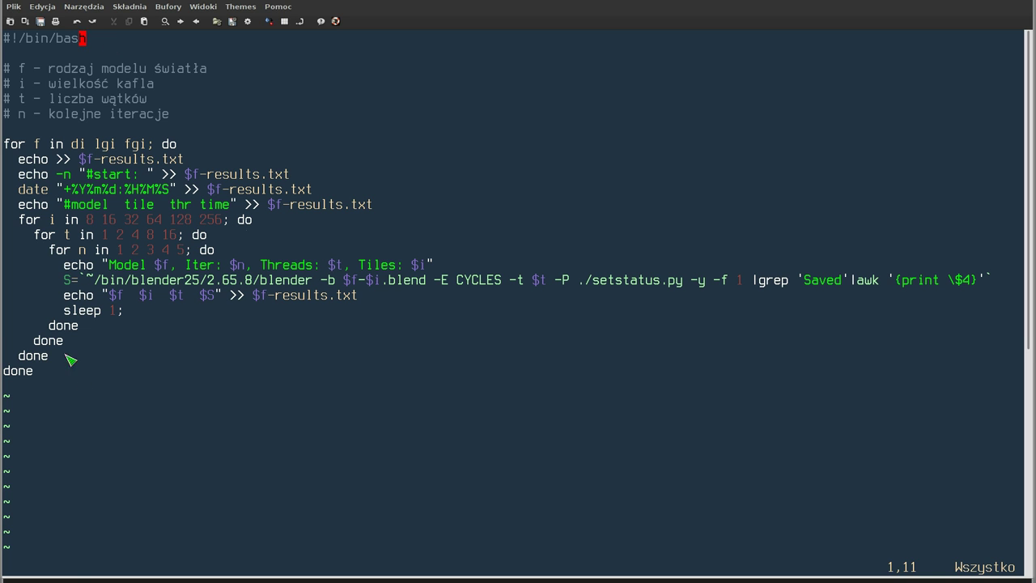
left_click_drag(5, 68, 203, 68)
left_click(74, 70)
left_click_drag(4, 144, 173, 144)
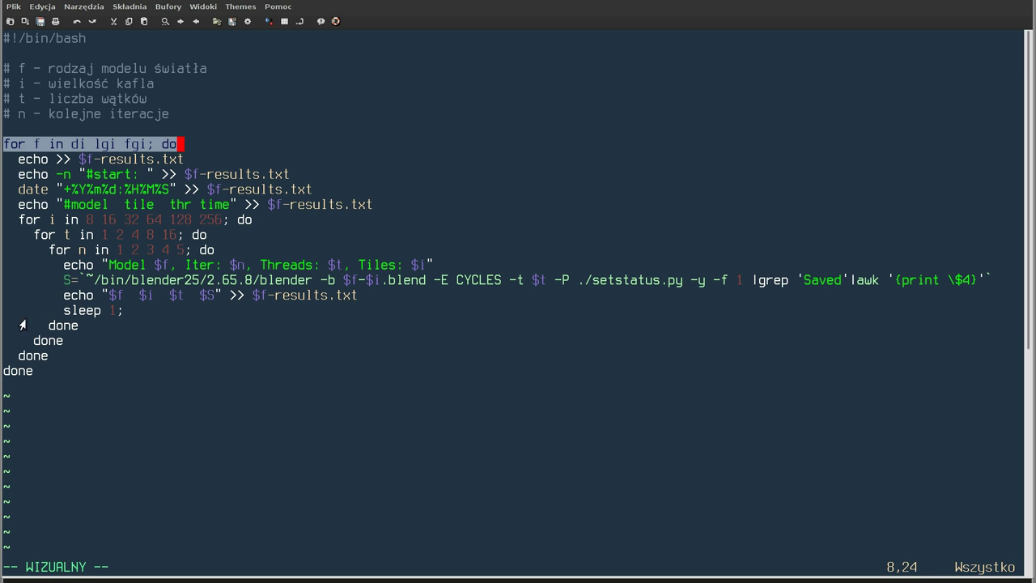
left_click_drag(4, 371, 38, 375)
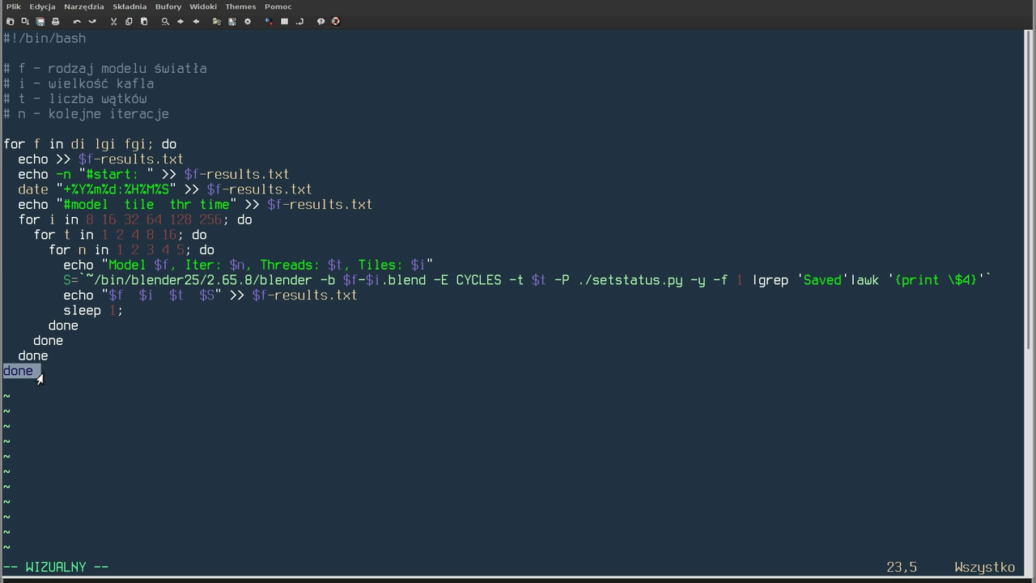
mouse_move(6, 159)
left_mouse_down()
mouse_move(148, 223)
mouse_move(342, 357)
left_mouse_up()
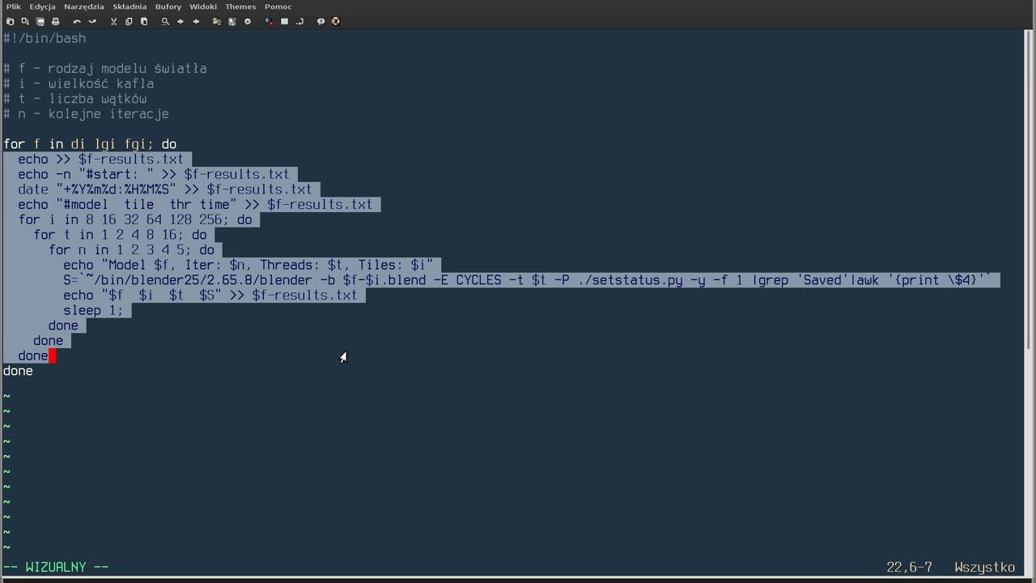
double_click(75, 144)
left_click_drag(98, 145, 104, 146)
double_click(128, 146)
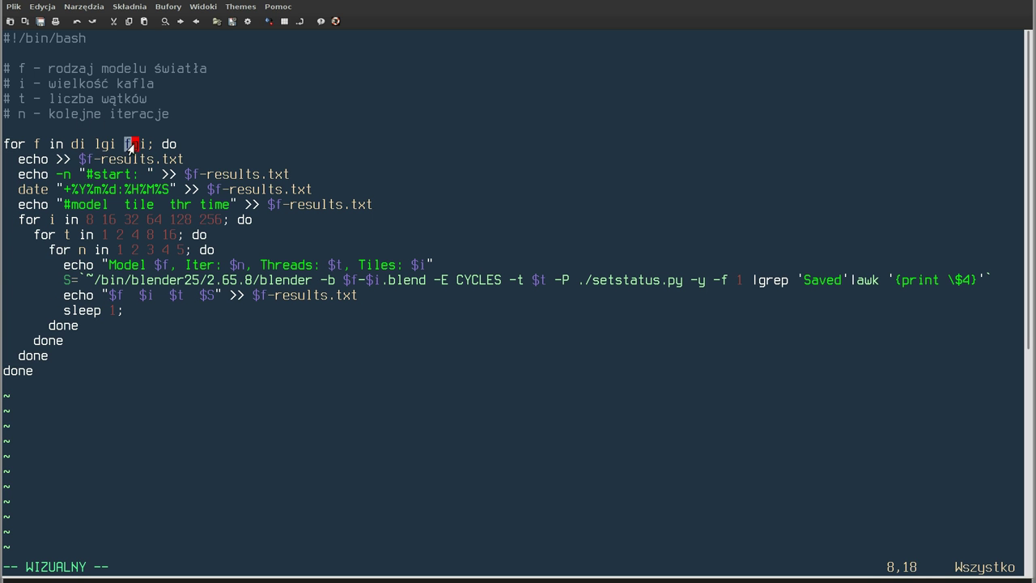
double_click(74, 146)
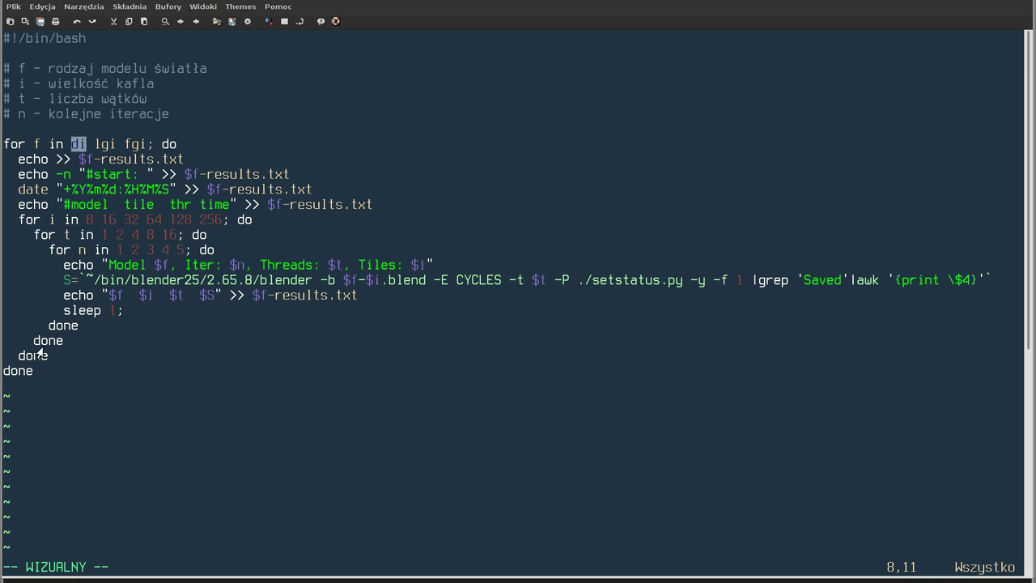
left_click(38, 144)
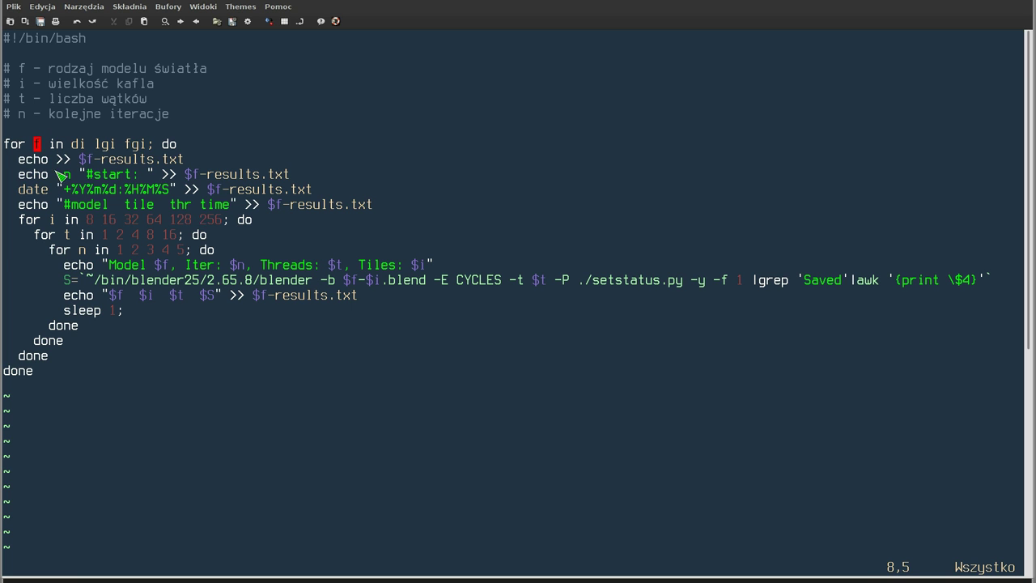
left_click(30, 162)
left_click_drag(81, 160, 151, 165)
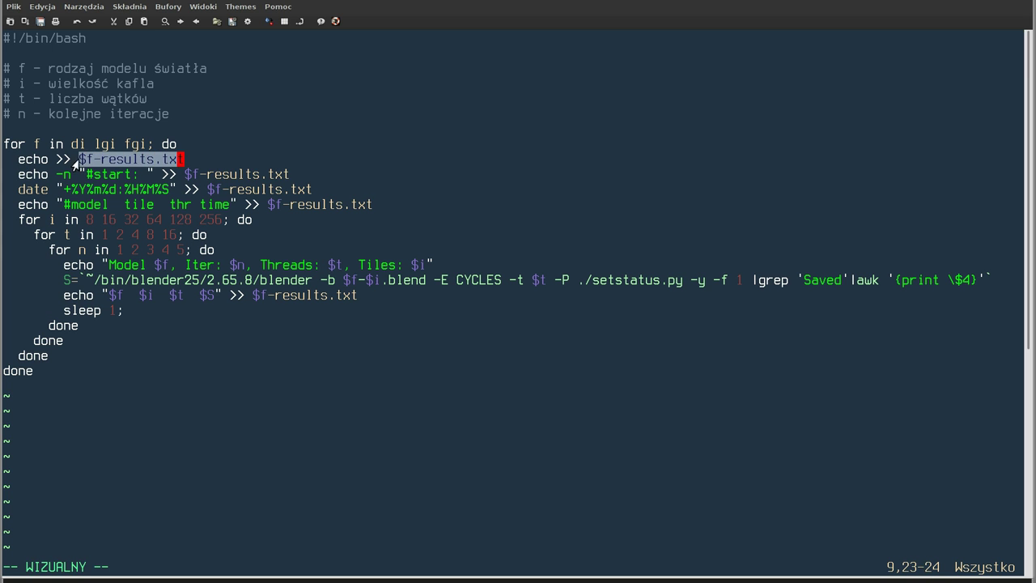
left_click(81, 161)
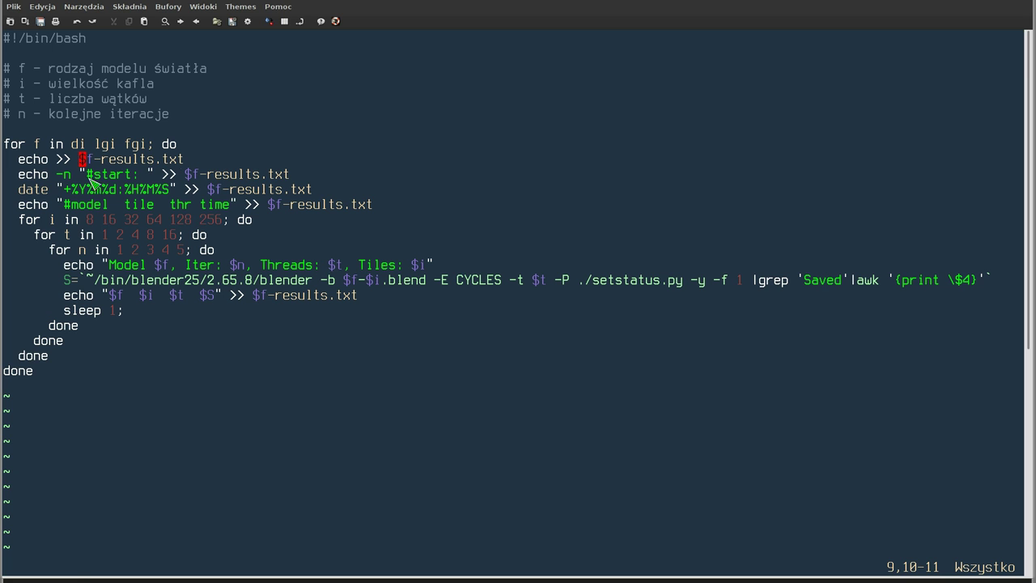
left_click_drag(88, 175, 135, 176)
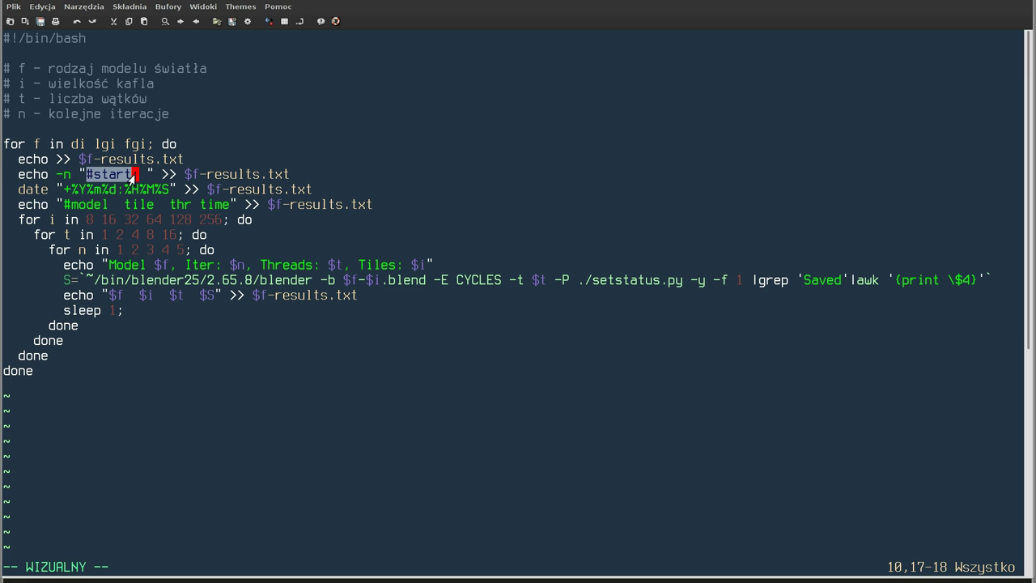
left_click_drag(19, 189, 322, 191)
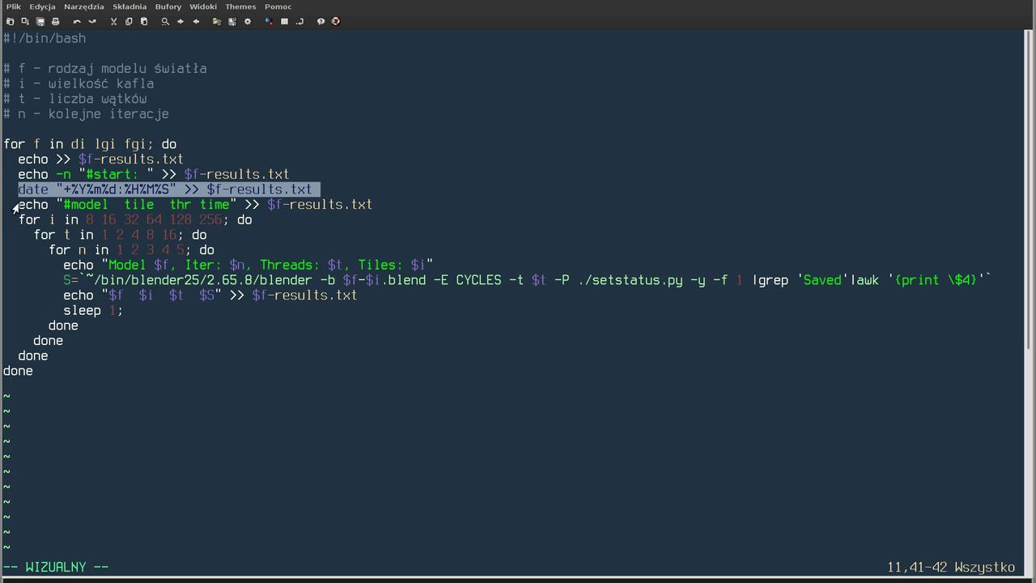
left_click_drag(16, 206, 365, 208)
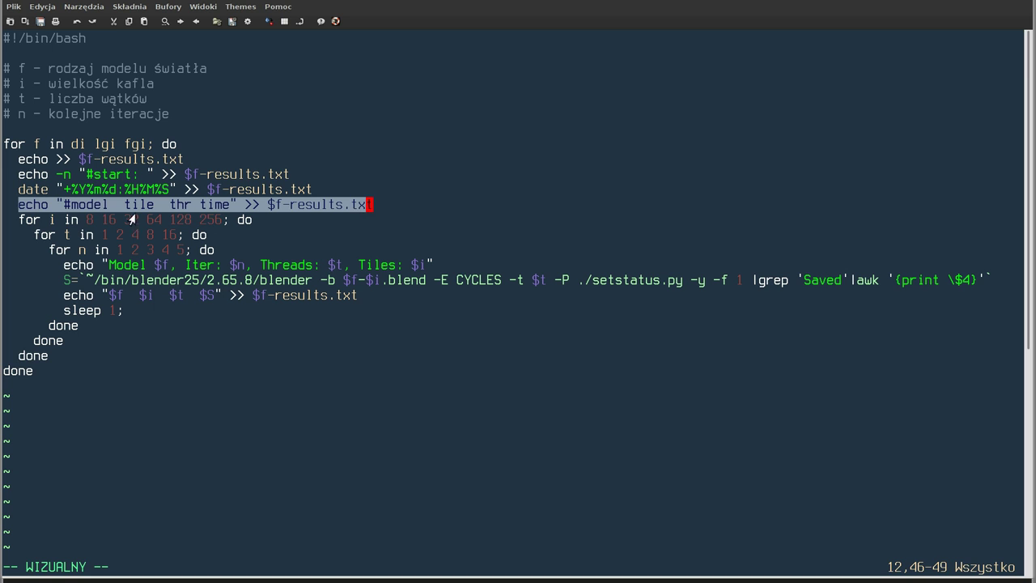
left_click_drag(72, 206, 222, 207)
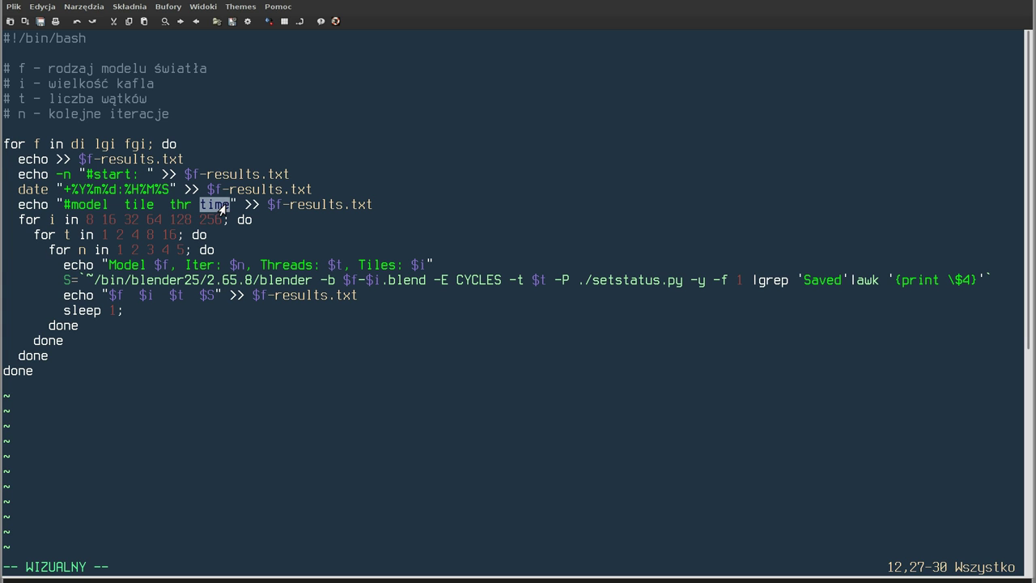
left_click(90, 220)
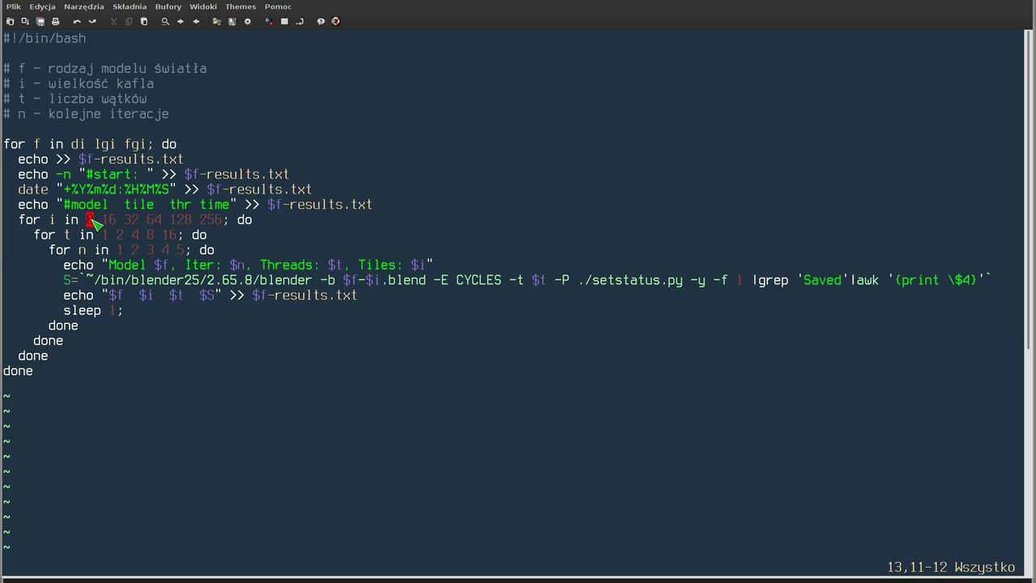
key("v")
key("l")
key("l")
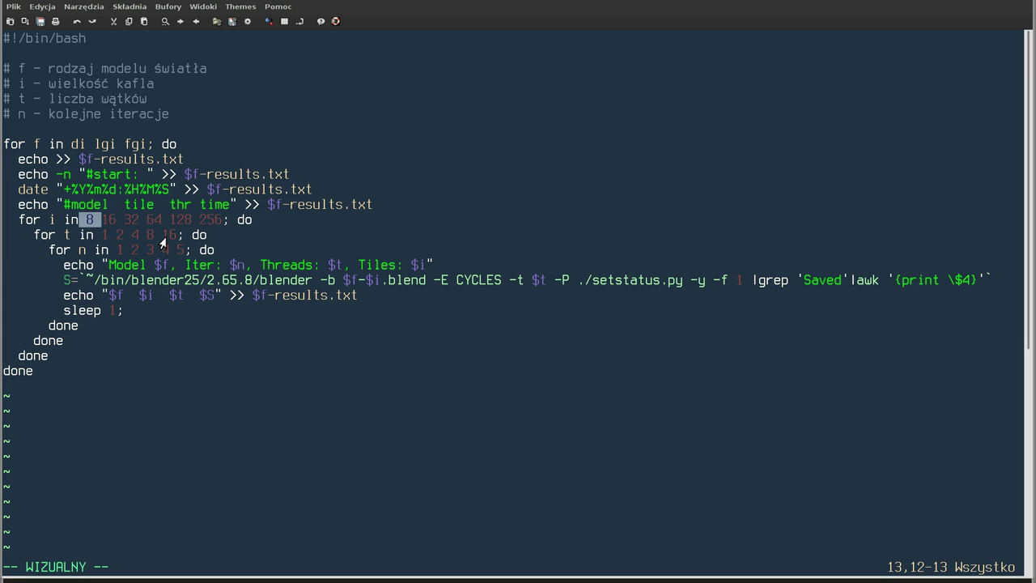
left_click(104, 235)
left_click(120, 235)
left_click(134, 235)
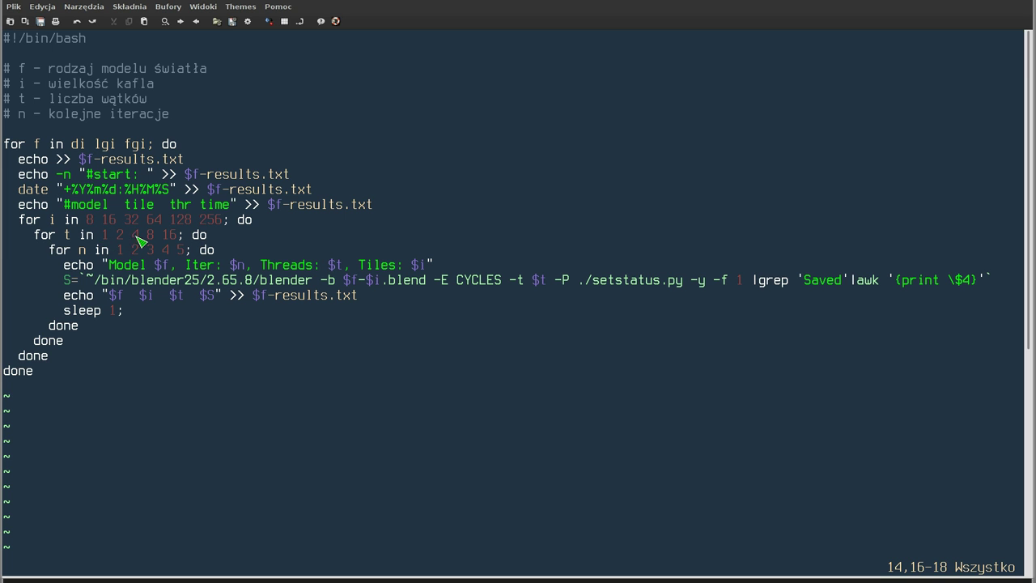
left_click(120, 250)
left_click(135, 251)
left_click(149, 250)
left_click(165, 251)
left_click(180, 250)
left_click(121, 251)
left_click(135, 251)
left_click(150, 250)
left_click(165, 250)
left_click_drag(79, 265, 431, 265)
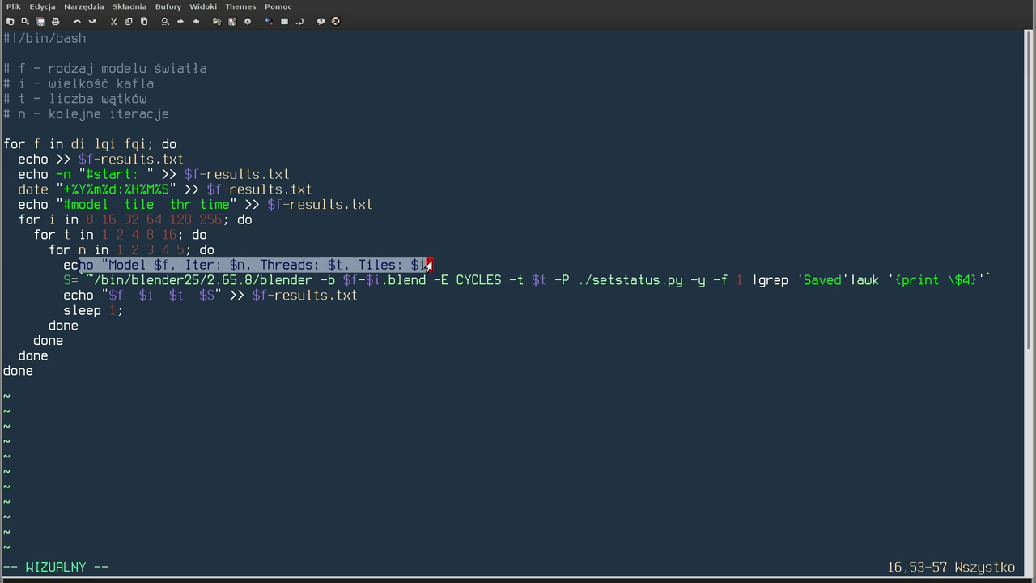
left_click_drag(65, 280, 292, 284)
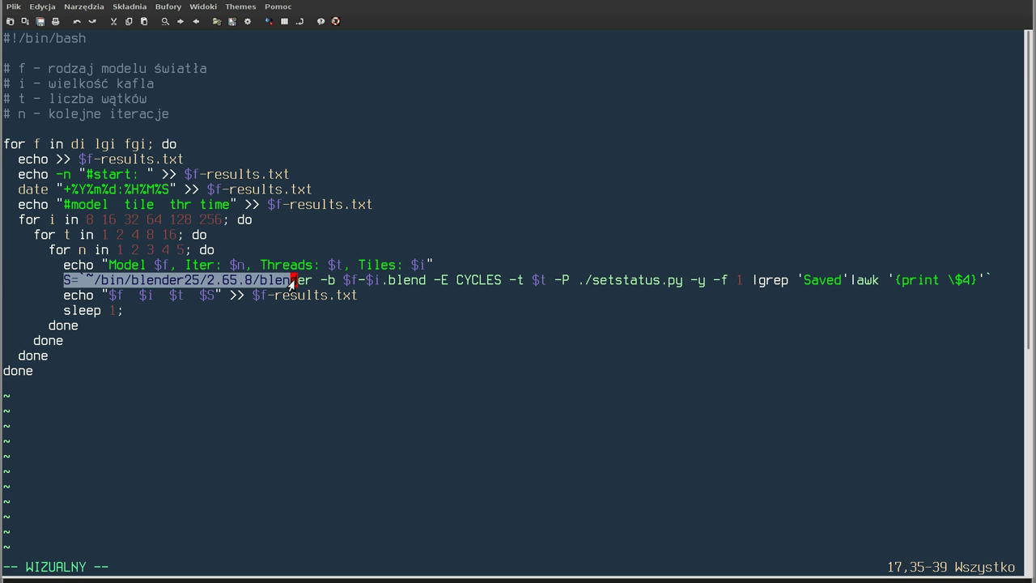
left_click(241, 281)
left_click_drag(89, 281, 306, 281)
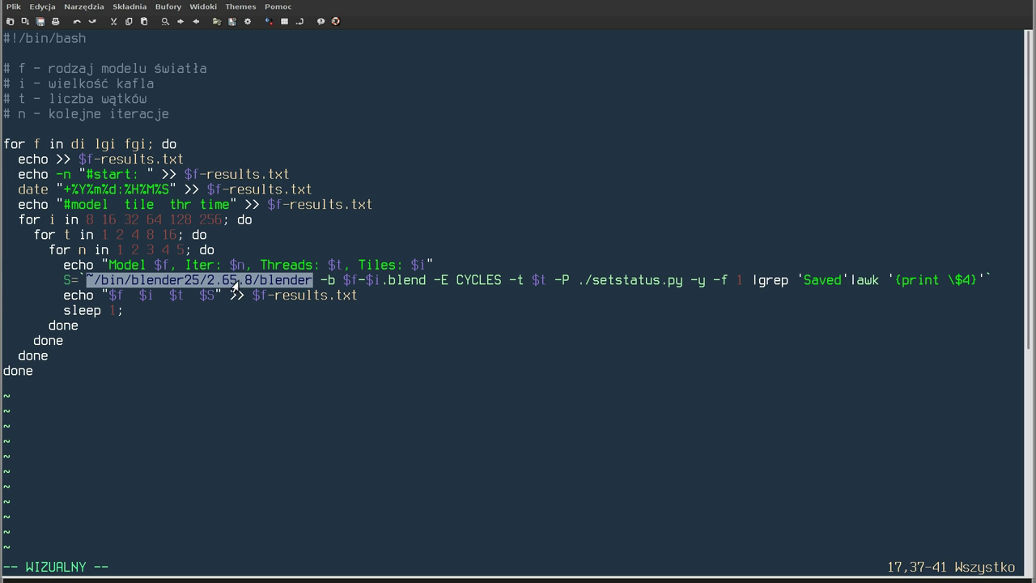
double_click(323, 281)
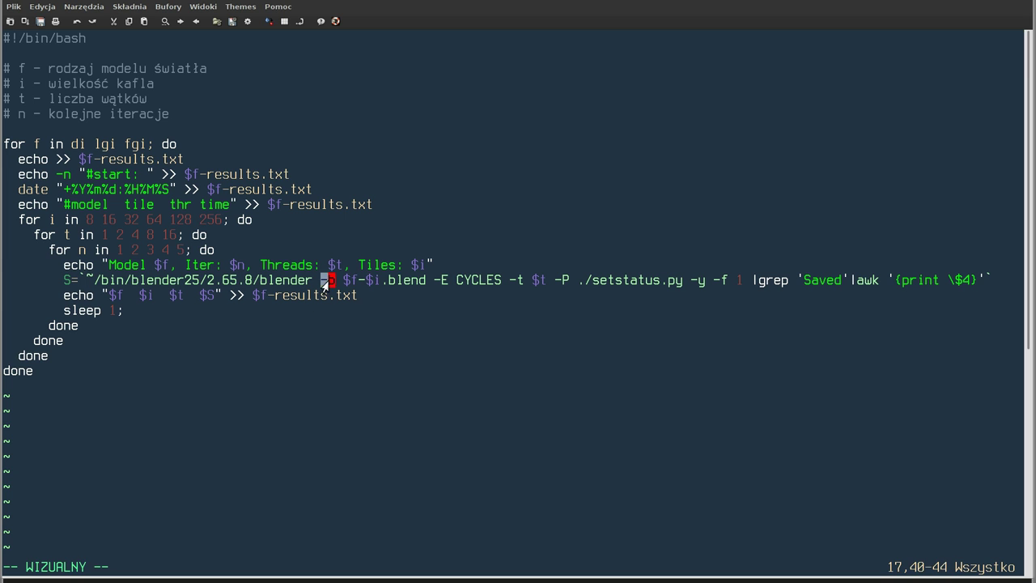
left_click_drag(324, 284, 420, 284)
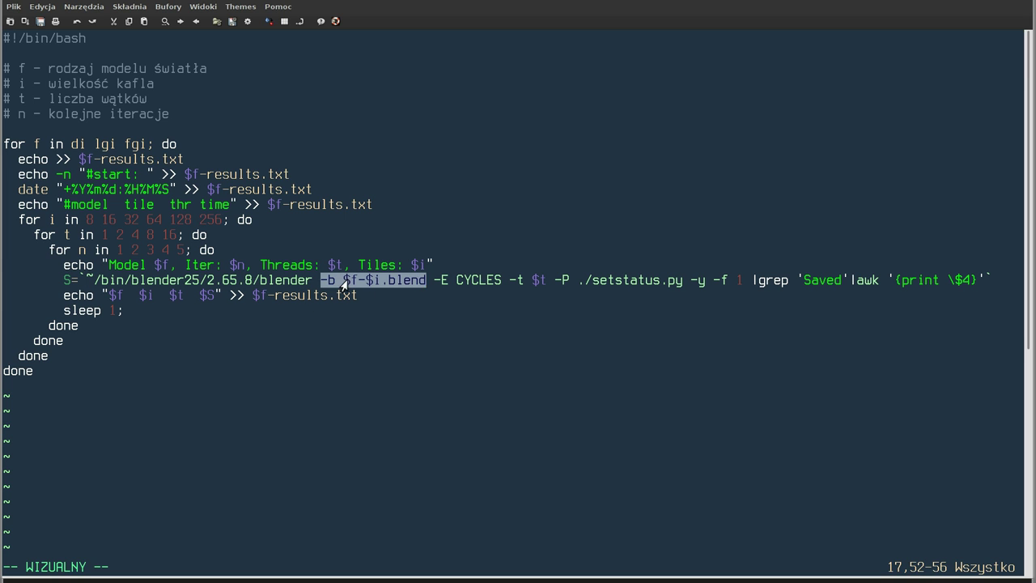
left_click(354, 283)
left_click(371, 282)
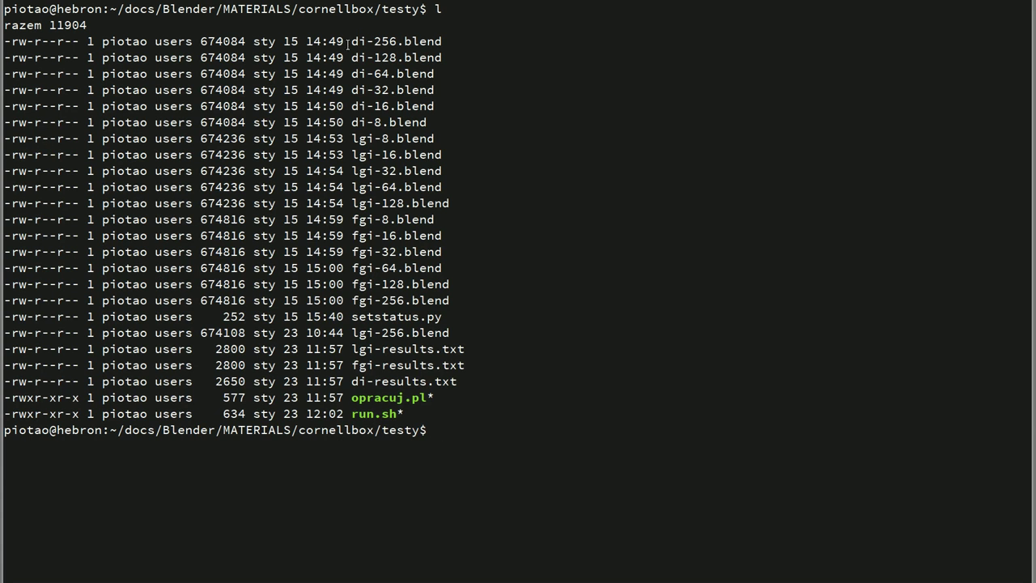
left_click_drag(352, 41, 399, 40)
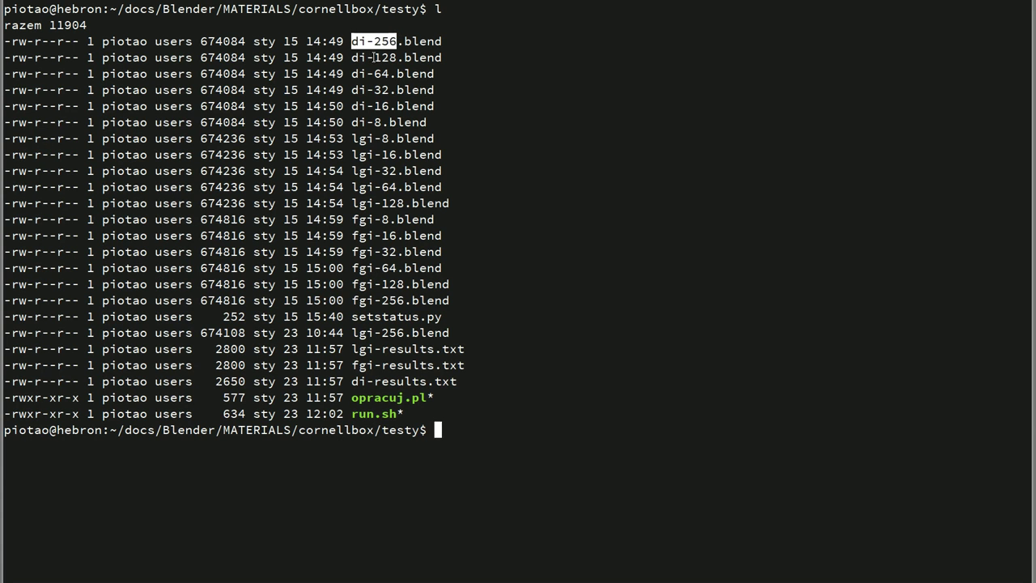
left_click_drag(352, 171, 391, 174)
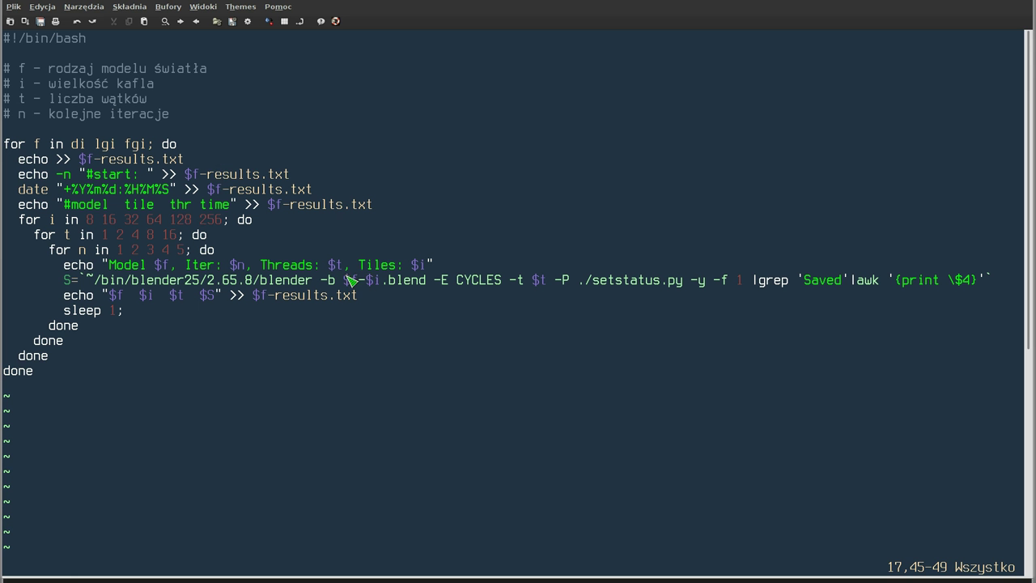
left_click_drag(363, 280, 340, 282)
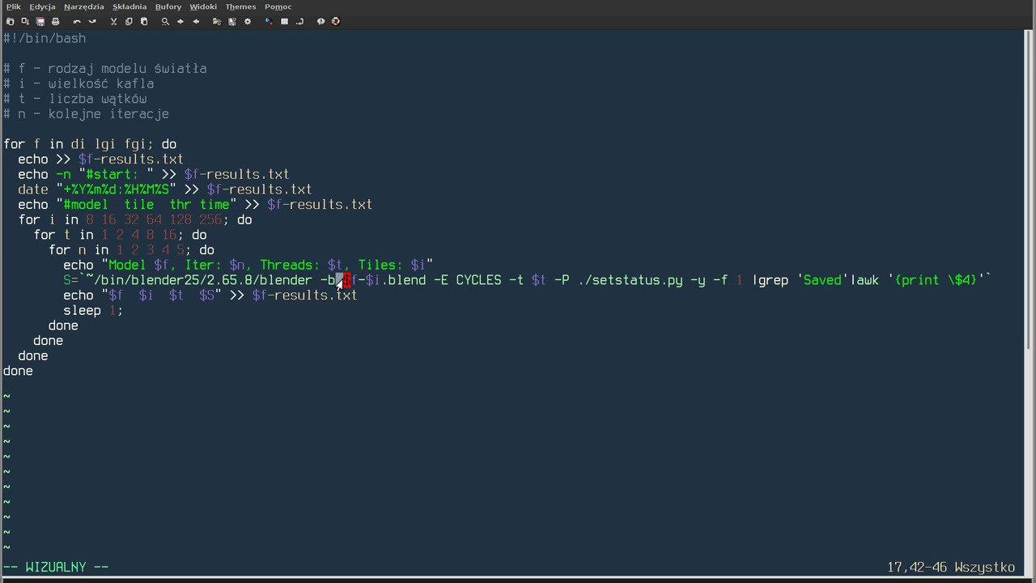
left_click_drag(71, 144, 84, 144)
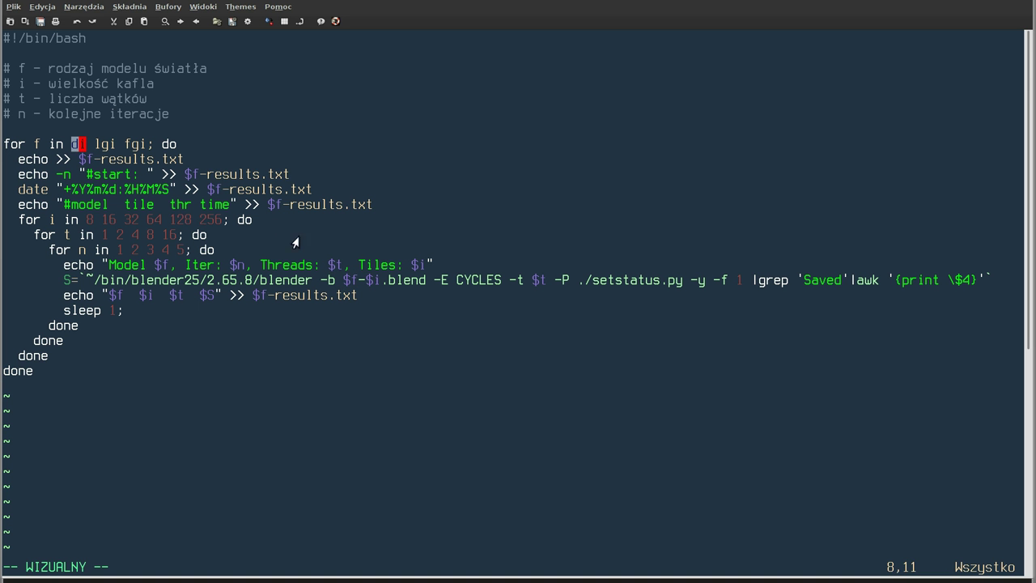
left_click_drag(378, 281, 368, 283)
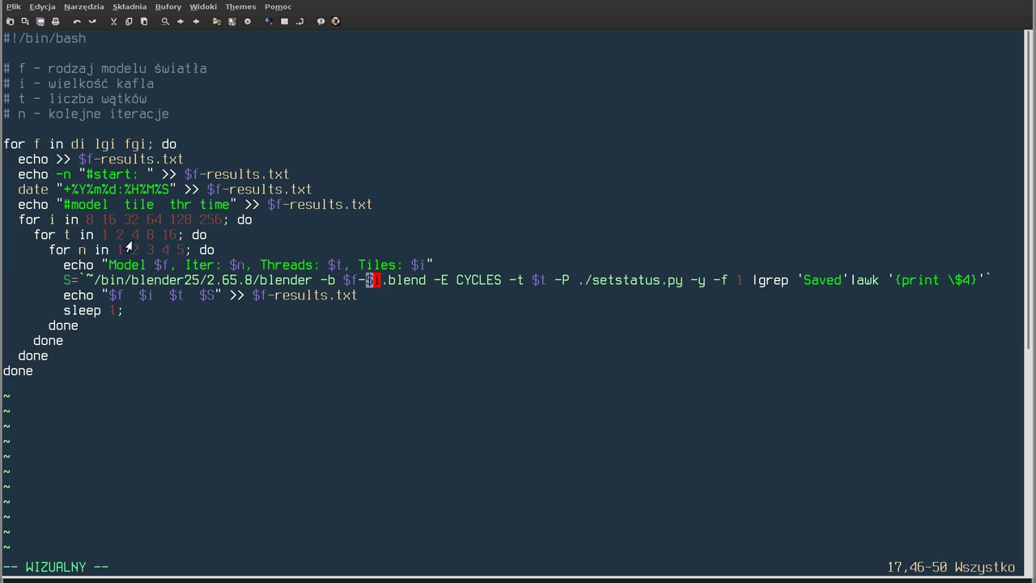
left_click_drag(101, 219, 129, 220)
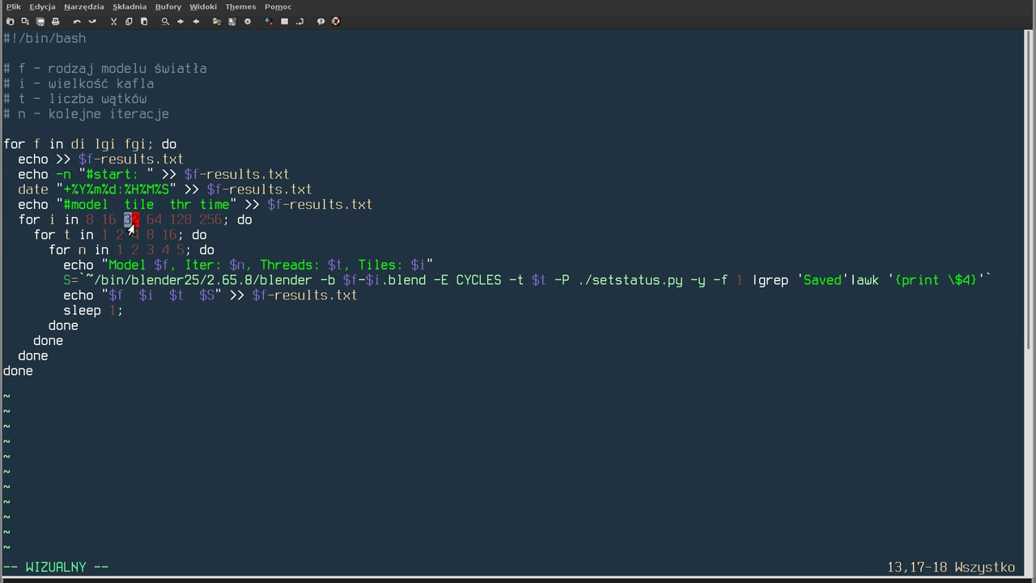
left_click_drag(343, 281, 446, 284)
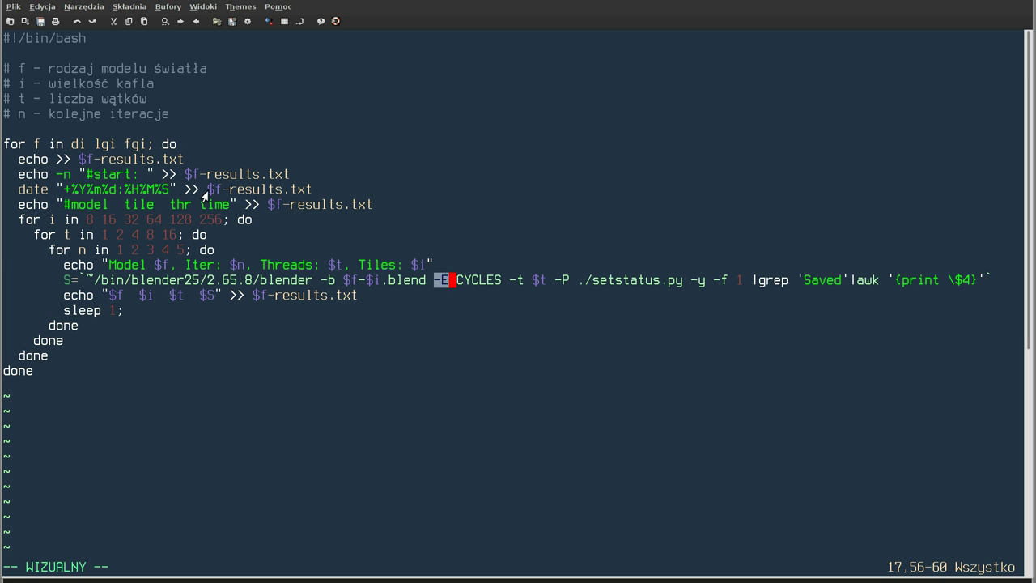
left_click_drag(437, 279, 523, 283)
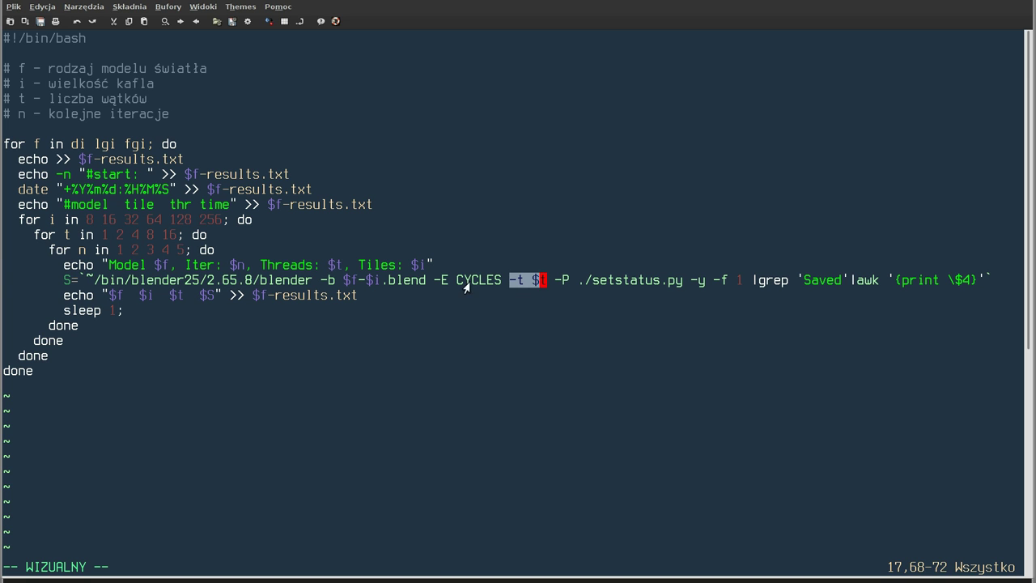
left_click(542, 281)
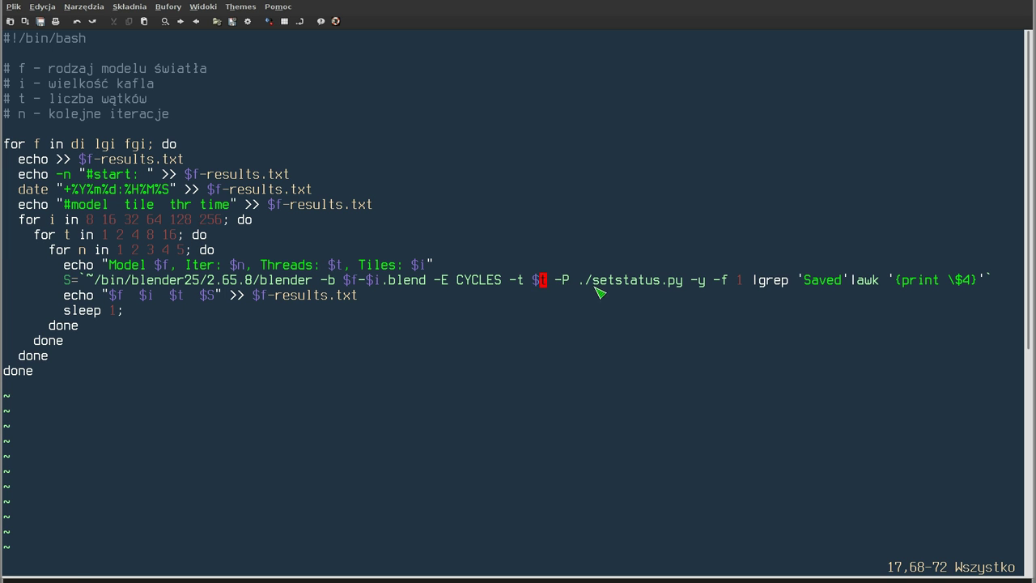
left_click_drag(555, 279, 672, 279)
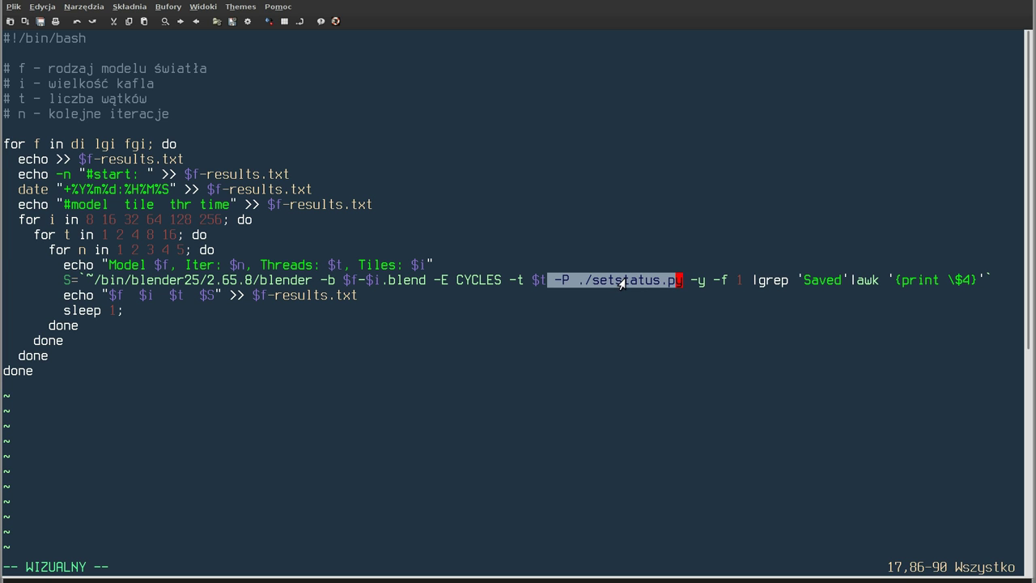
Step: Open setstatus.py in gVim with :e and Tab completion, then switch to the Blender window
type(":'<,'>")
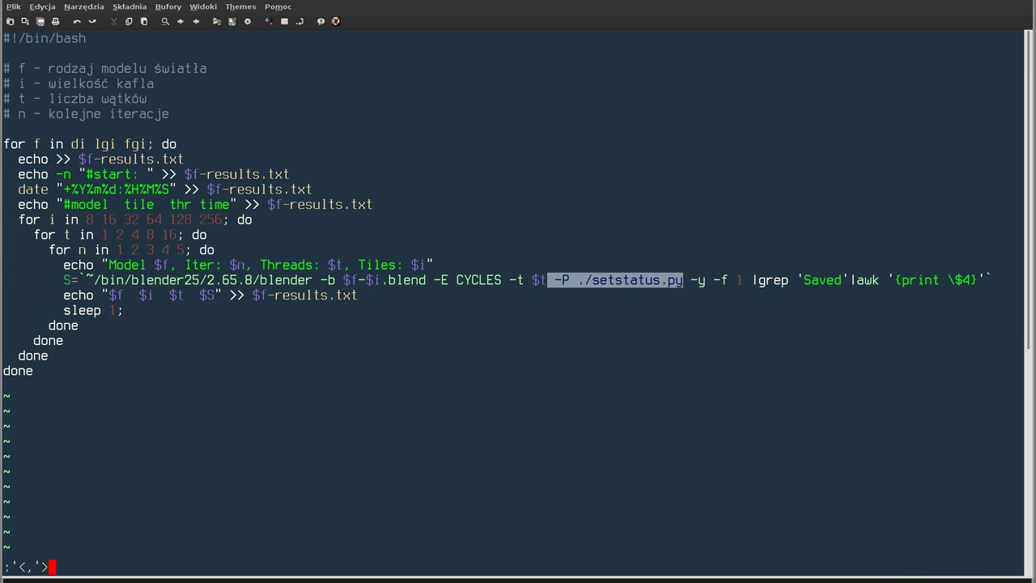
key("Escape")
type(":e set")
key("Tab")
key("Return")
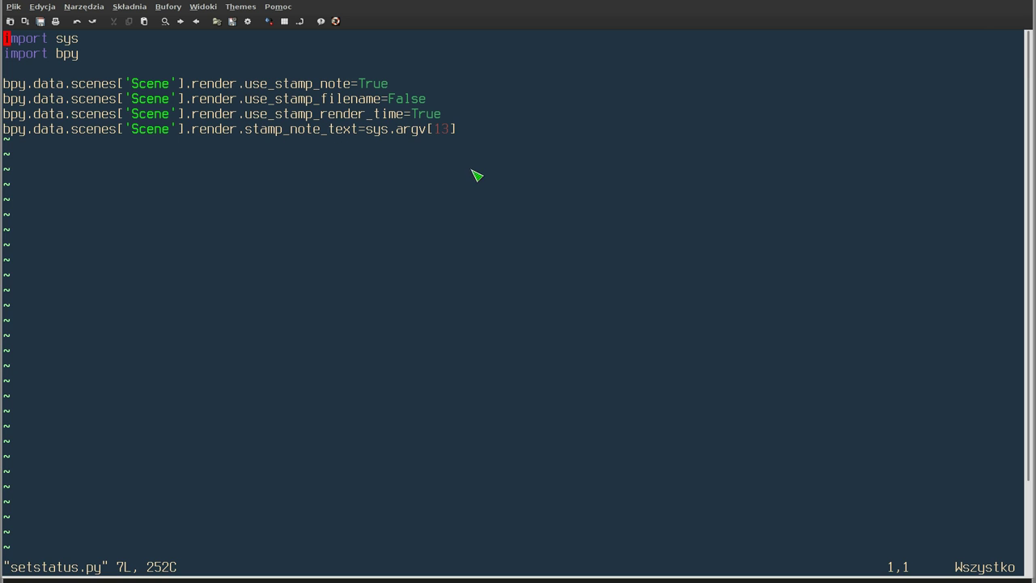
key("alt+Tab")
key("alt+Tab")
key("alt+Tab")
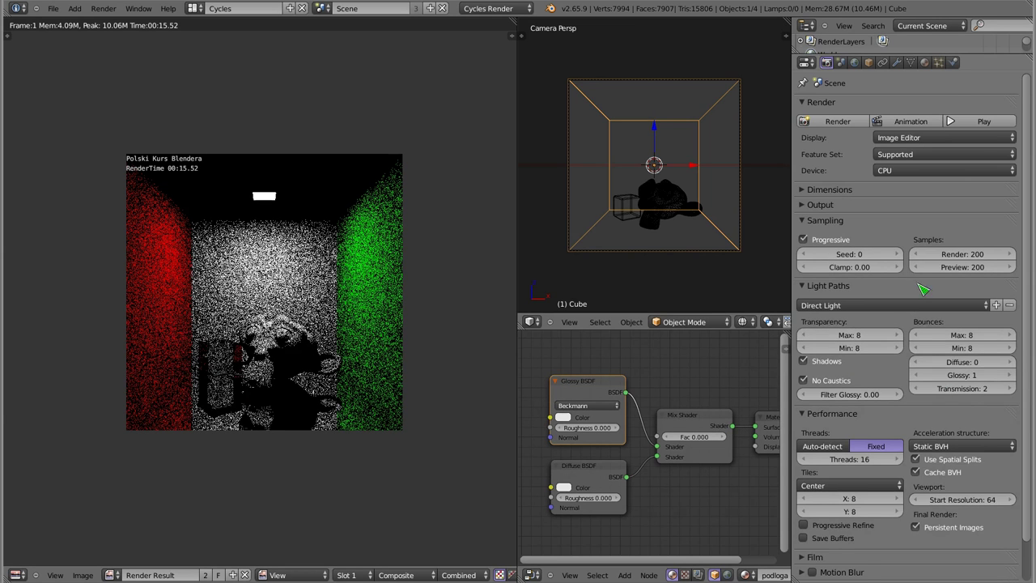
Step: Toggle render Stamp off and back on, then expand the Stamp settings
scroll(923, 290, "down", 2)
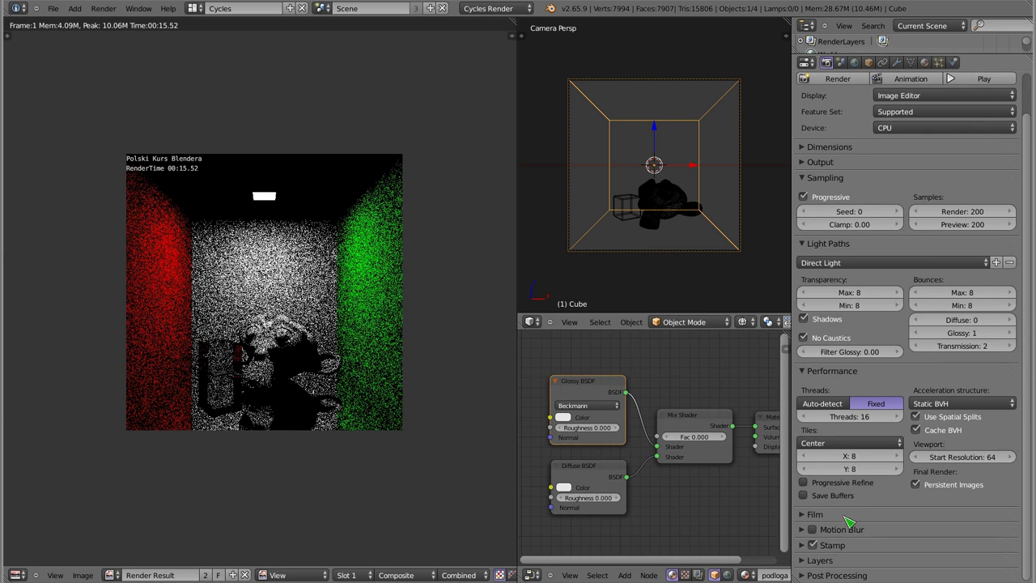
left_click(813, 545)
left_click(813, 544)
left_click(807, 549)
Step: Scroll to the stamp Note field and confirm the Polski Kurs Blendera note unchanged
scroll(876, 437, "down", 3)
scroll(876, 437, "down", 4)
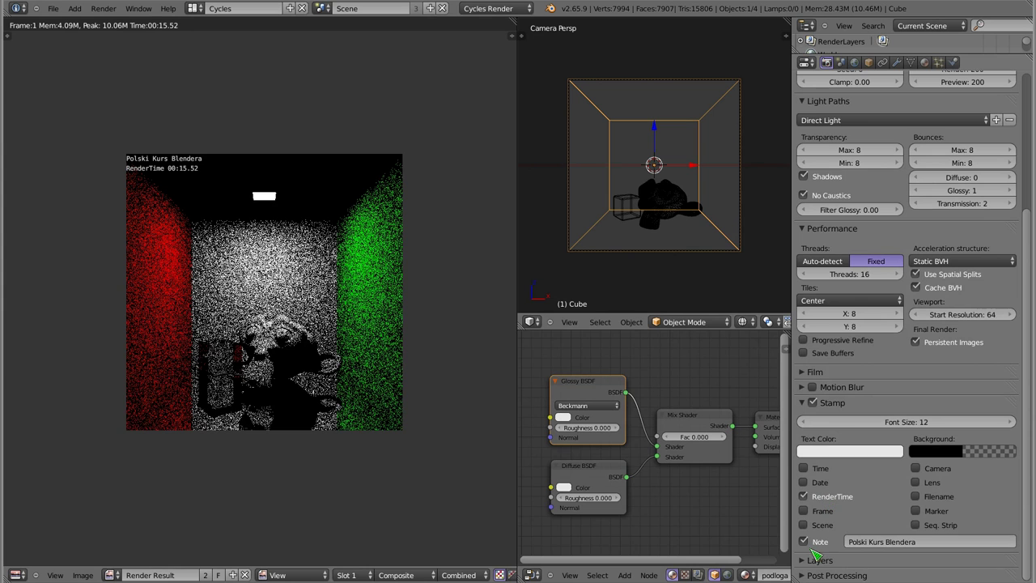
left_click(849, 542)
left_click(847, 541)
key("End")
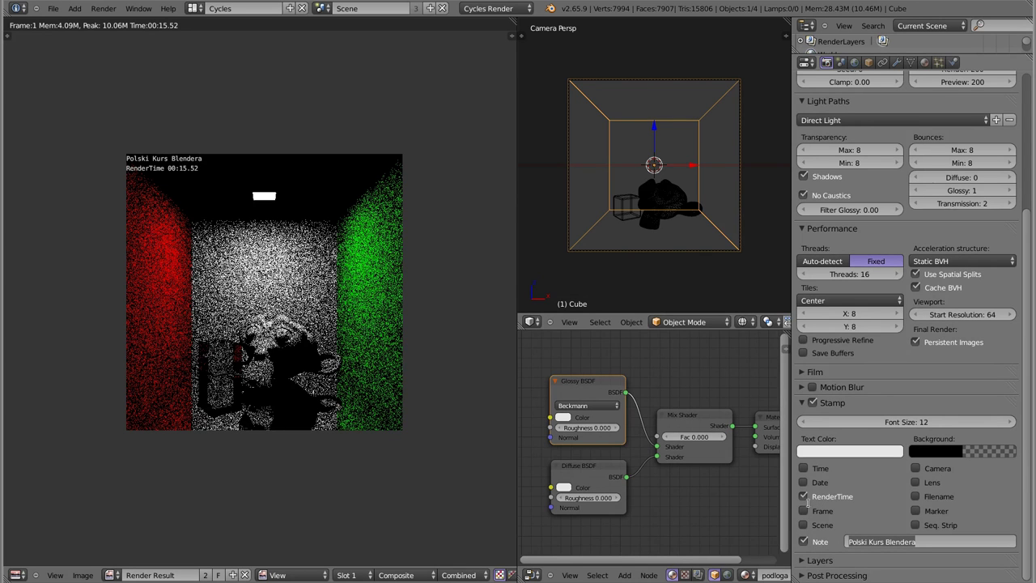
key("Return")
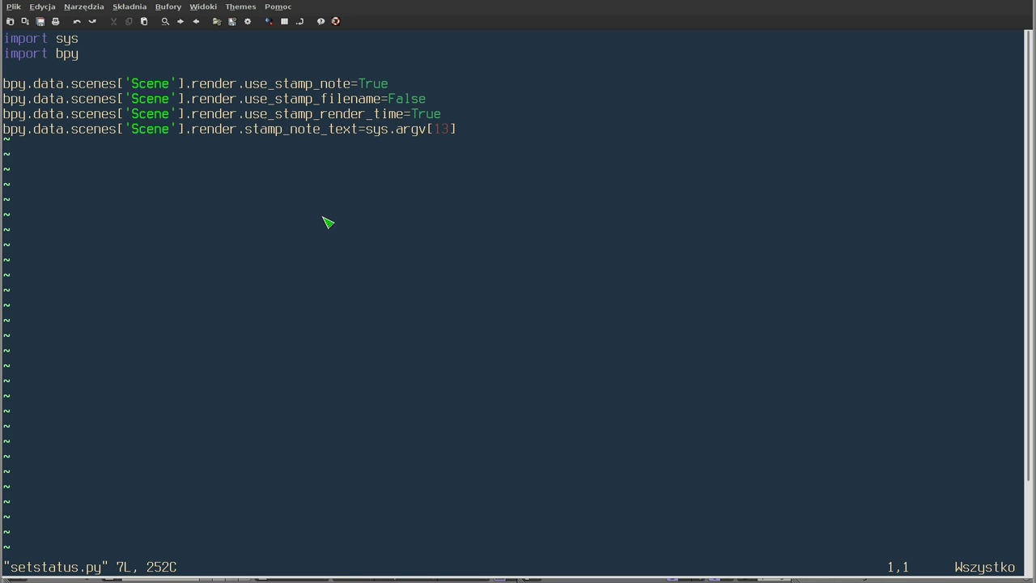
key("colon")
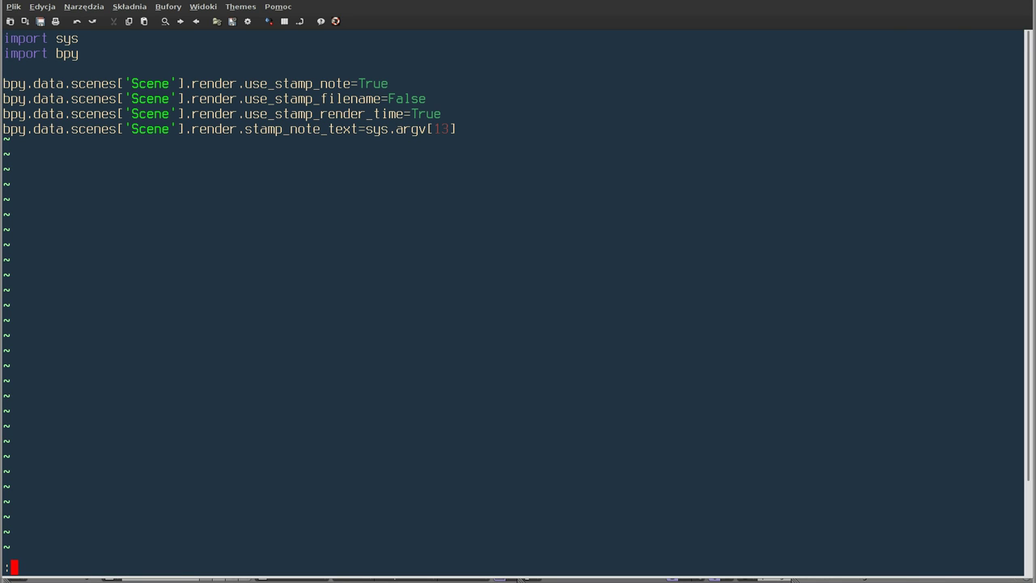
type("run.sh")
key("Return")
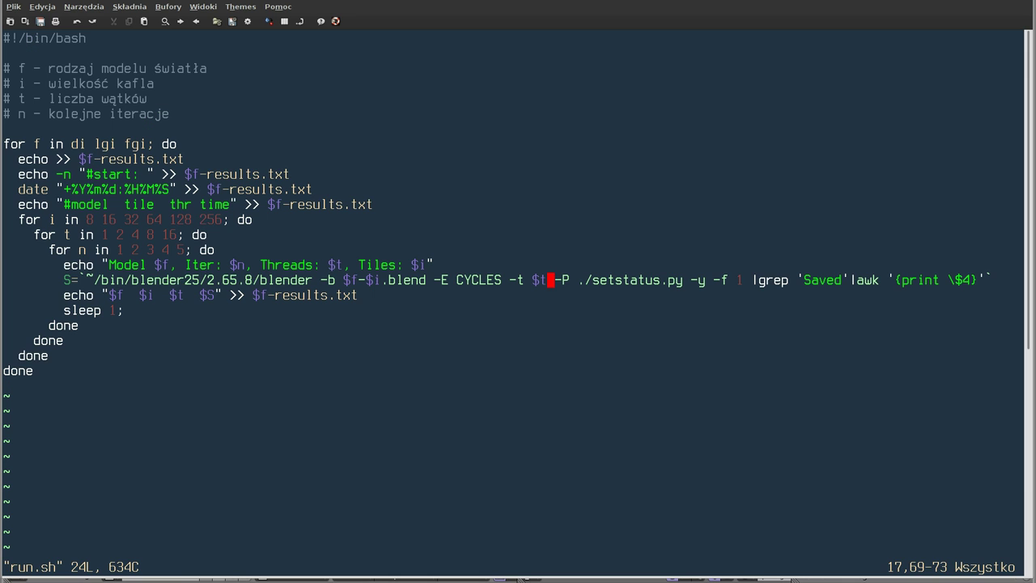
left_click_drag(692, 284, 741, 281)
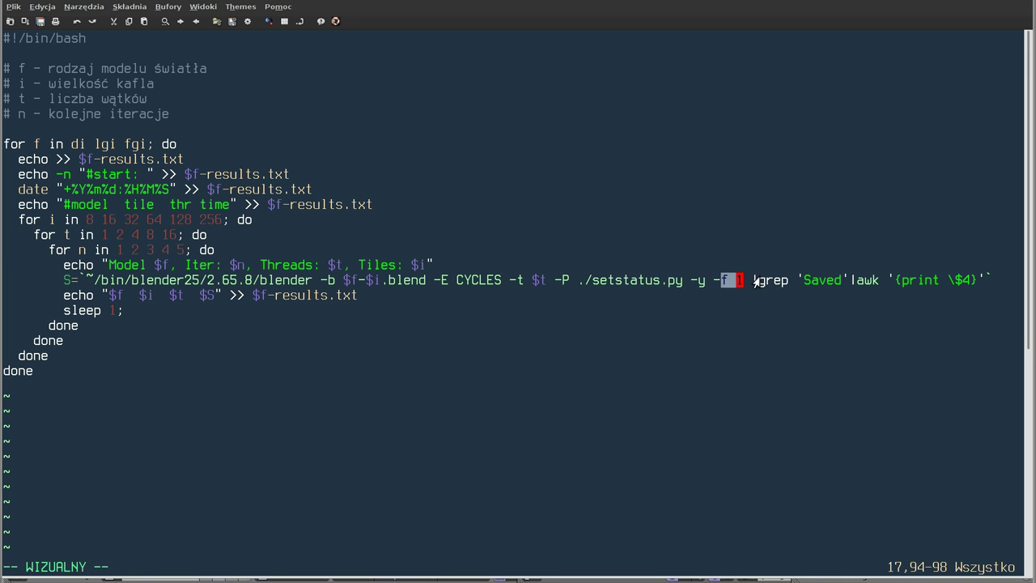
left_click(748, 281)
left_click_drag(751, 280, 79, 281)
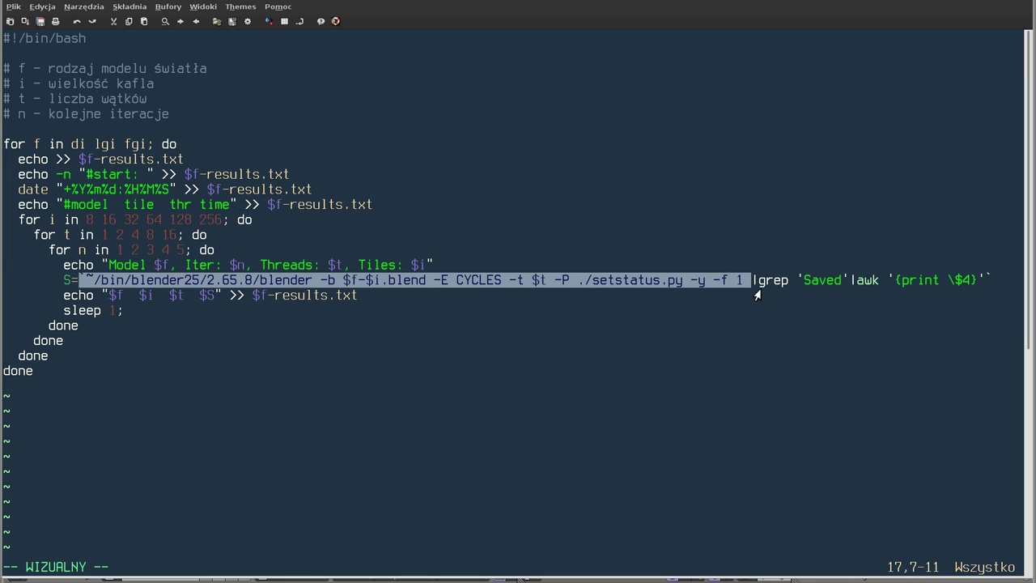
left_click_drag(757, 283, 846, 285)
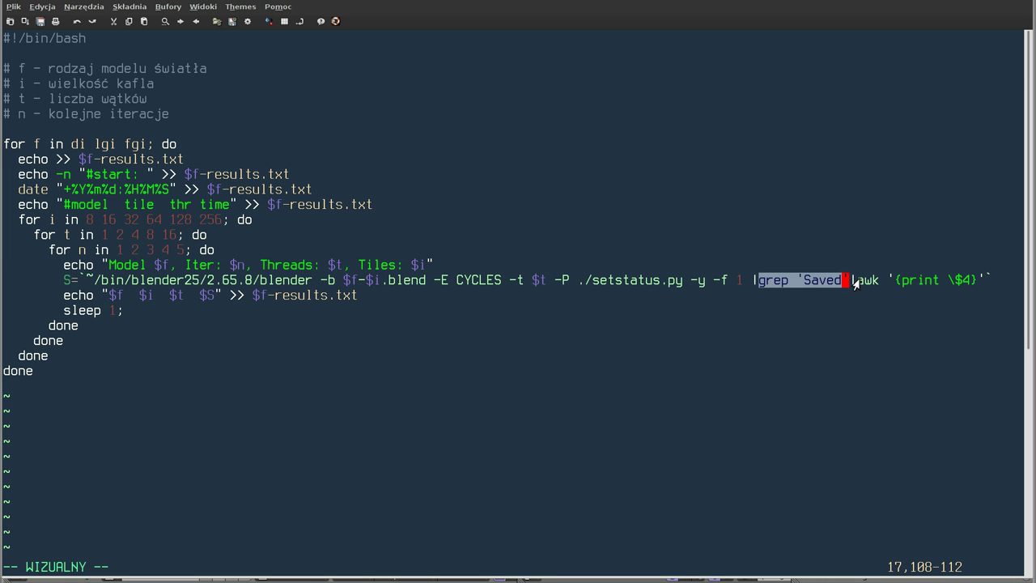
left_click_drag(852, 280, 871, 283)
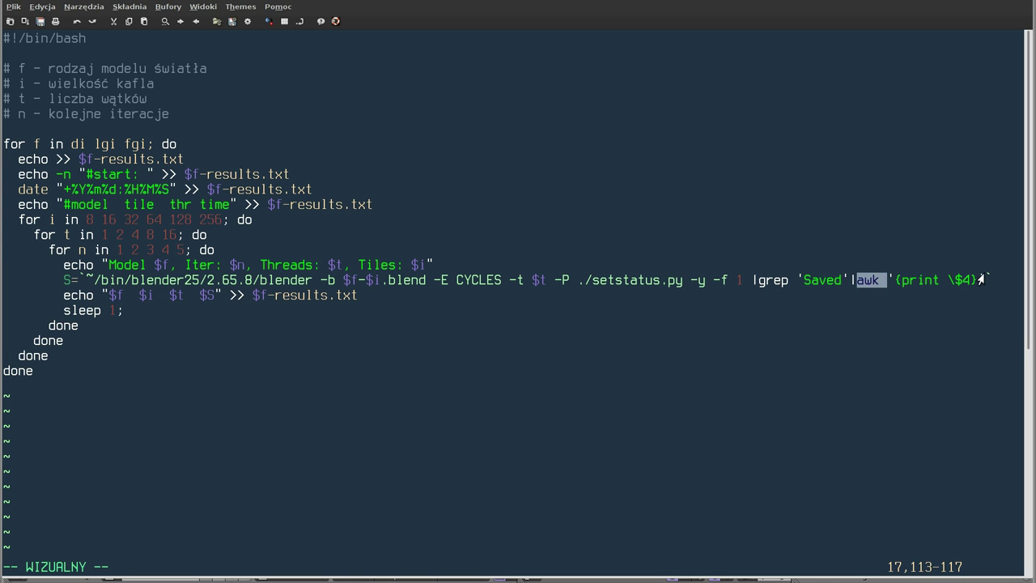
left_click_drag(972, 281, 899, 281)
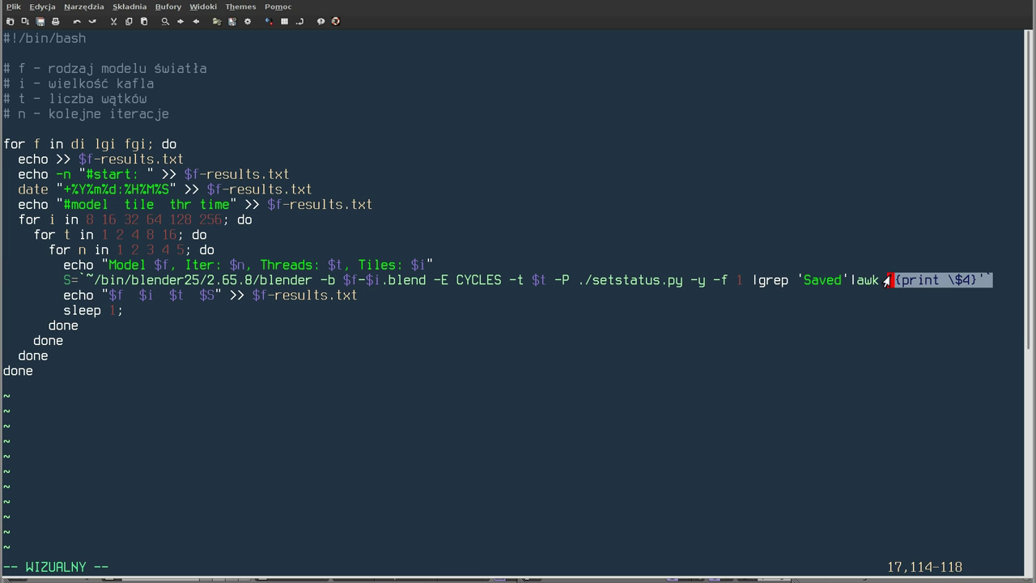
left_click(907, 281)
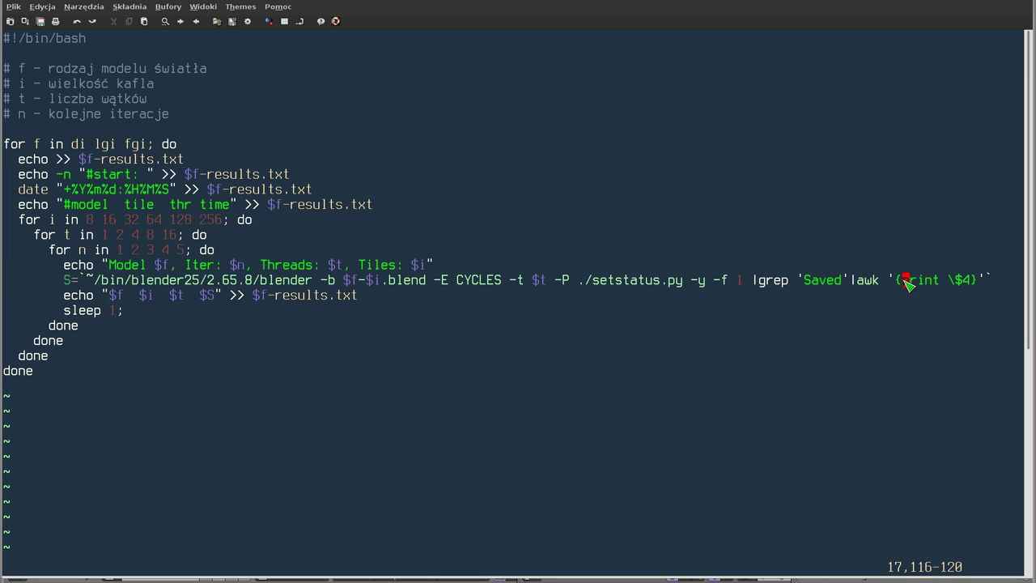
left_click(68, 281)
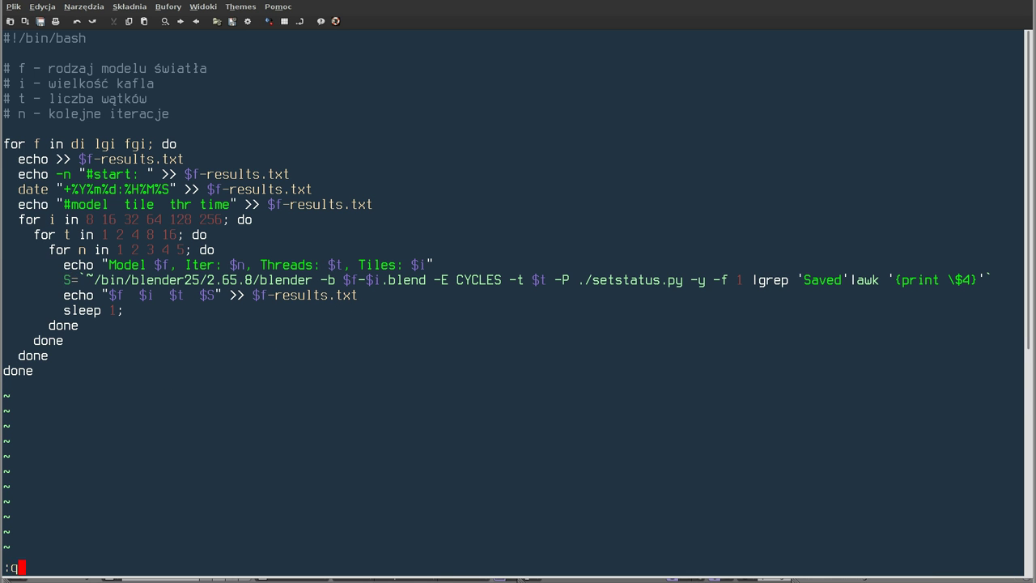
Step: Bring the terminal to the front and highlight lgi-results.txt and the other results logs
key("alt+Tab")
key("alt+Tab")
key("alt+shift+Tab")
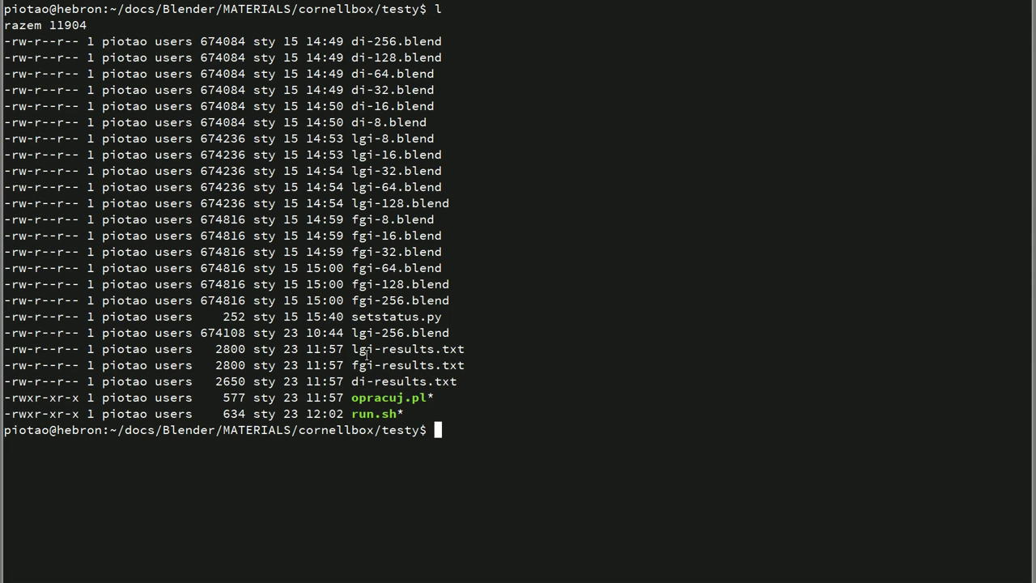
left_click_drag(352, 349, 465, 350)
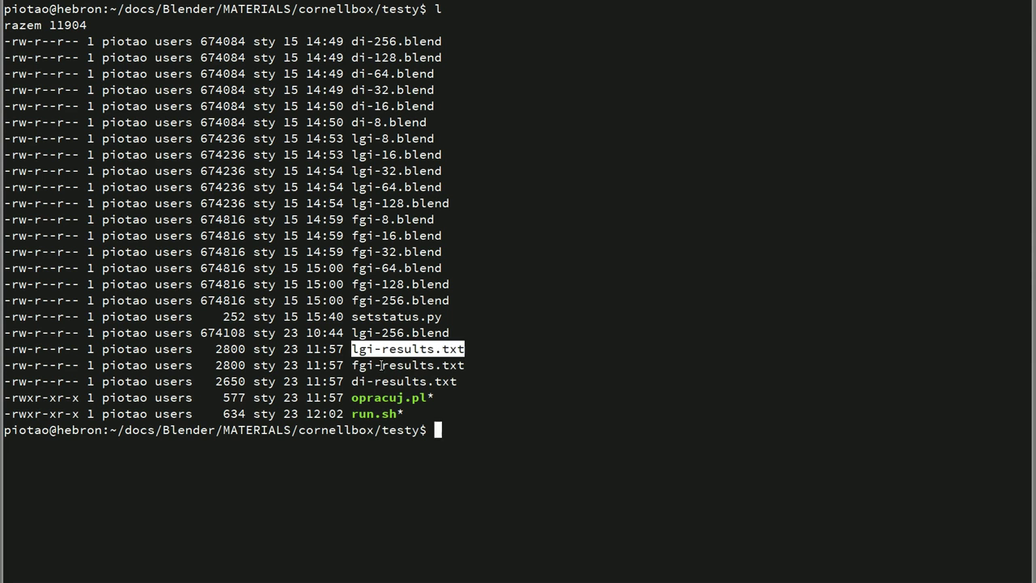
mouse_move(353, 365)
left_mouse_down()
mouse_move(465, 365)
mouse_move(376, 381)
mouse_move(458, 382)
left_mouse_up()
left_click(437, 381)
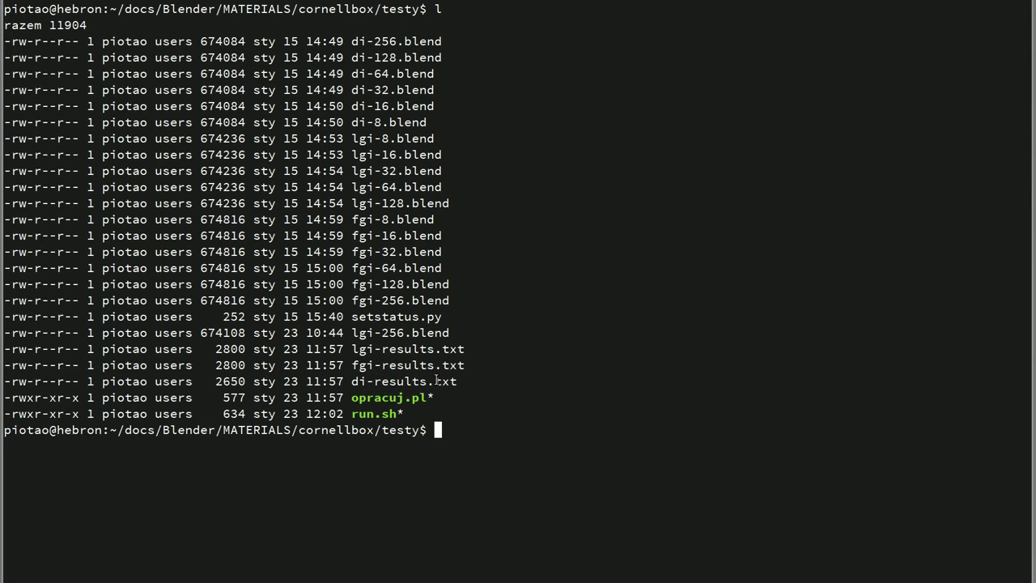
Step: Display di-results.txt in the more pager
type("more ")
type("di-r")
key("Tab")
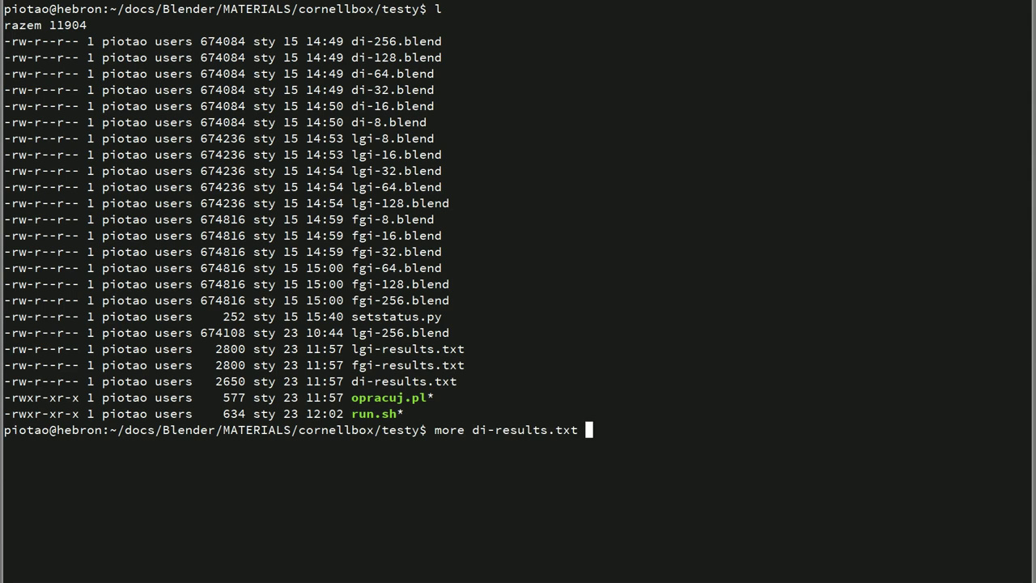
key("Return")
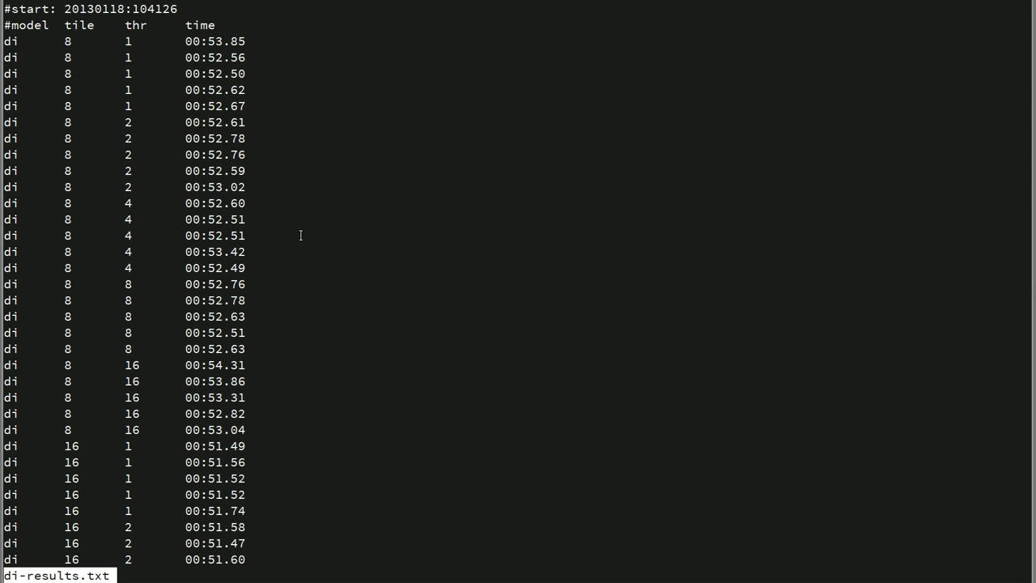
Step: Highlight the start date and row one's di model, tile size 8, thread count 1 and 00:53.85
left_click_drag(63, 13, 124, 10)
left_click(104, 9)
left_click(165, 9)
double_click(8, 41)
left_click(68, 41)
left_click(121, 41)
left_click_drag(121, 41, 245, 42)
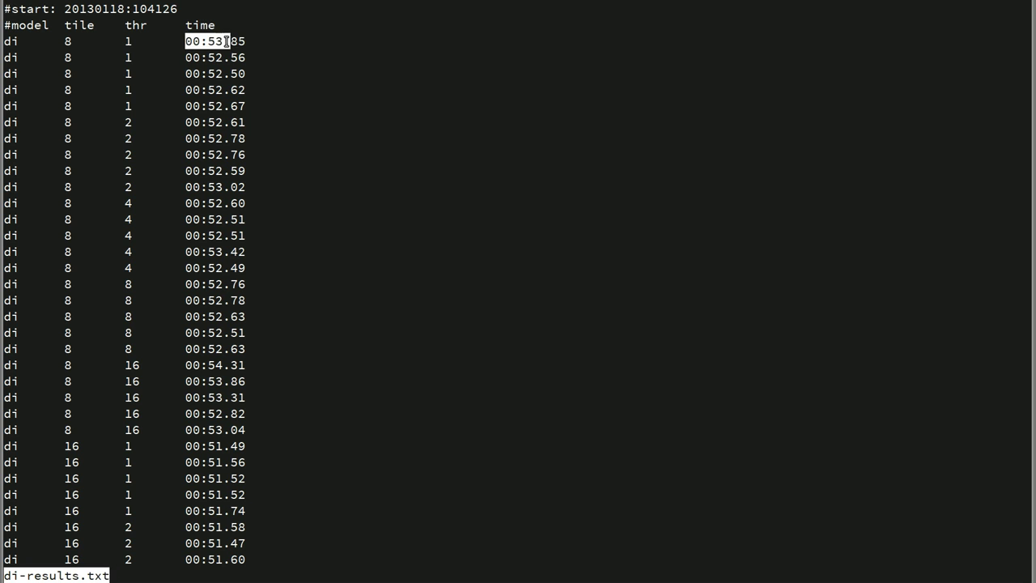
left_click(214, 42)
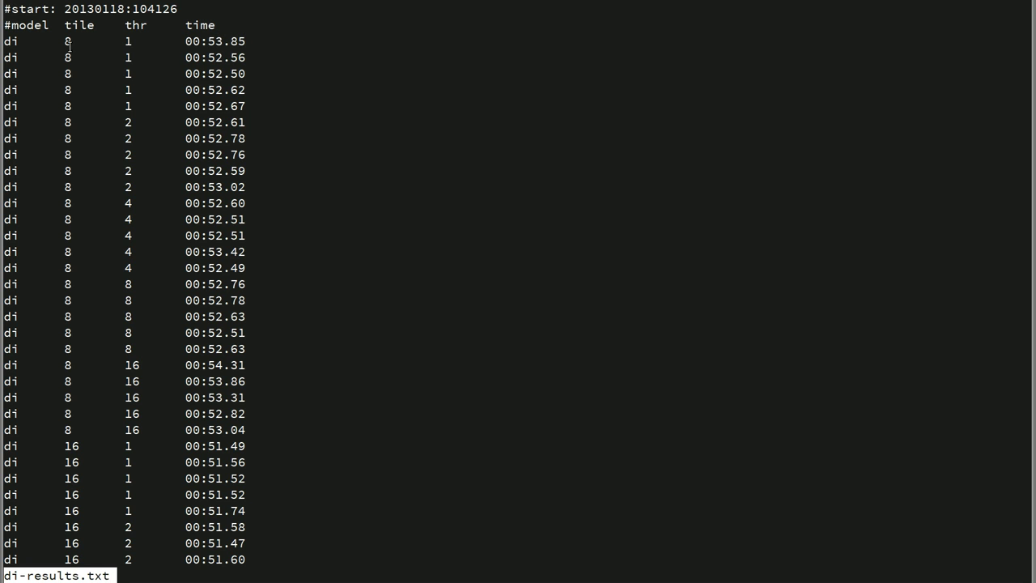
Step: Highlight the five render times for tile 8, 1 thread, from 00:52.56 onward
left_click_drag(209, 58, 245, 57)
left_click(226, 57)
mouse_move(209, 72)
left_mouse_down()
mouse_move(244, 74)
mouse_move(235, 90)
mouse_move(244, 90)
mouse_move(242, 106)
left_mouse_up()
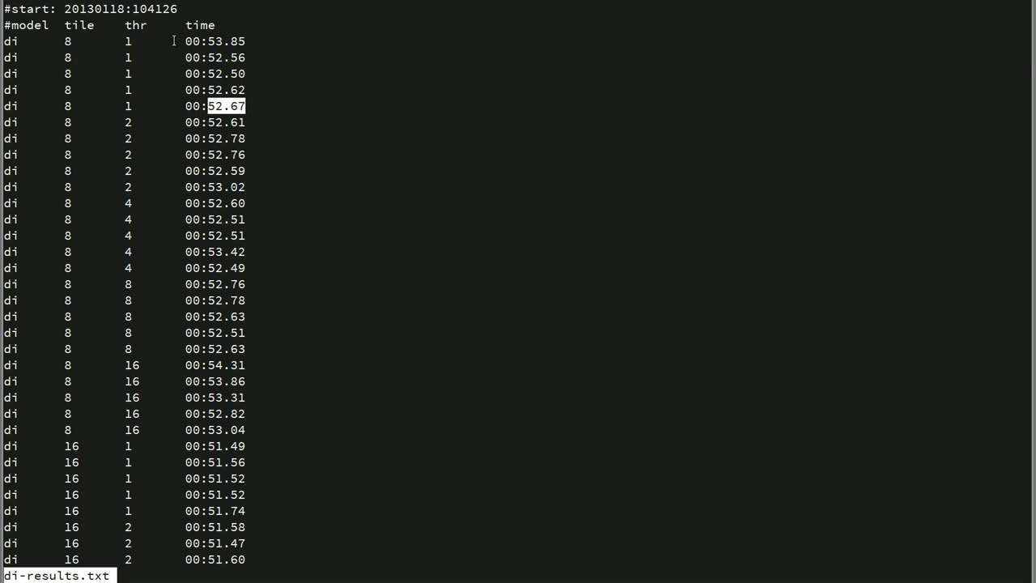
left_click_drag(170, 41, 253, 103)
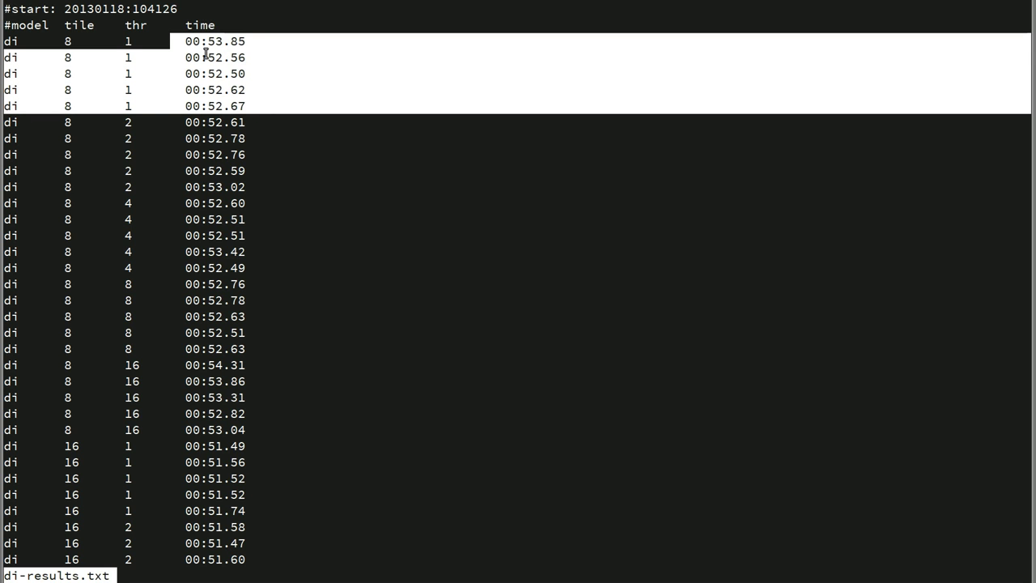
left_click(228, 37)
mouse_move(187, 41)
left_mouse_down()
mouse_move(237, 42)
mouse_move(245, 58)
left_mouse_up()
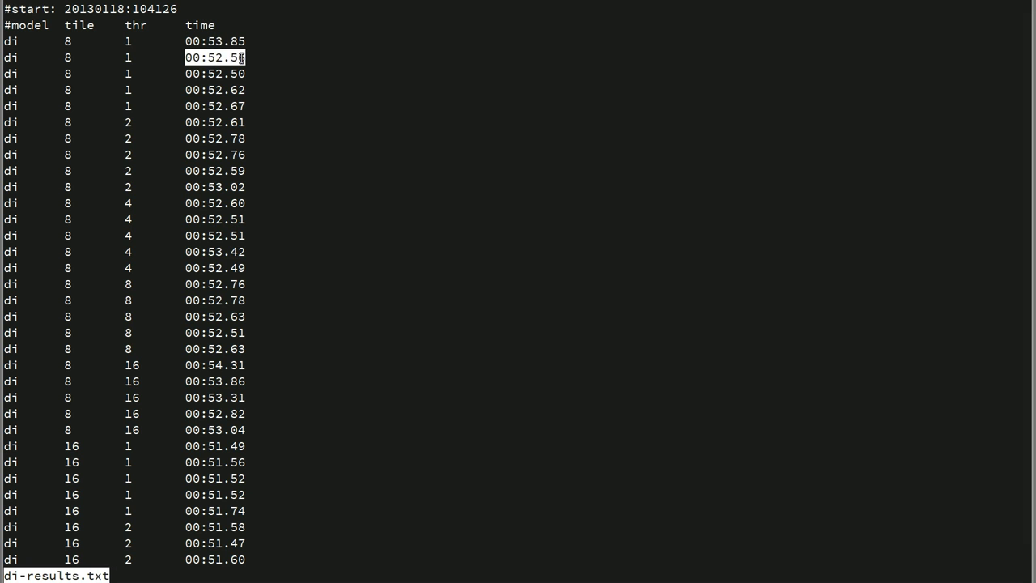
left_click_drag(186, 74, 235, 73)
left_click(231, 71)
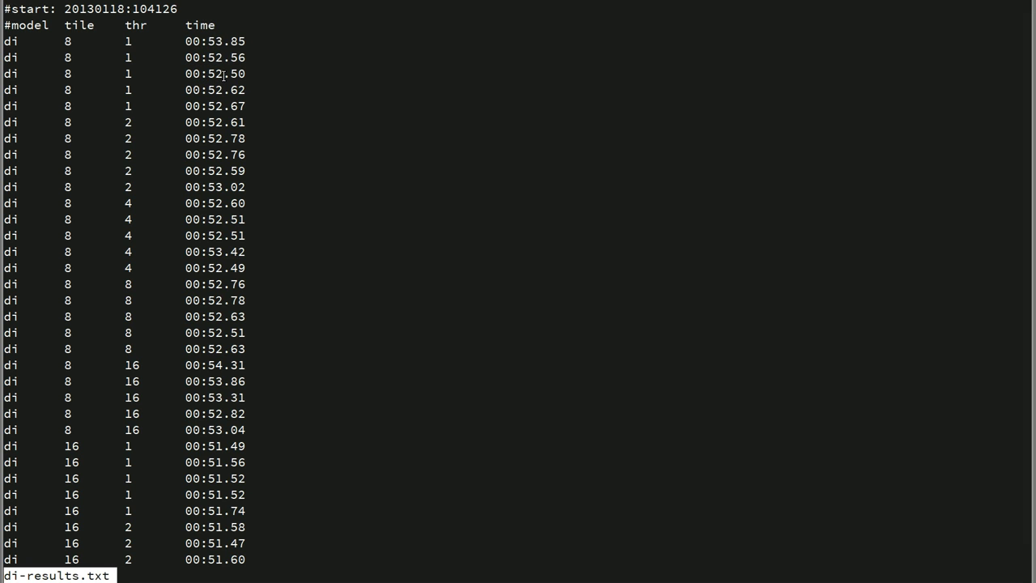
Step: Point out tile size 8, thread count 1 and the later runs, then quit di-results.txt
double_click(68, 40)
double_click(128, 40)
left_click(187, 42)
left_click_drag(199, 74, 245, 74)
left_click(214, 90)
left_click(218, 106)
key("q")
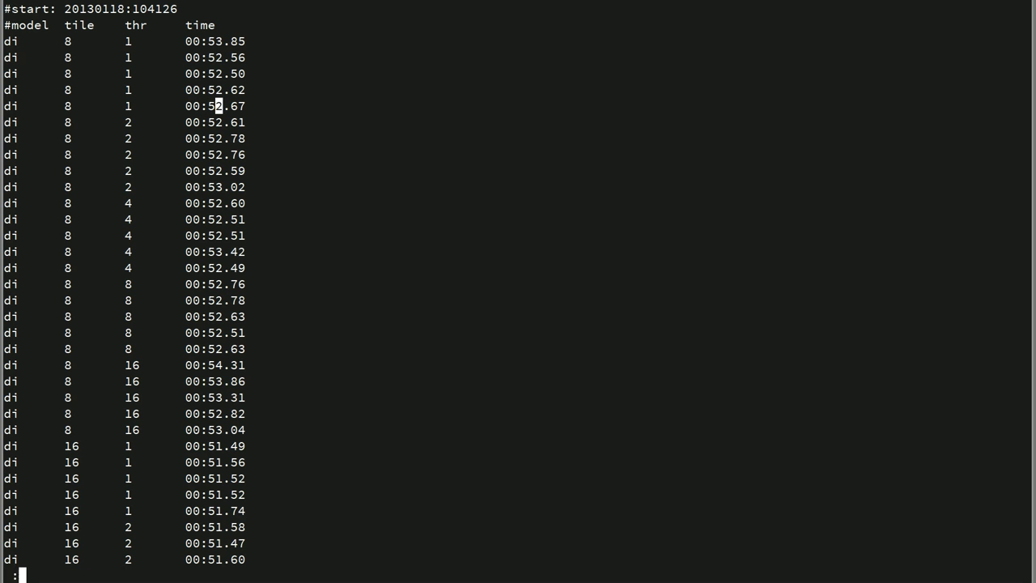
key("Return")
Step: List the benchmark folder, point out setstatus.py, run.sh and di-results.txt, and start 'more opracuj.pl'
type("l")
key("Return")
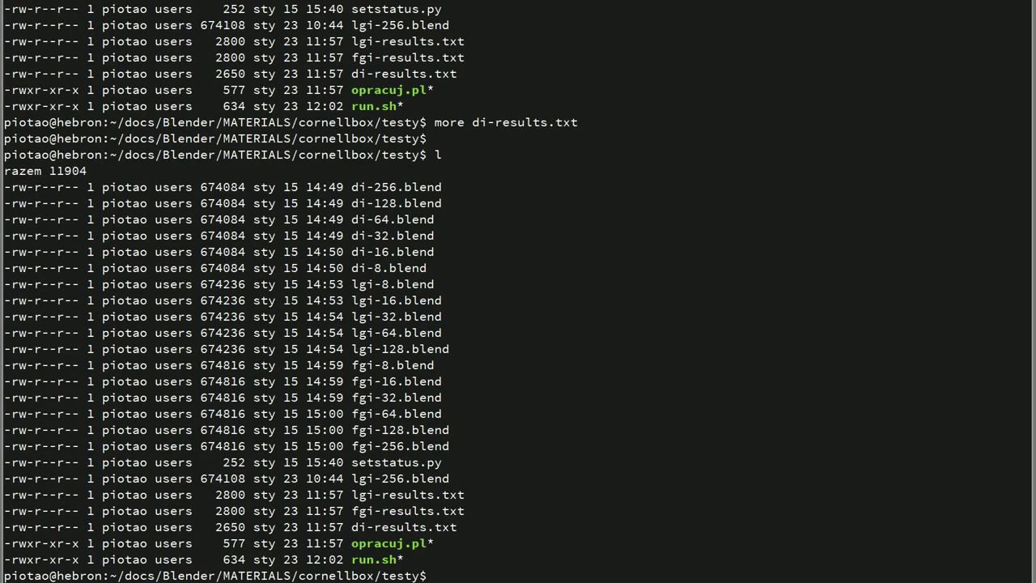
left_click_drag(354, 463, 430, 496)
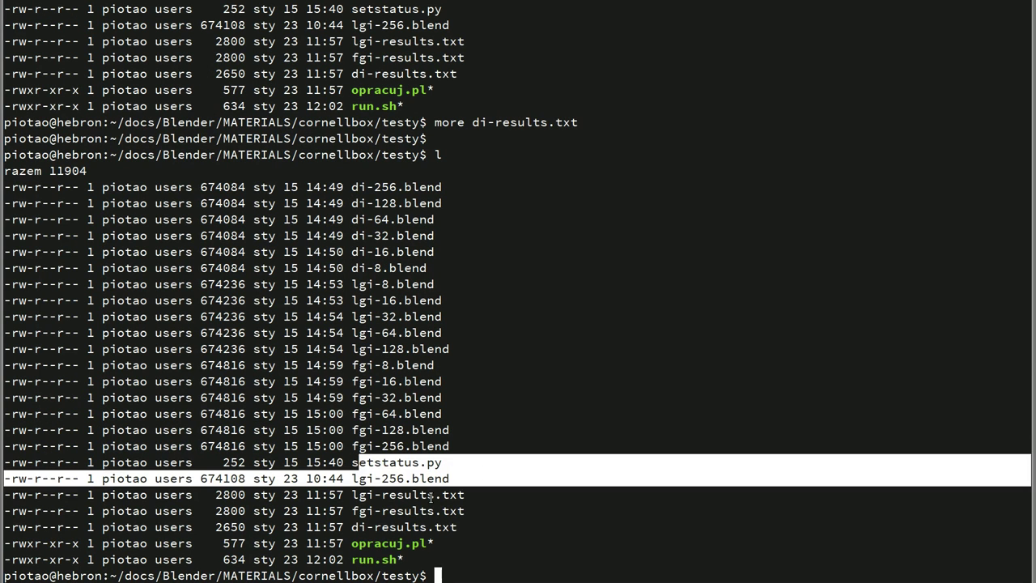
left_click_drag(353, 559, 400, 559)
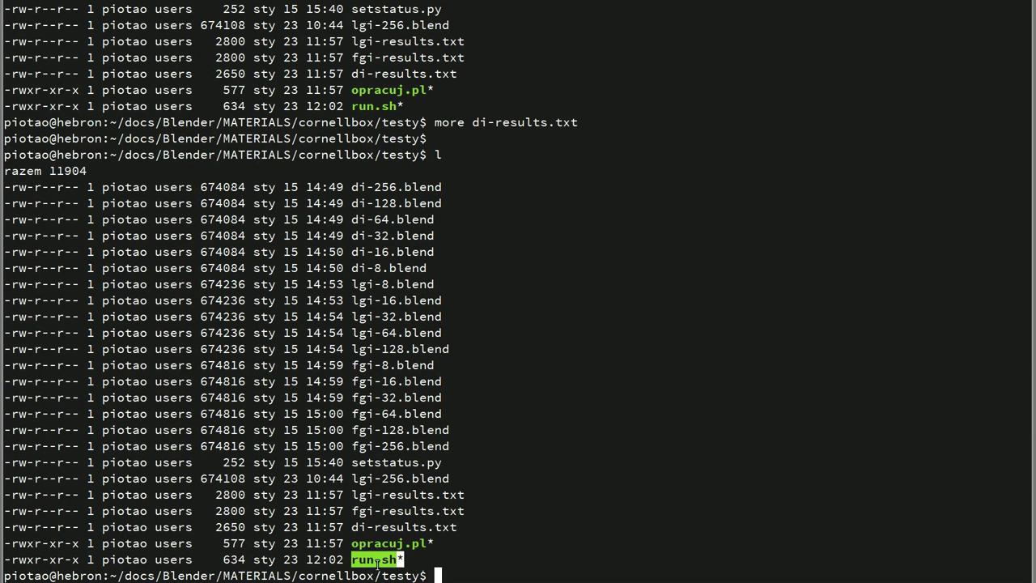
left_click(375, 564)
left_click_drag(353, 527, 458, 527)
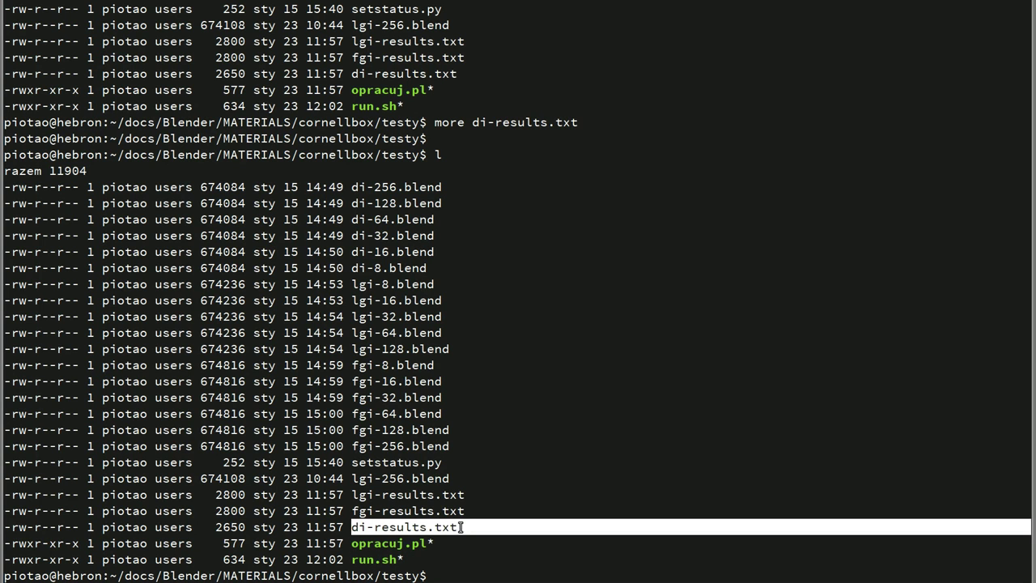
type("more opr")
key("Tab")
Step: Read opracuj.pl's results file list, five-run summing loop and average line, then quit and run it
key("Return")
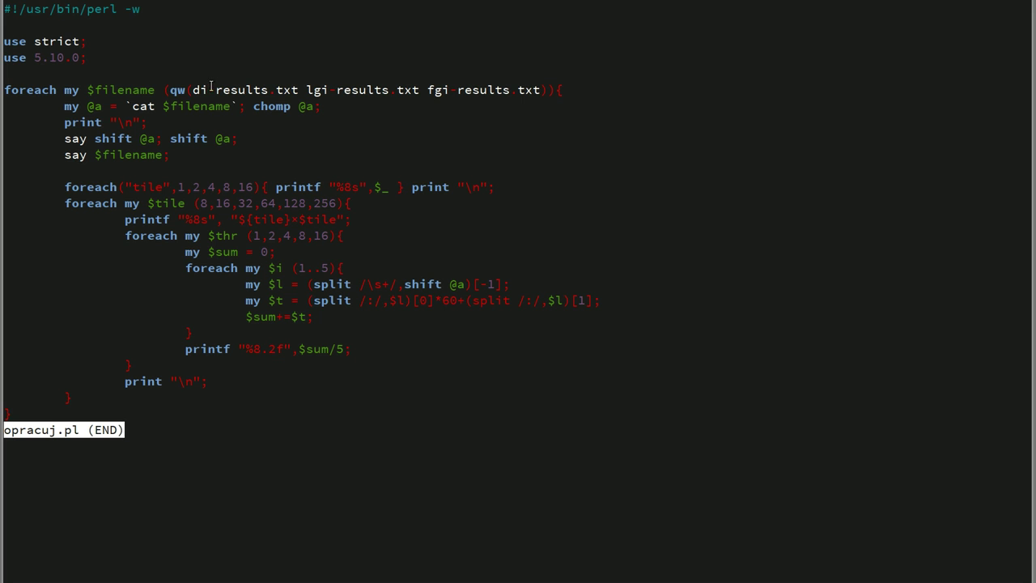
left_click_drag(193, 90, 539, 90)
left_click(489, 91)
left_click_drag(186, 270, 326, 331)
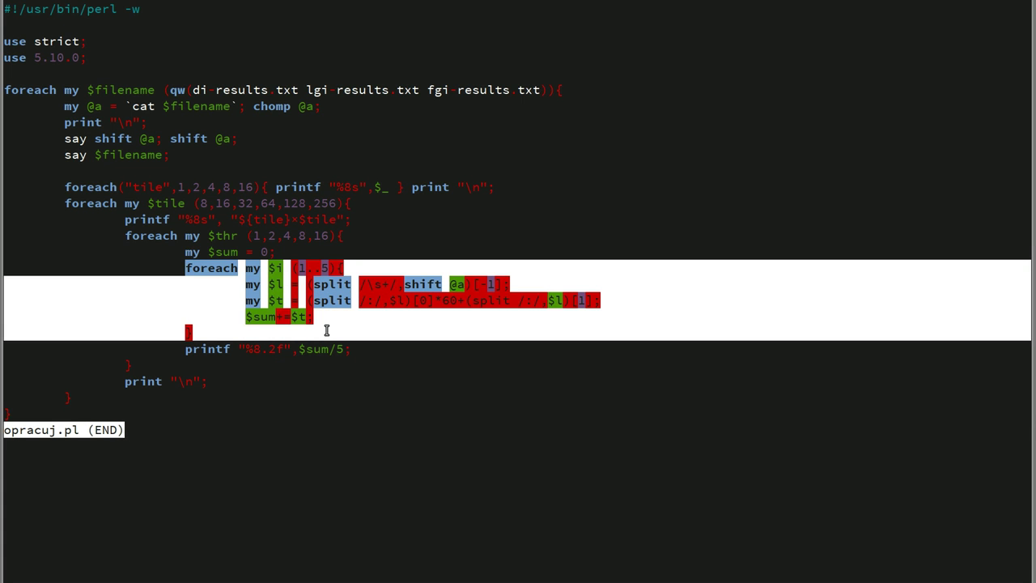
left_click(189, 349)
left_click_drag(189, 349, 351, 349)
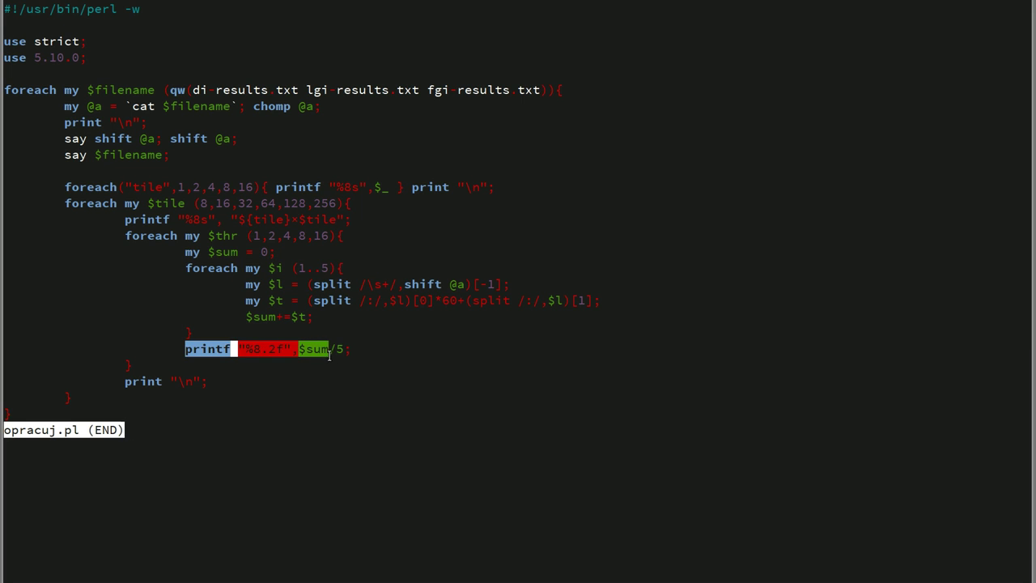
left_click(351, 349)
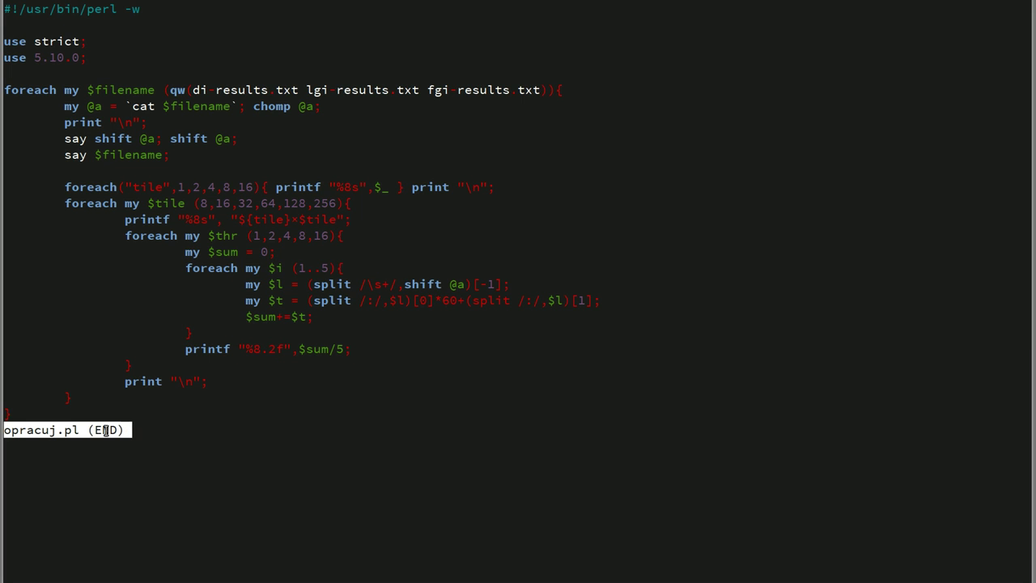
left_click_drag(193, 90, 537, 90)
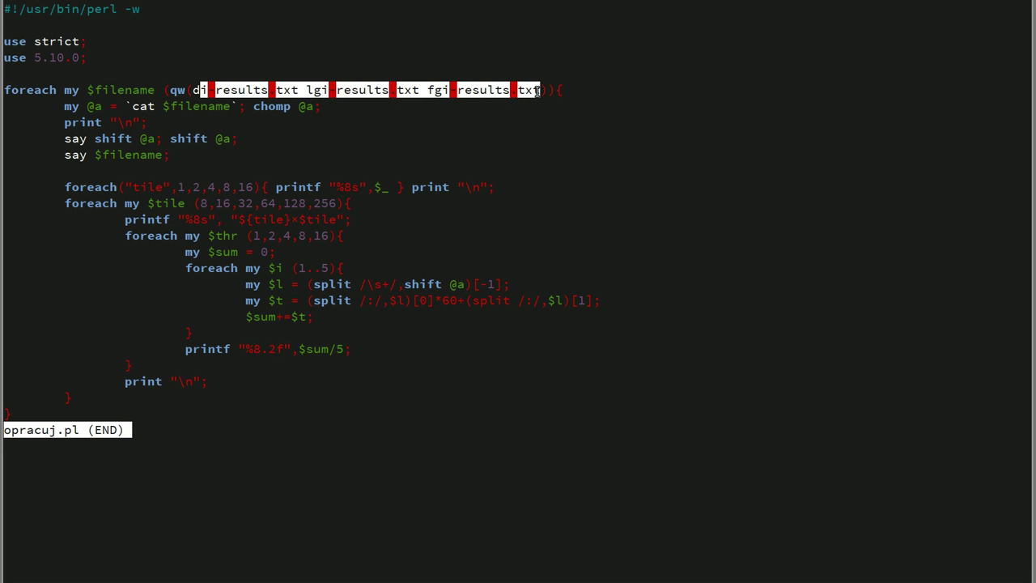
left_click(514, 108)
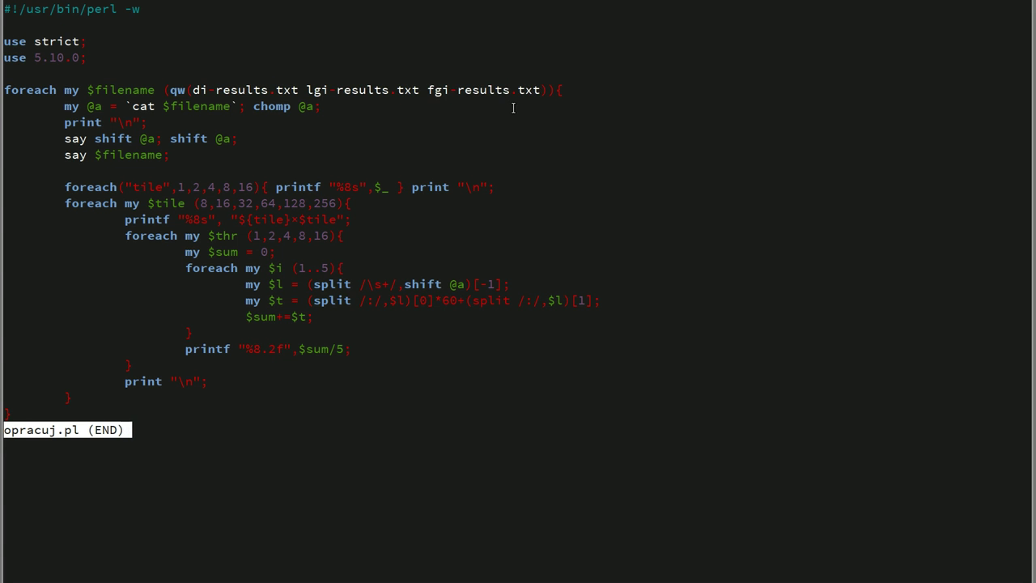
type("q")
type("opracuj.pl")
key("Return")
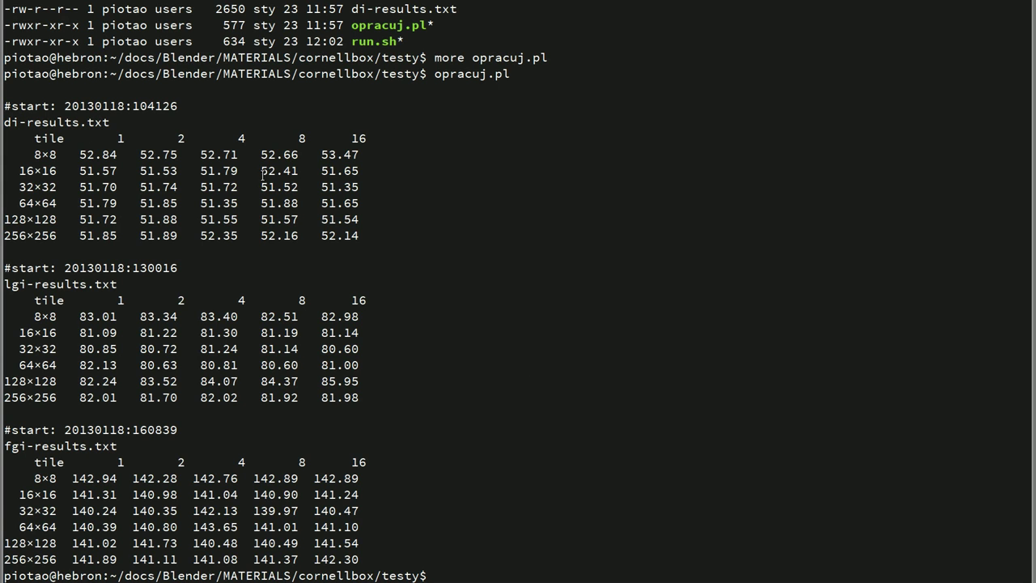
left_click_drag(6, 121, 111, 121)
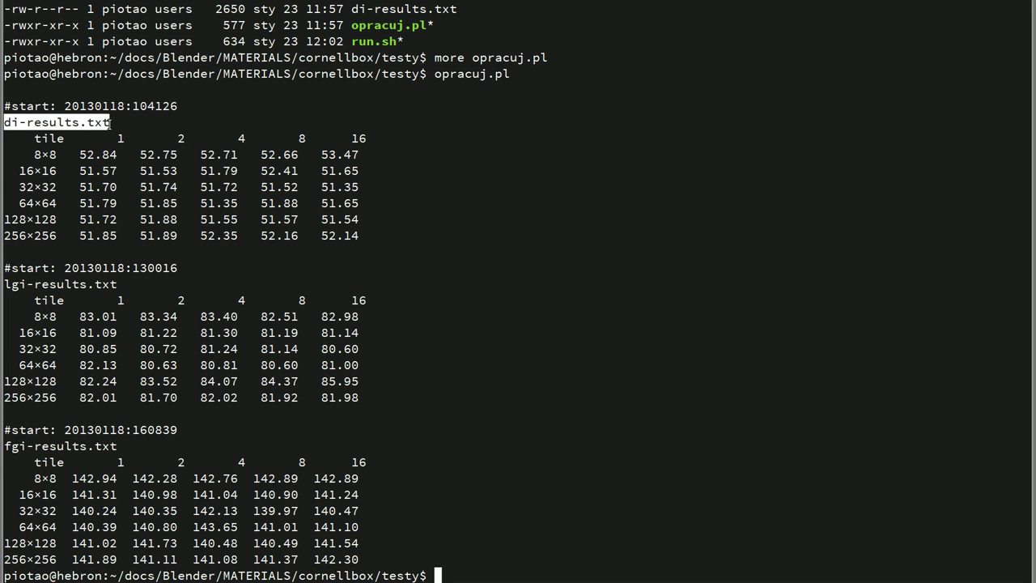
left_click(154, 102)
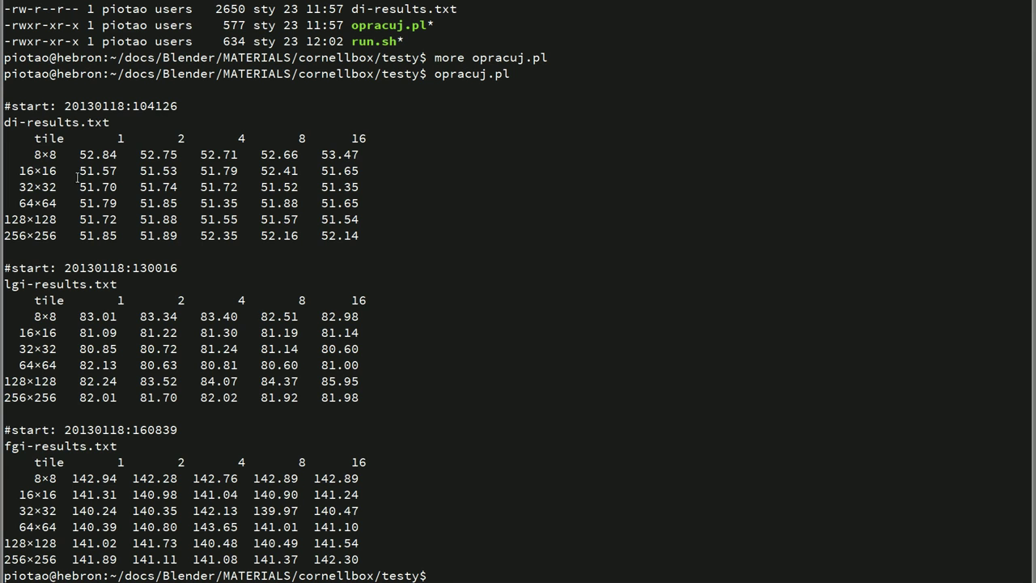
mouse_move(34, 138)
left_mouse_down()
mouse_move(125, 139)
mouse_move(107, 155)
left_mouse_up()
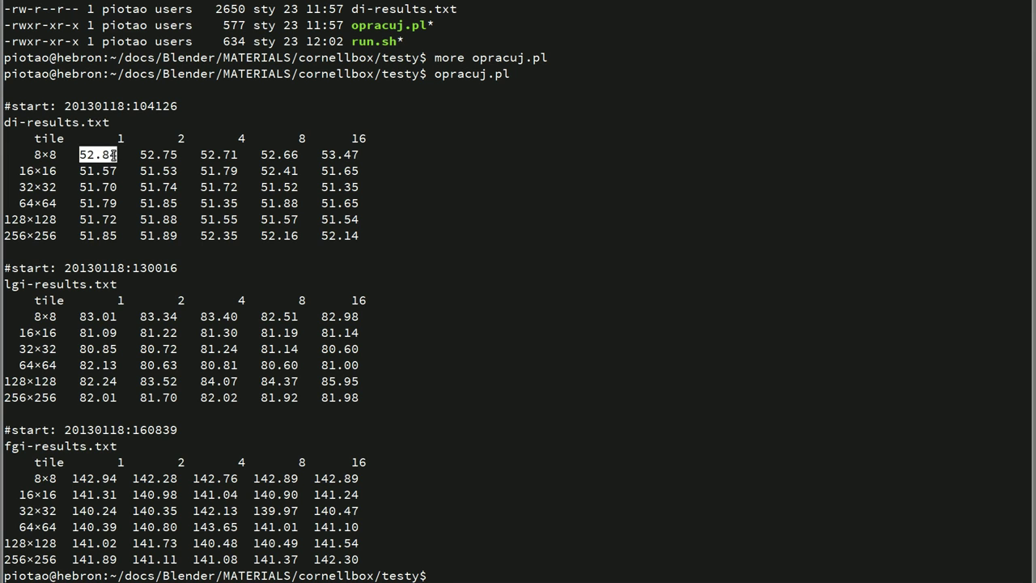
left_click(181, 139)
left_click_drag(141, 154, 174, 154)
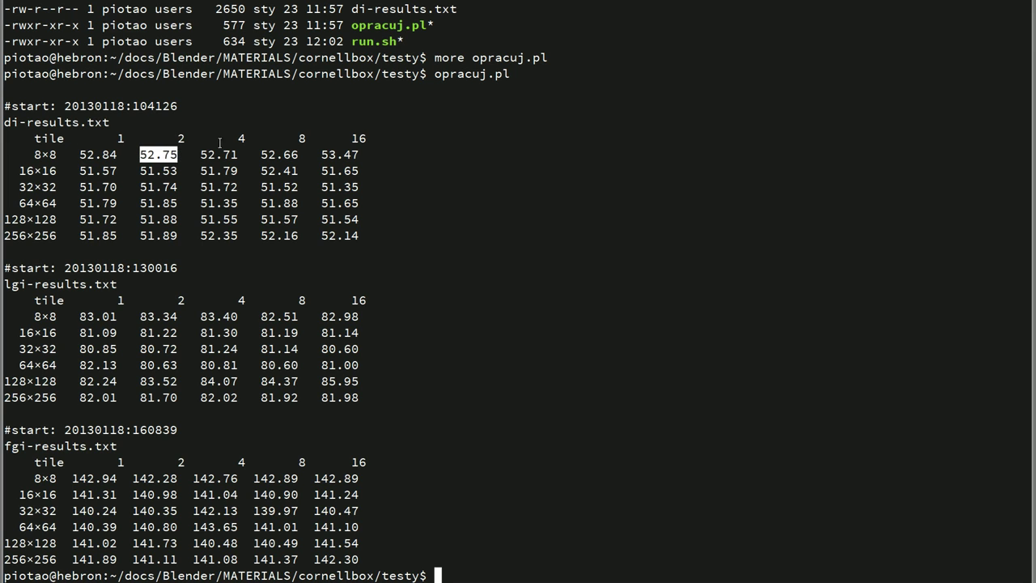
left_click_drag(236, 138, 245, 138)
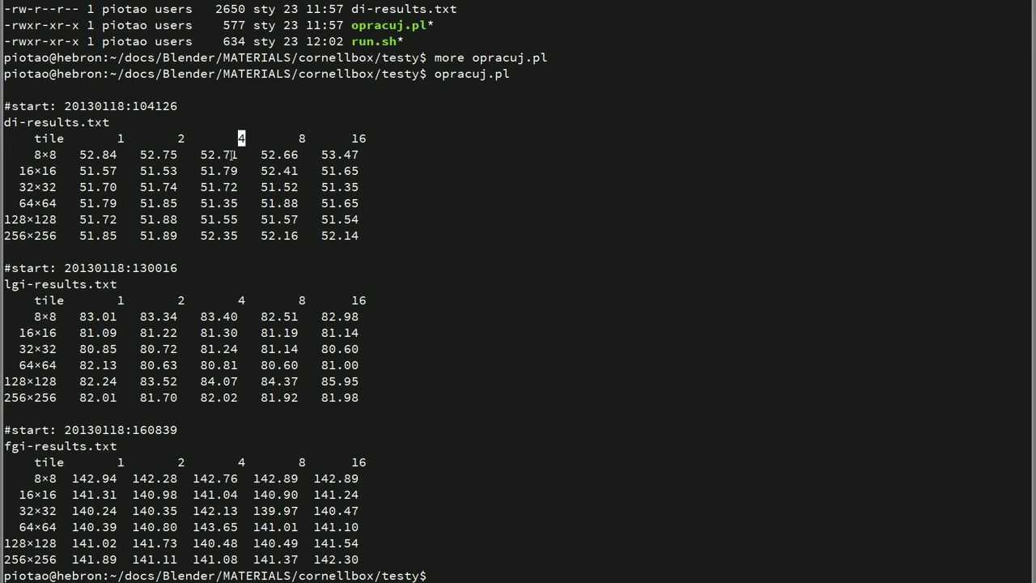
double_click(302, 139)
left_click_drag(297, 154, 260, 155)
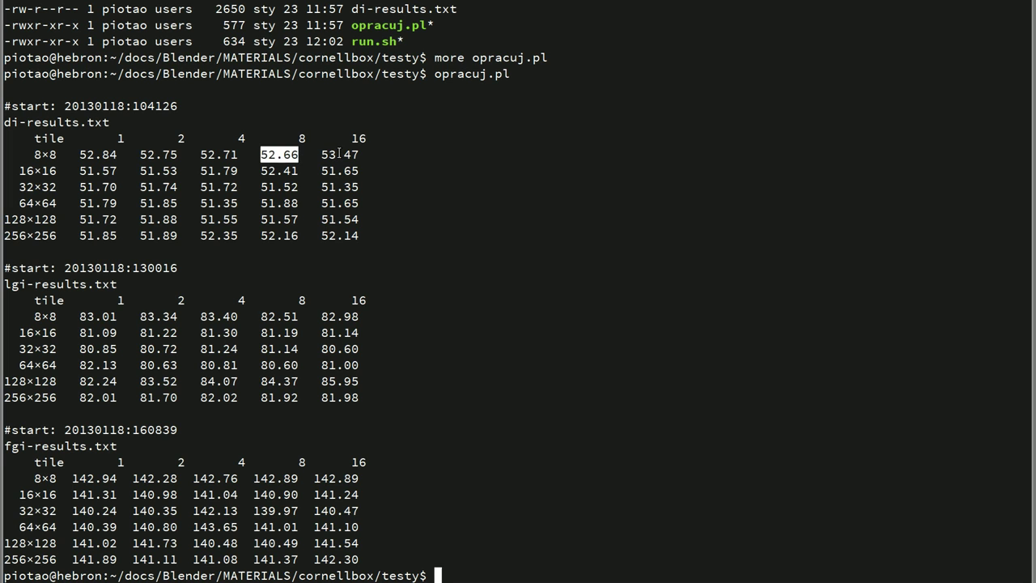
left_click_drag(322, 155, 360, 154)
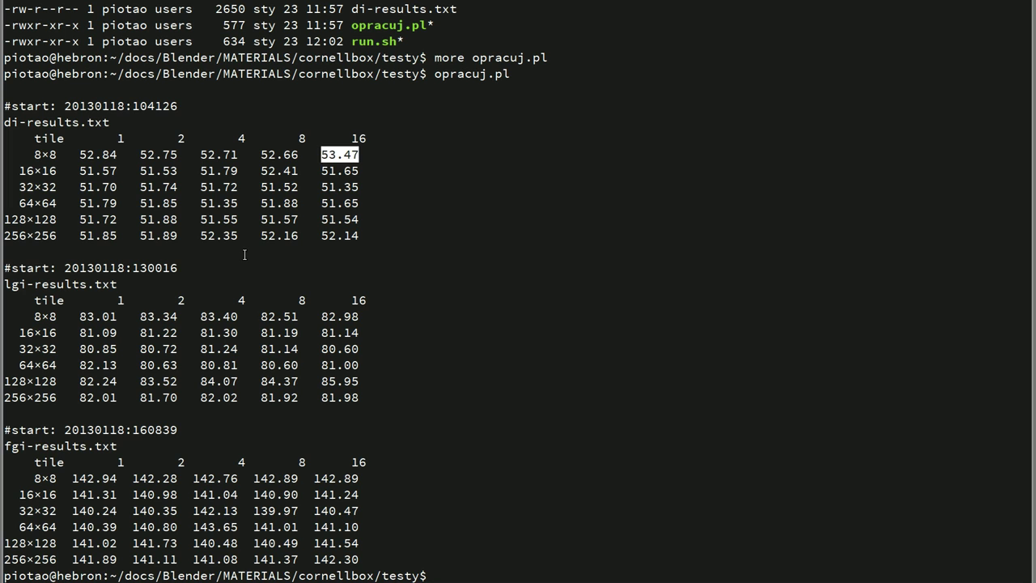
mouse_move(19, 187)
left_mouse_down()
mouse_move(55, 187)
mouse_move(45, 203)
mouse_move(56, 203)
left_mouse_up()
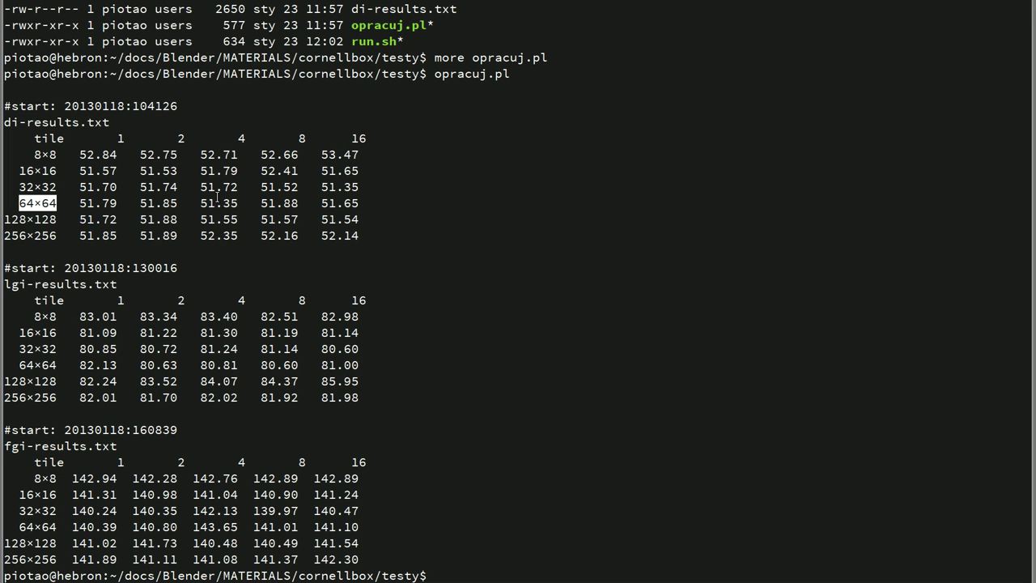
double_click(18, 189)
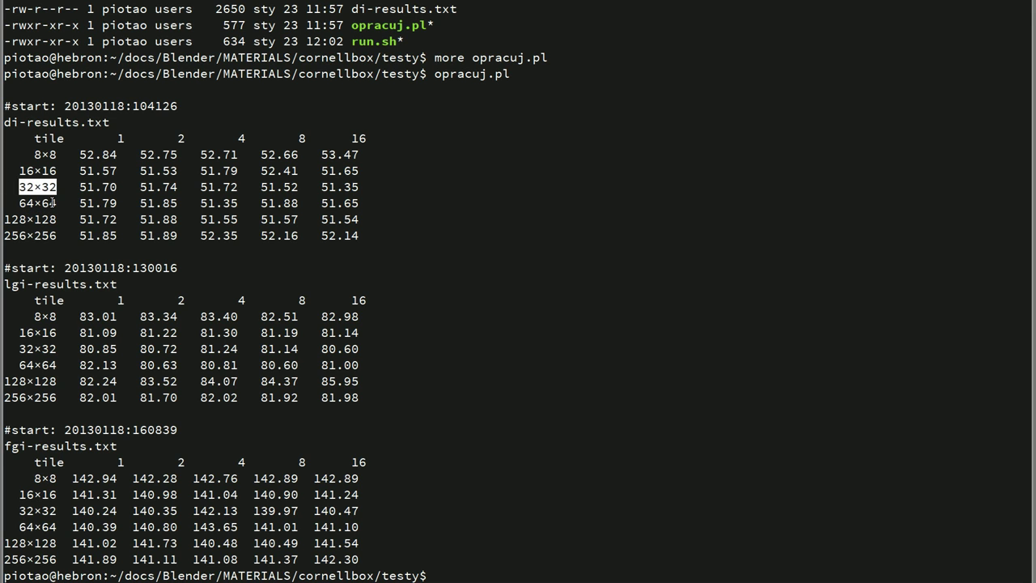
left_click_drag(4, 236, 50, 236)
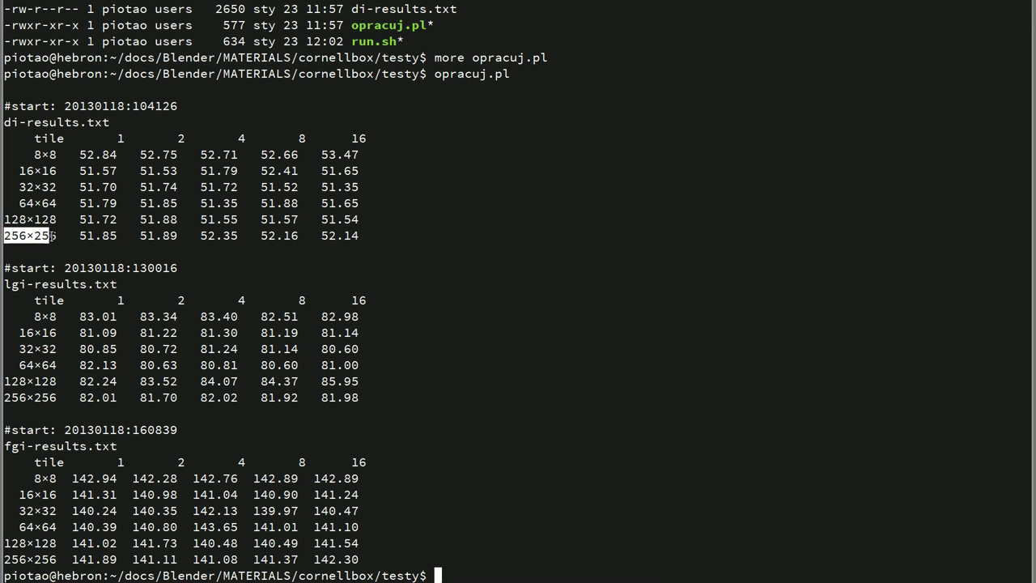
left_click_drag(200, 235, 298, 236)
left_click(264, 236)
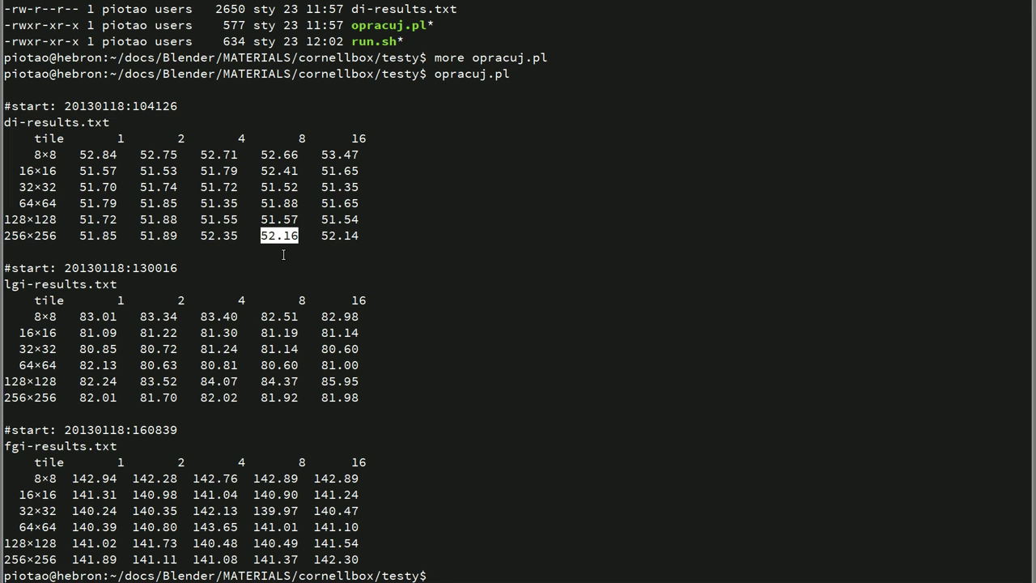
left_click_drag(291, 139, 306, 139)
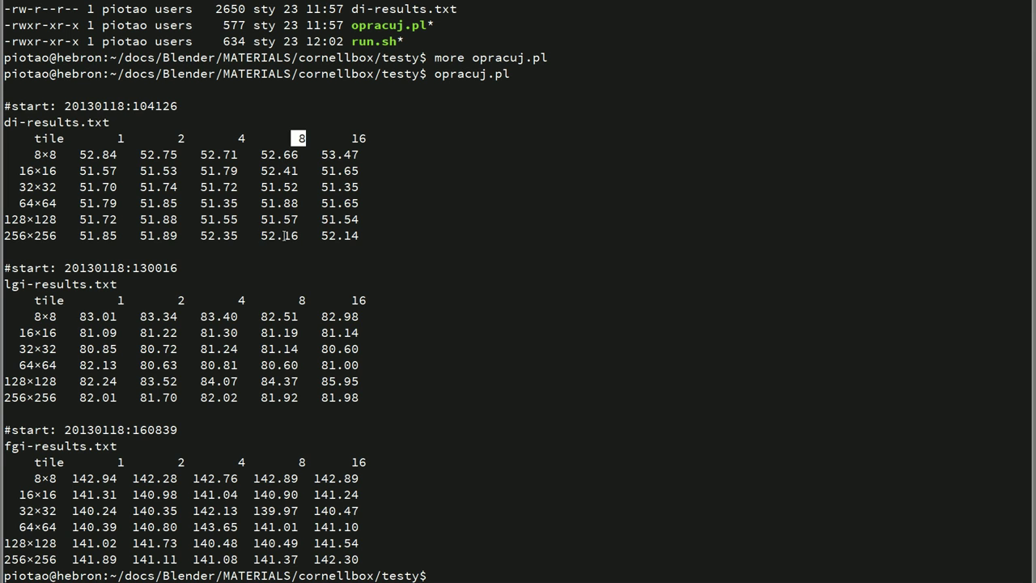
left_click_drag(260, 219, 299, 219)
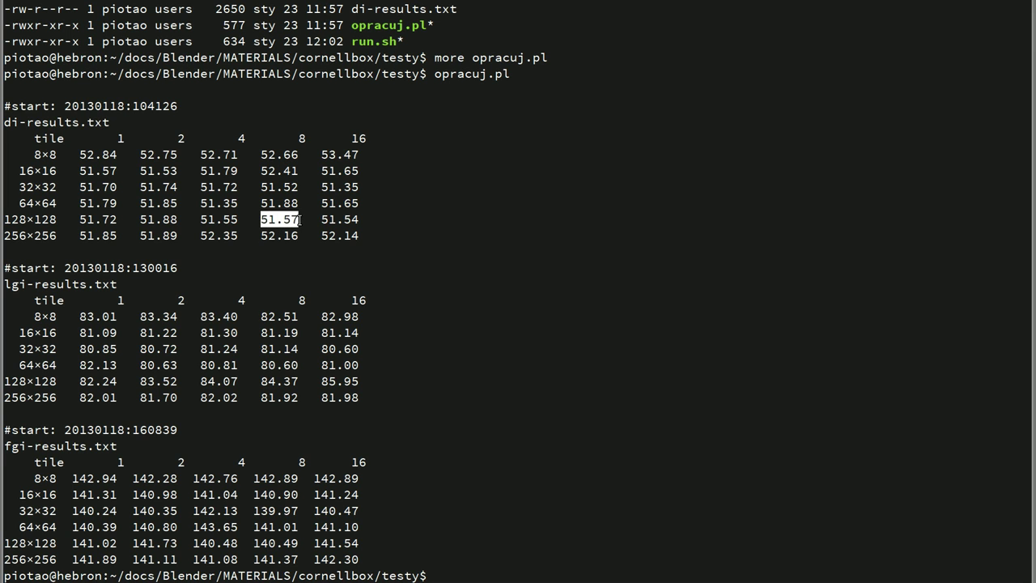
mouse_move(261, 187)
left_mouse_down()
mouse_move(300, 187)
mouse_move(290, 171)
left_mouse_up()
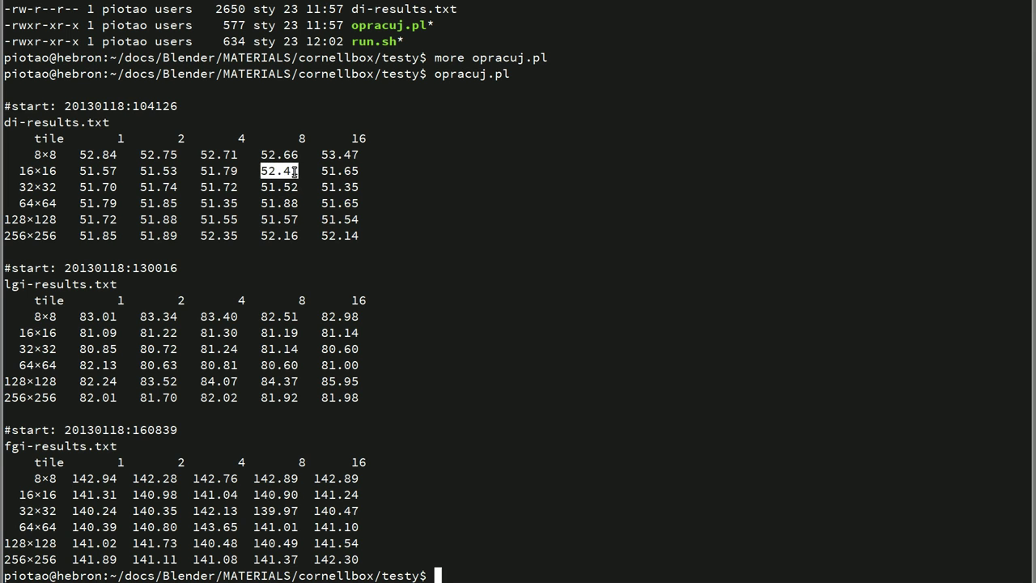
left_click(263, 187)
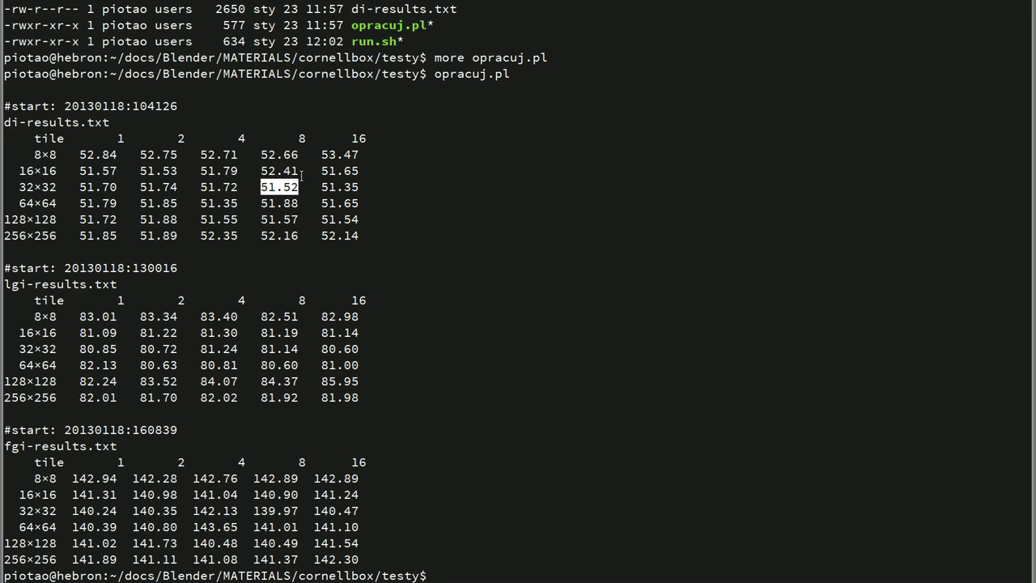
left_click(302, 137)
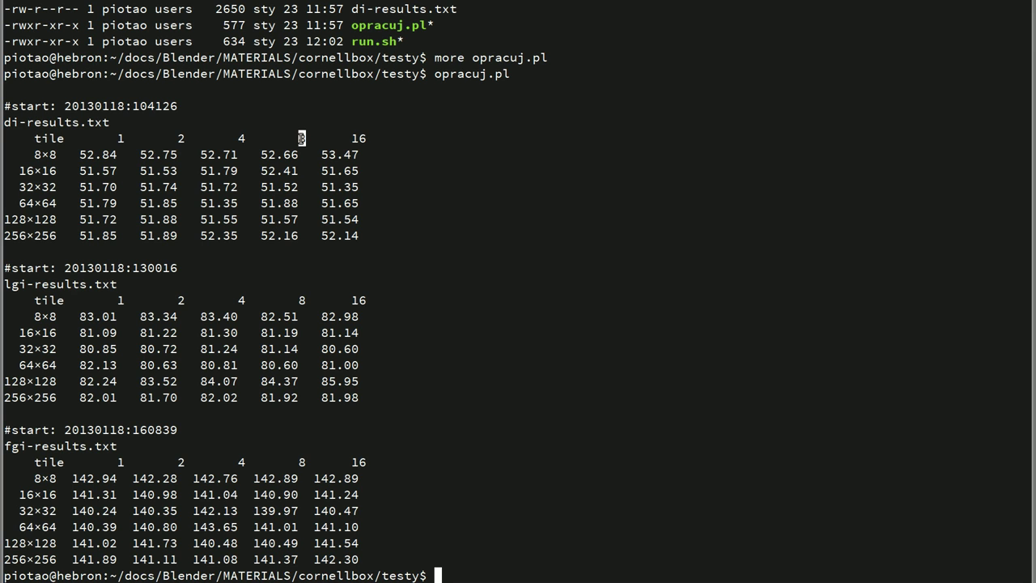
left_click_drag(18, 187, 55, 187)
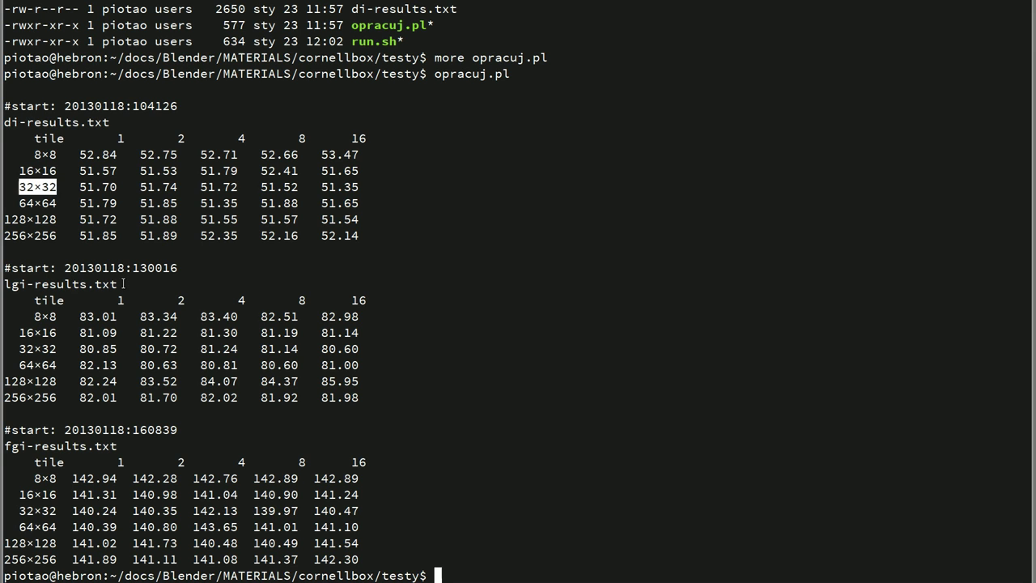
double_click(303, 301)
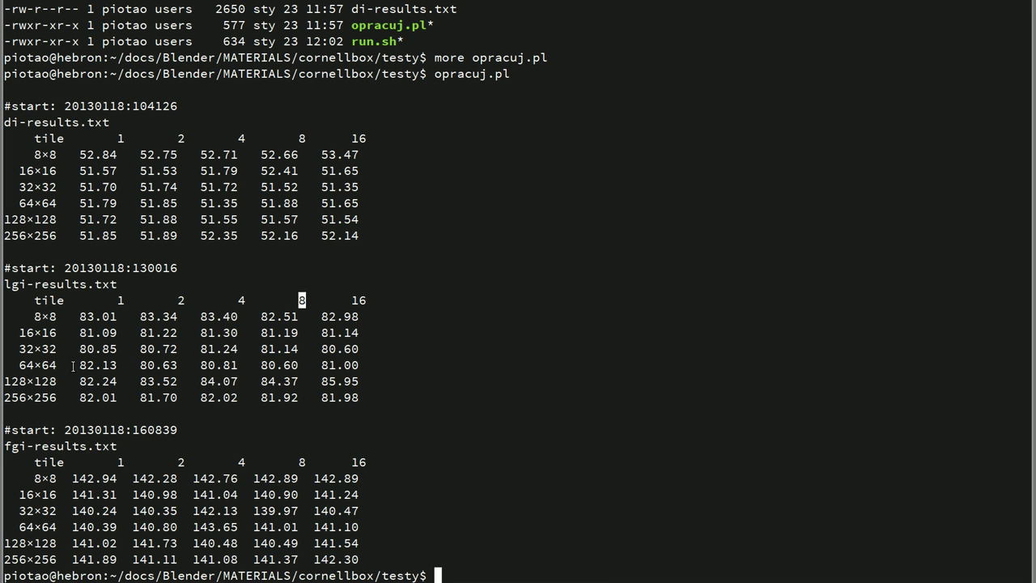
left_click_drag(19, 366, 55, 366)
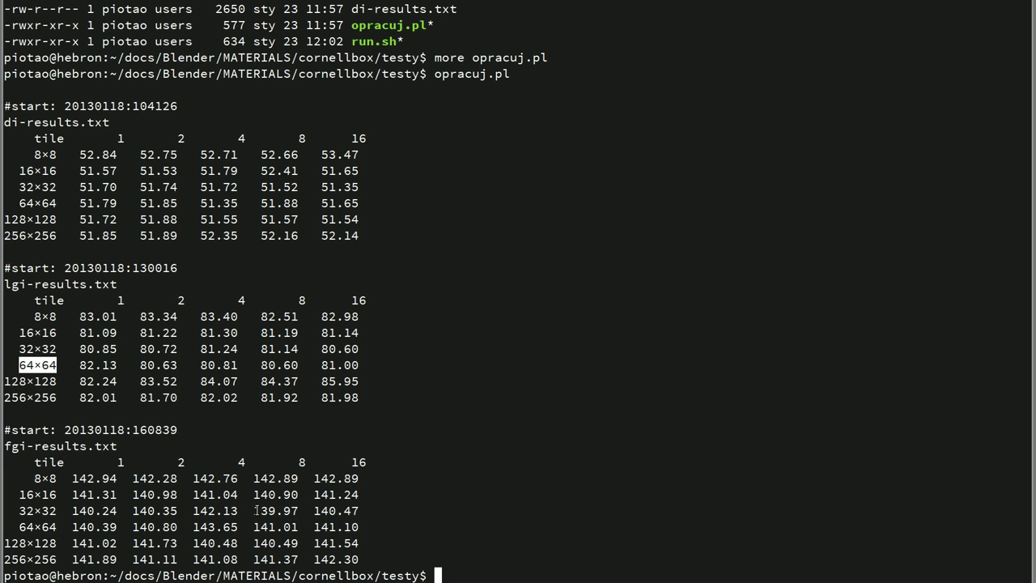
left_click_drag(254, 511, 299, 511)
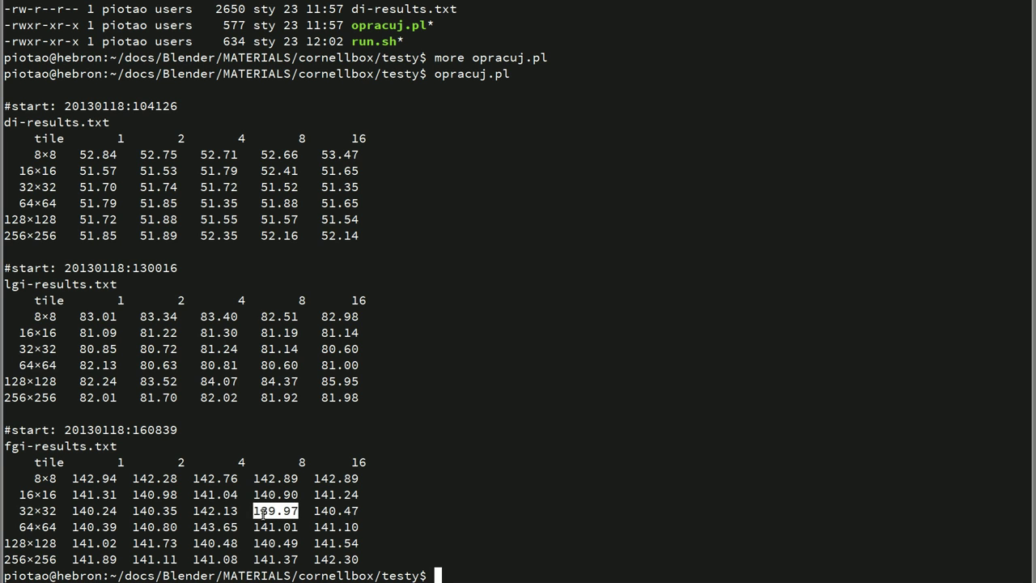
left_click_drag(19, 511, 56, 511)
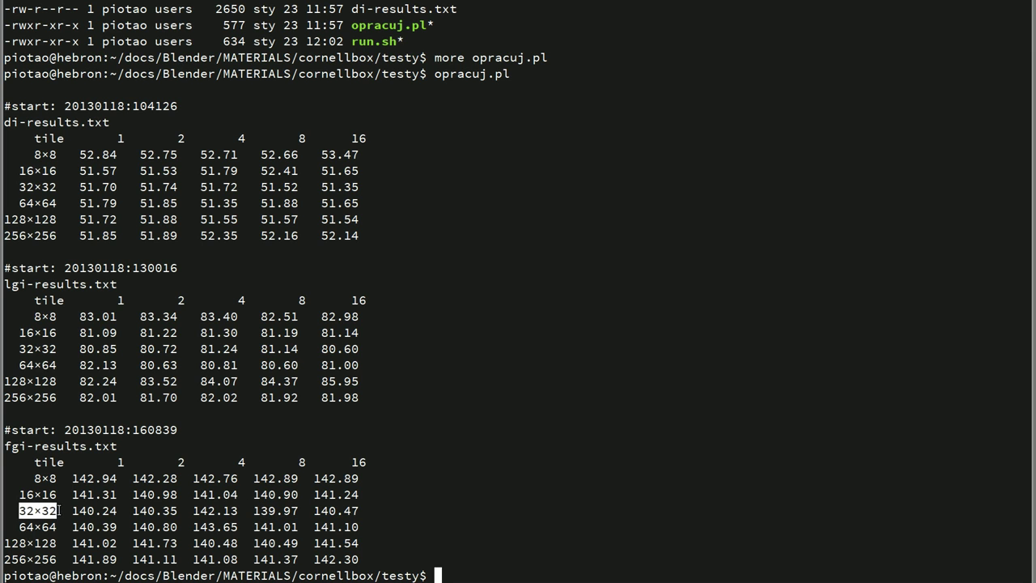
left_click(59, 510)
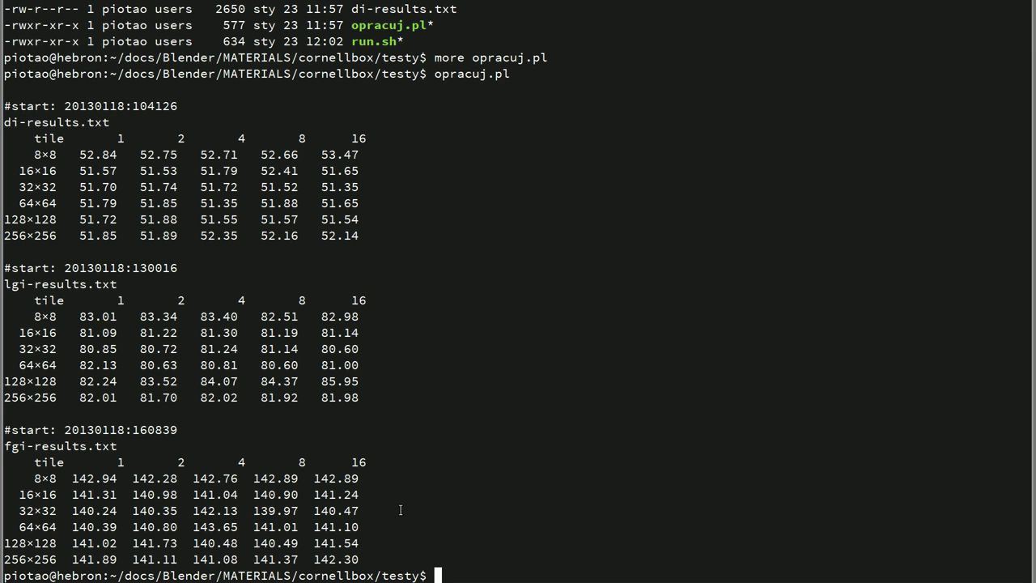
left_click_drag(4, 559, 57, 559)
left_click_drag(112, 462, 243, 462)
left_click(348, 462)
left_click_drag(348, 463, 371, 462)
left_click(365, 463)
left_click_drag(17, 187, 58, 187)
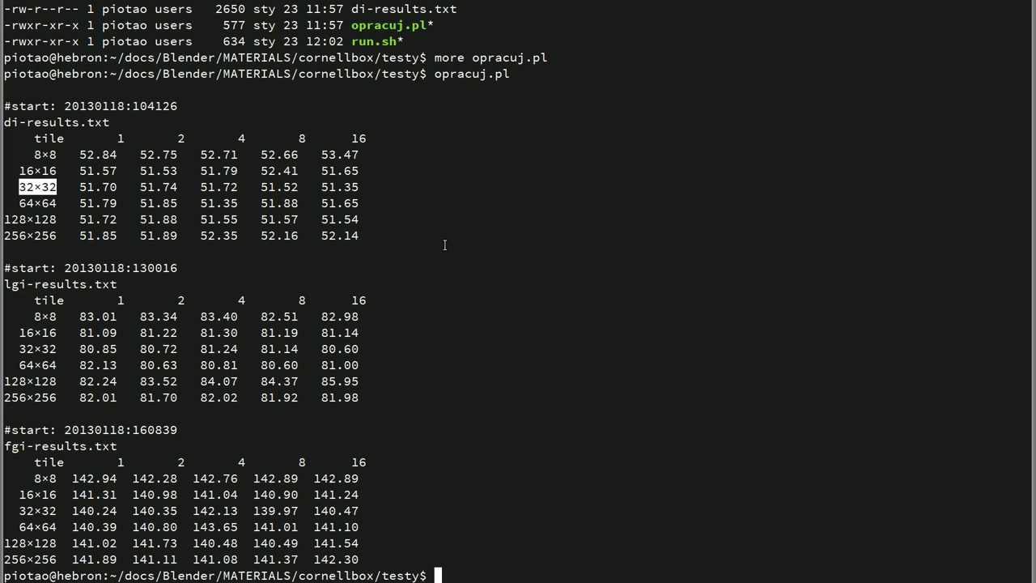
mouse_move(20, 170)
left_mouse_down()
mouse_move(58, 168)
mouse_move(57, 187)
left_mouse_up()
left_click_drag(57, 236, 4, 235)
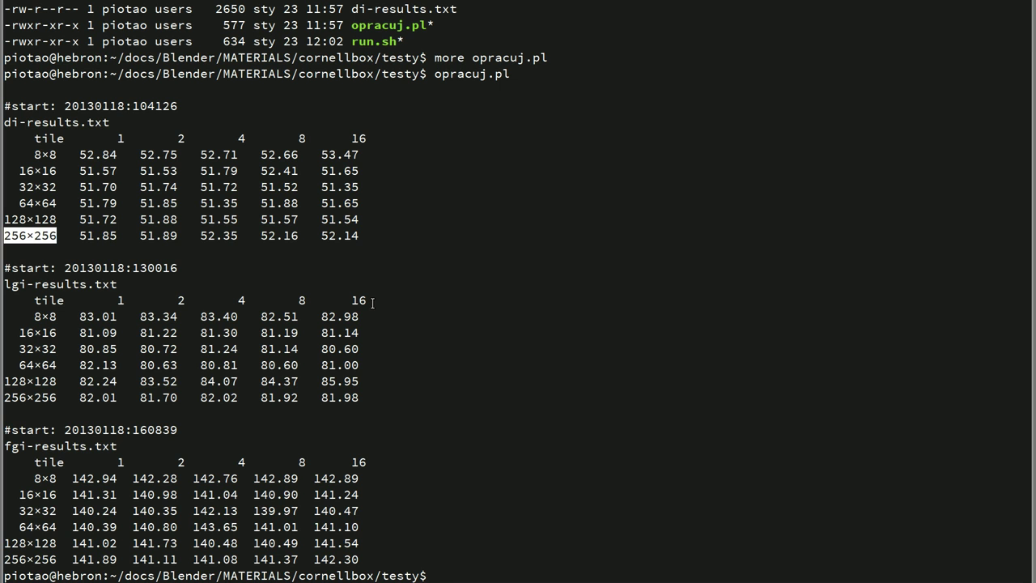
Step: List the cornellbox/testy folder again and point out the fgi-8.blend scene file
type("l")
key("Return")
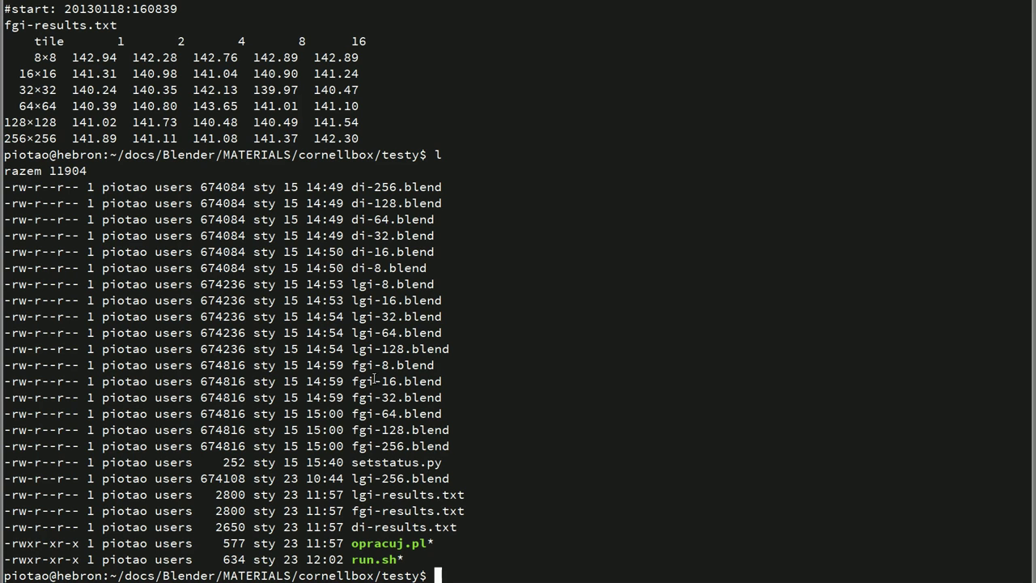
left_click_drag(352, 365, 434, 365)
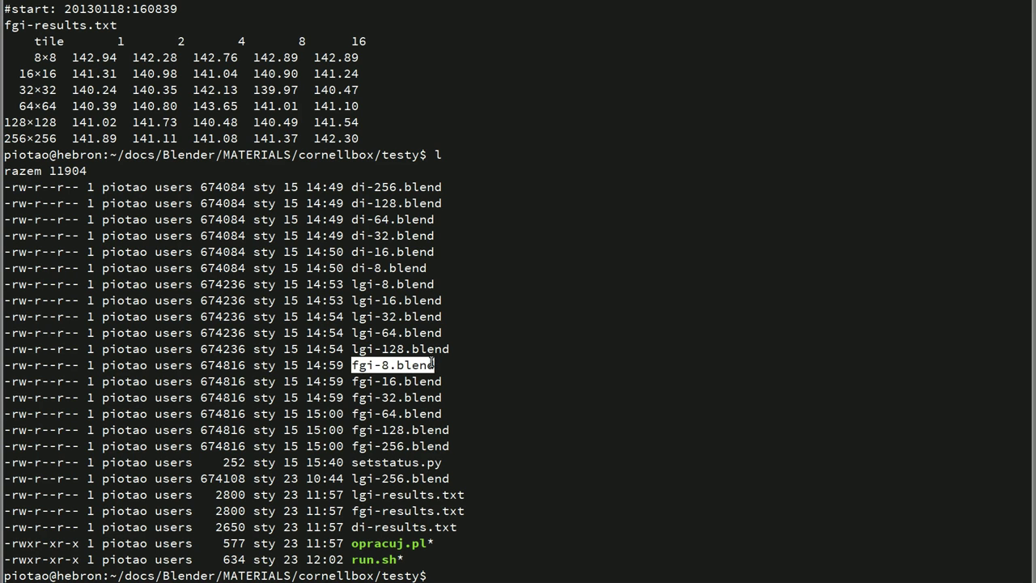
left_click(424, 366)
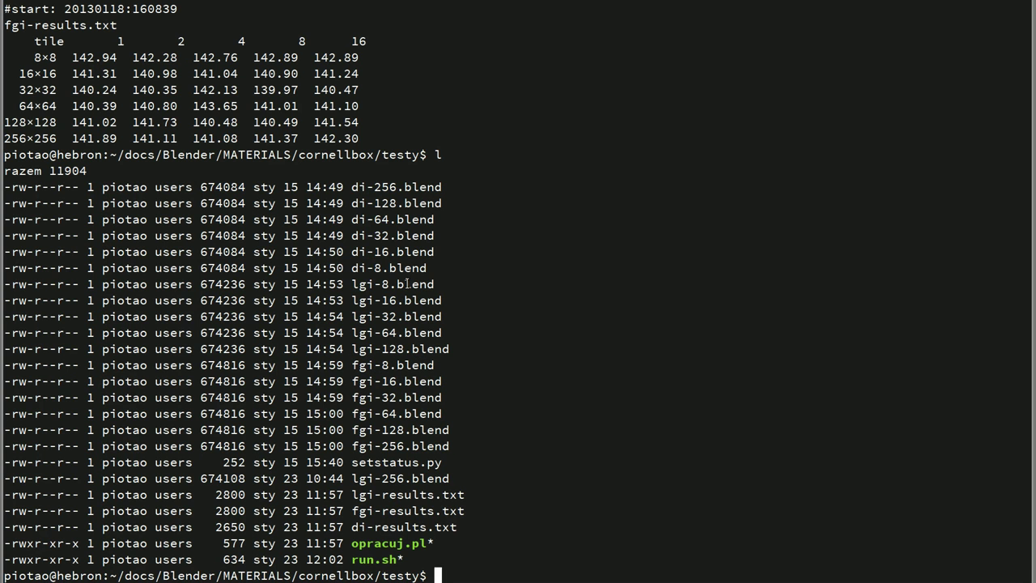
Step: Return to Blender, widen the 3D view and node editor, and scroll Render properties up to Sampling
key("alt+Tab")
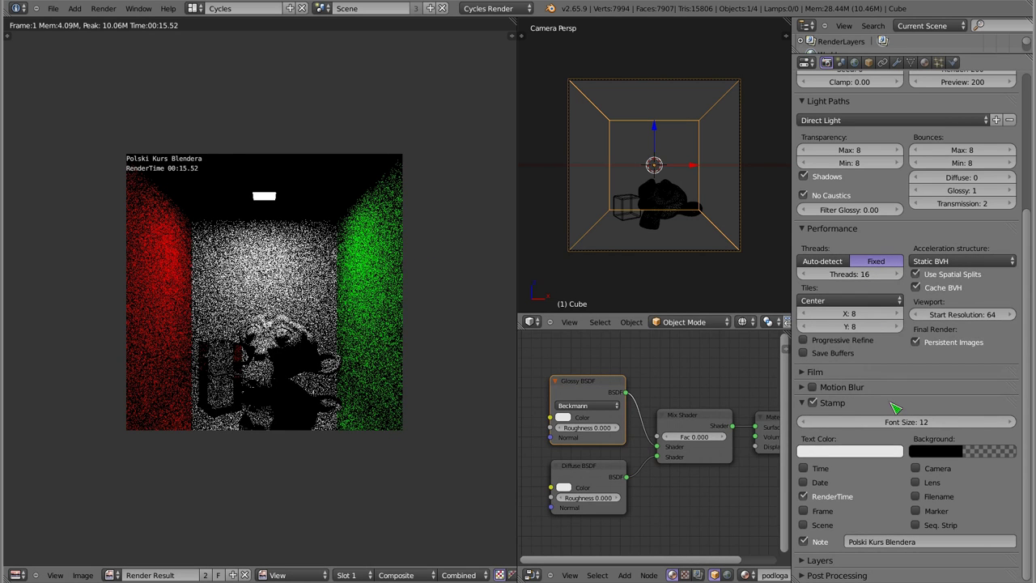
left_click_drag(518, 243, 372, 245)
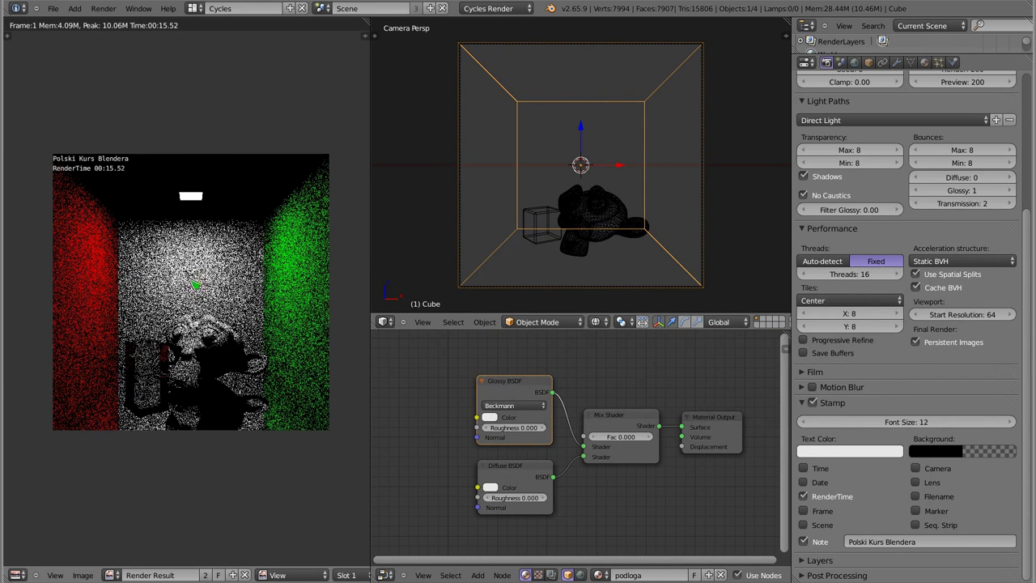
scroll(871, 346, "up", 3)
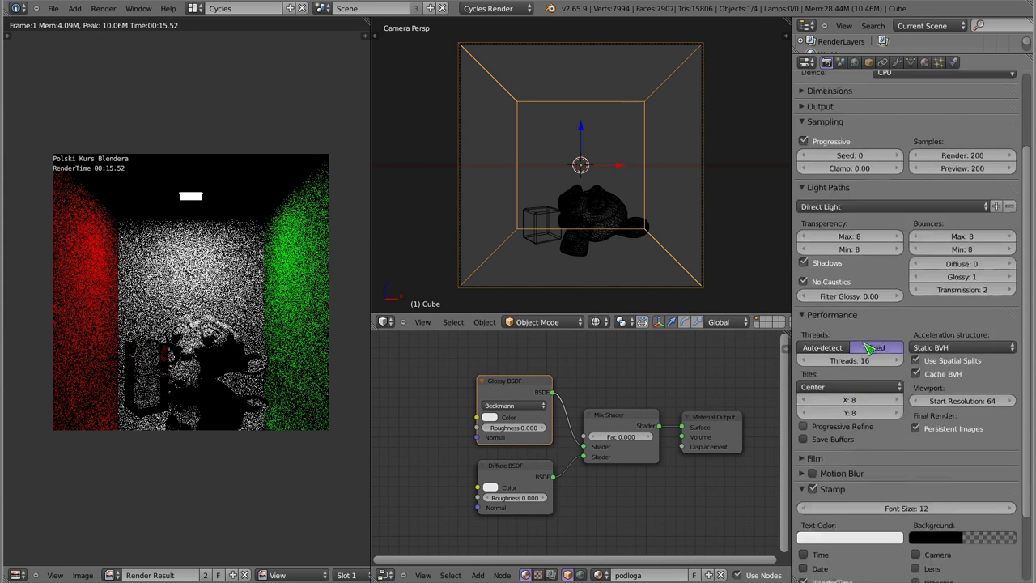
scroll(870, 346, "up", 2)
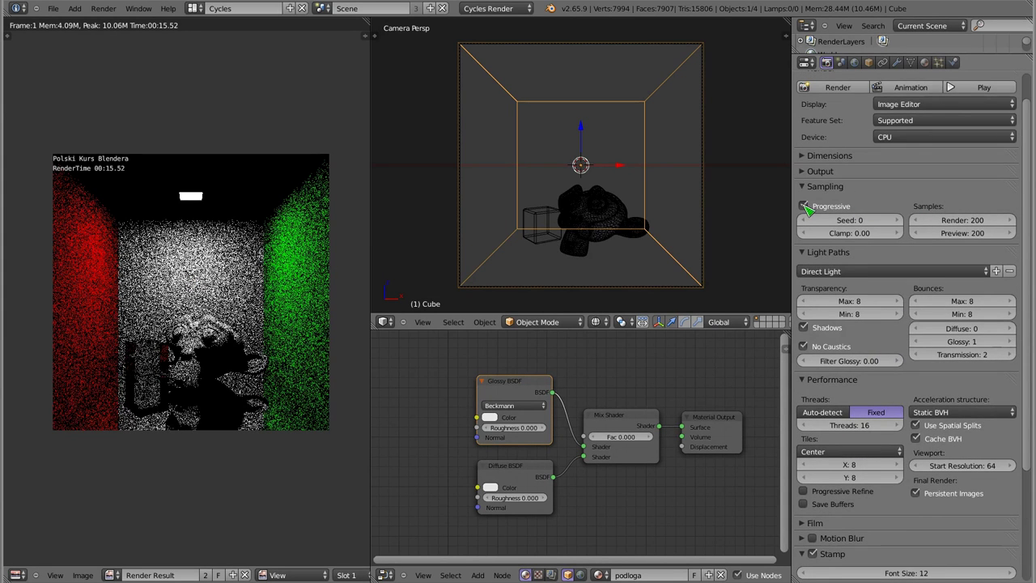